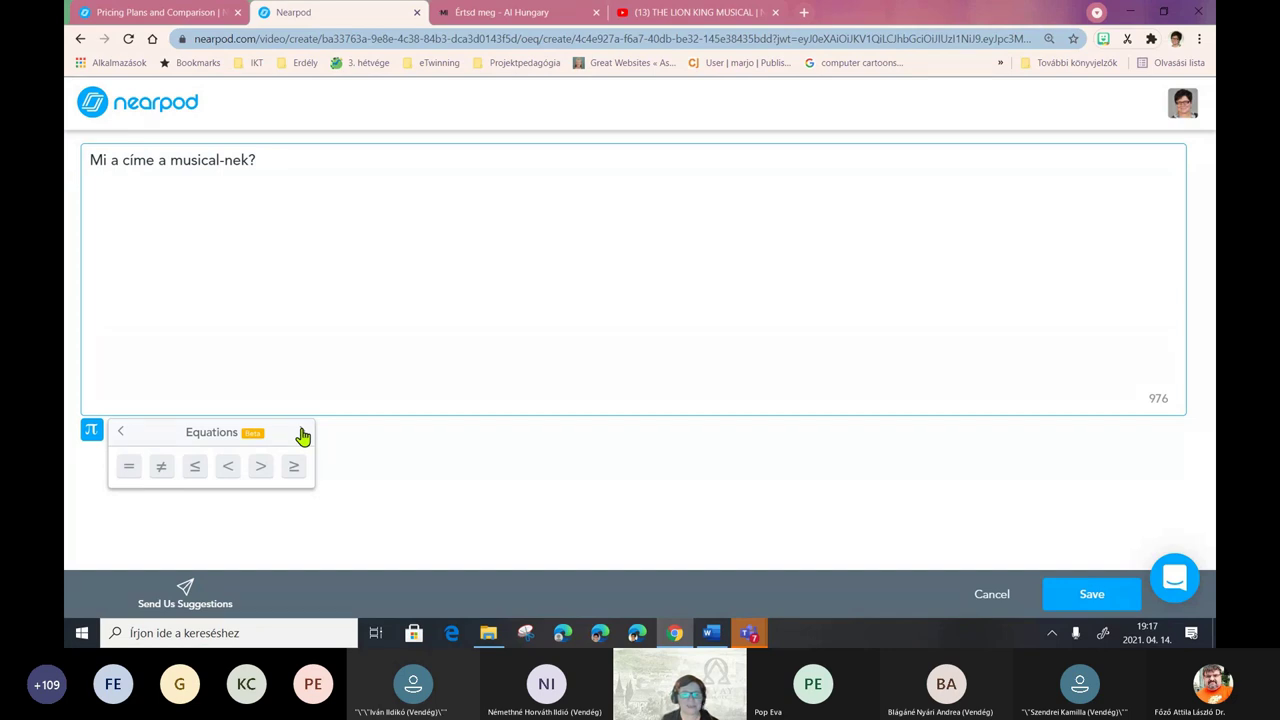
- Browse the equation symbol sets, save the open-ended question to the video, and check its marker on the timeline
left_click(302, 433)
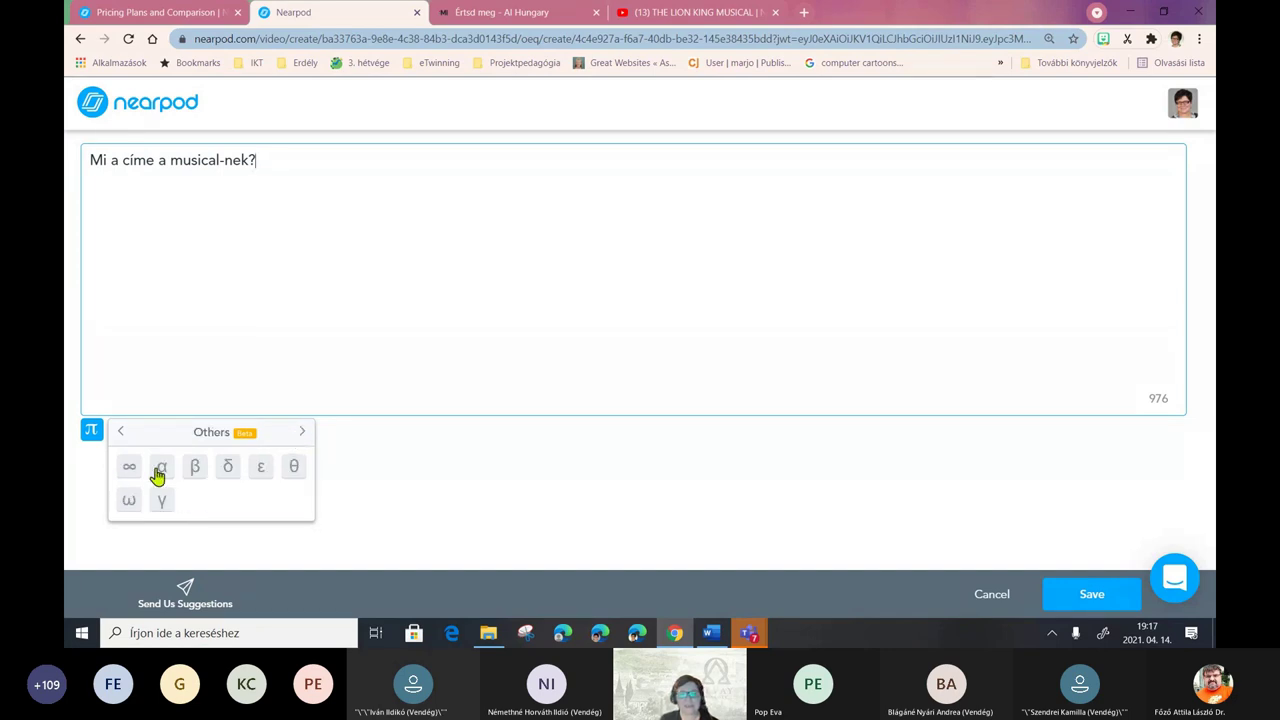
left_click(302, 433)
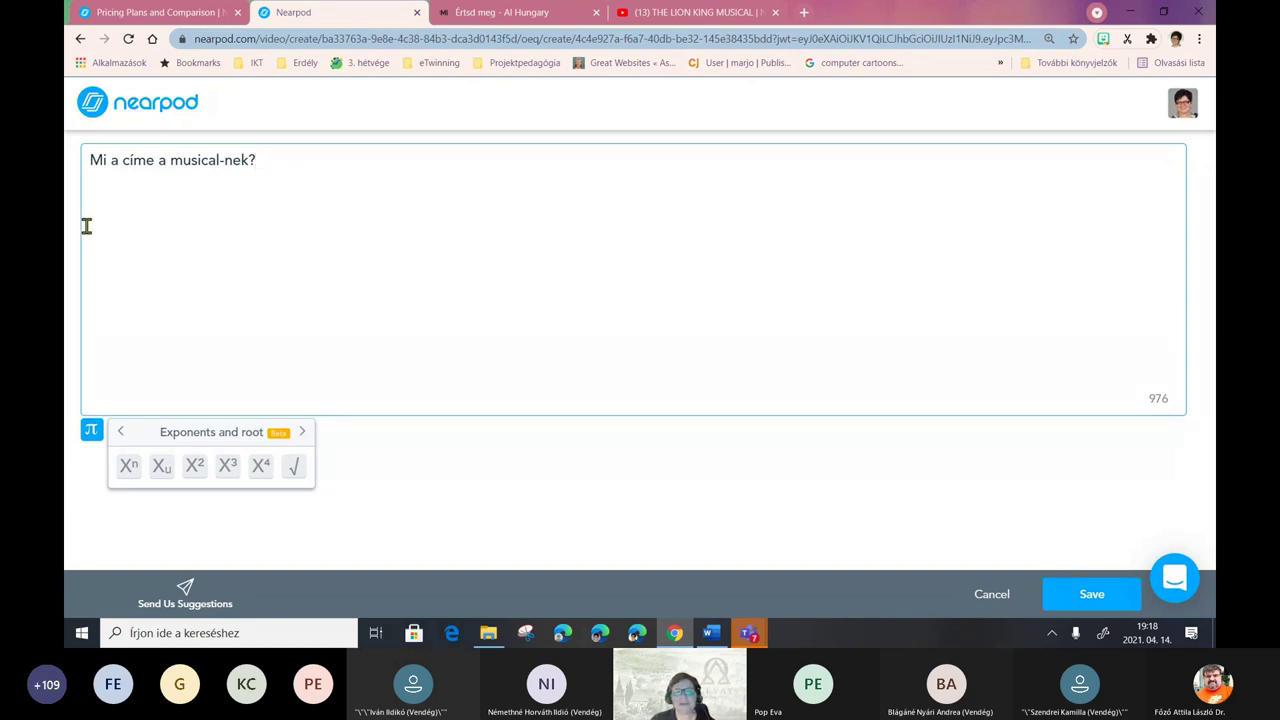
left_click(1066, 601)
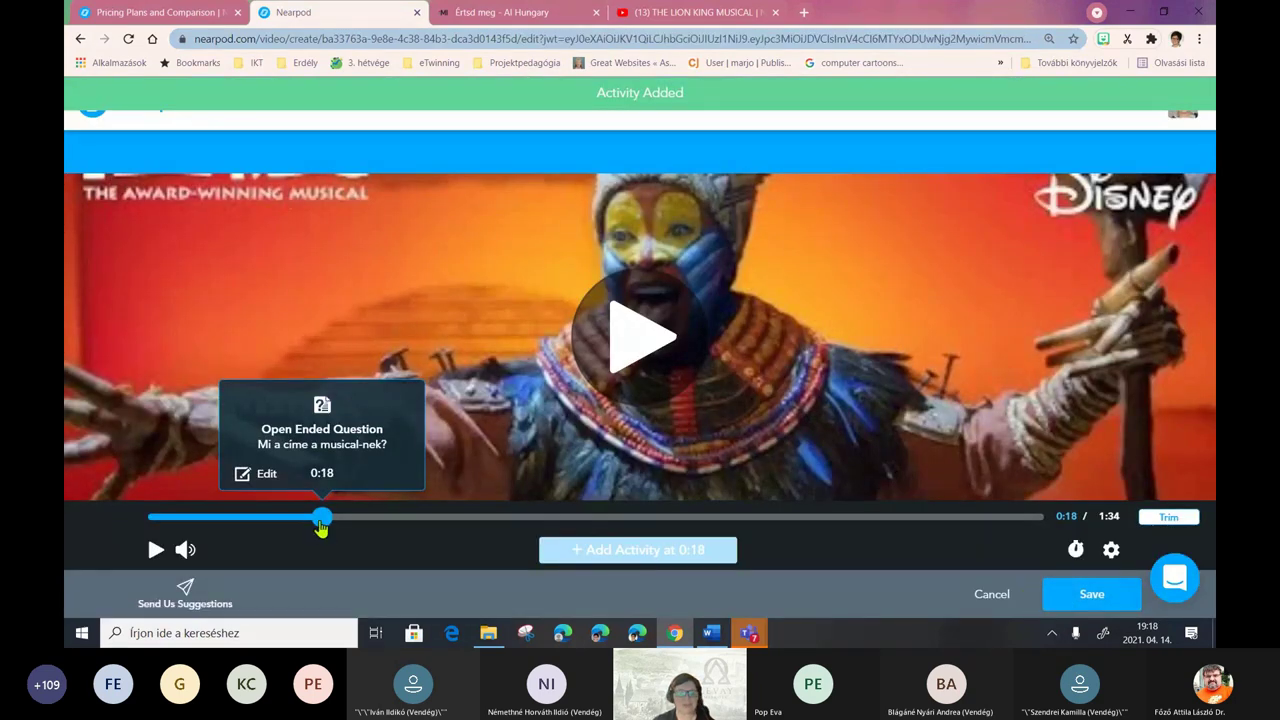
left_click(321, 524)
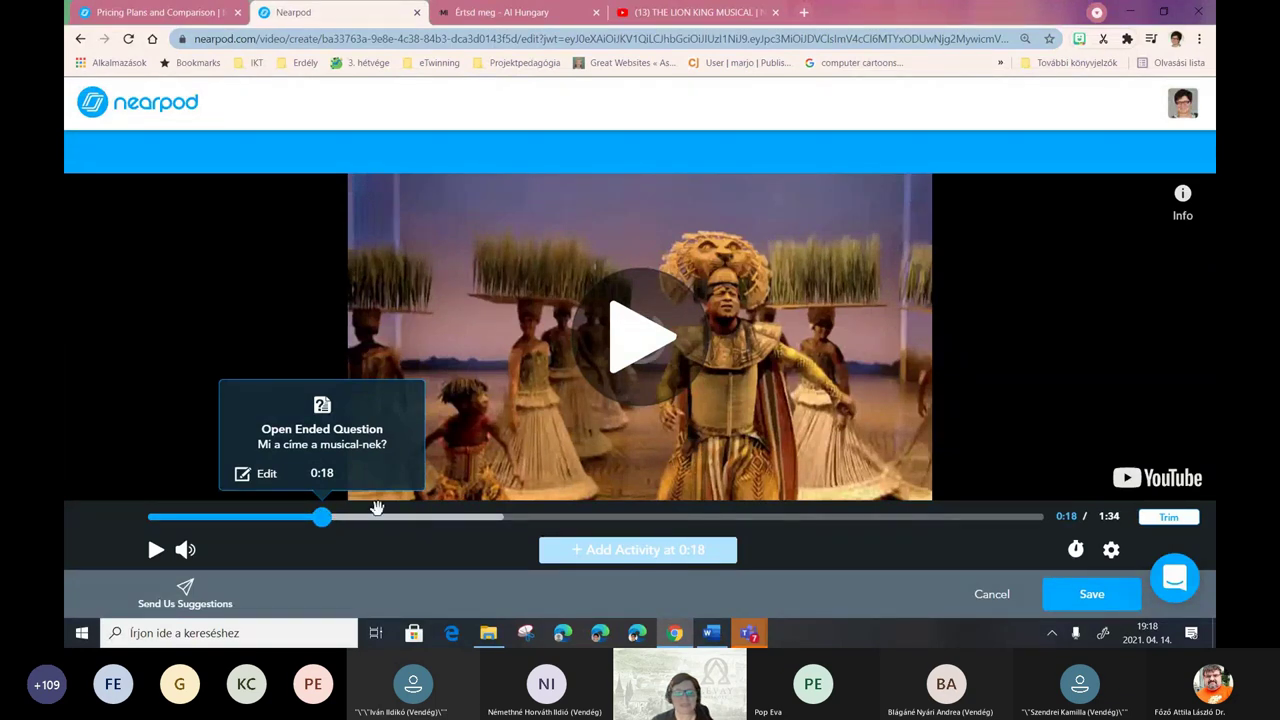
- Advance the video to 0:43 and add a multiple-choice question activity at that point
left_click(156, 551)
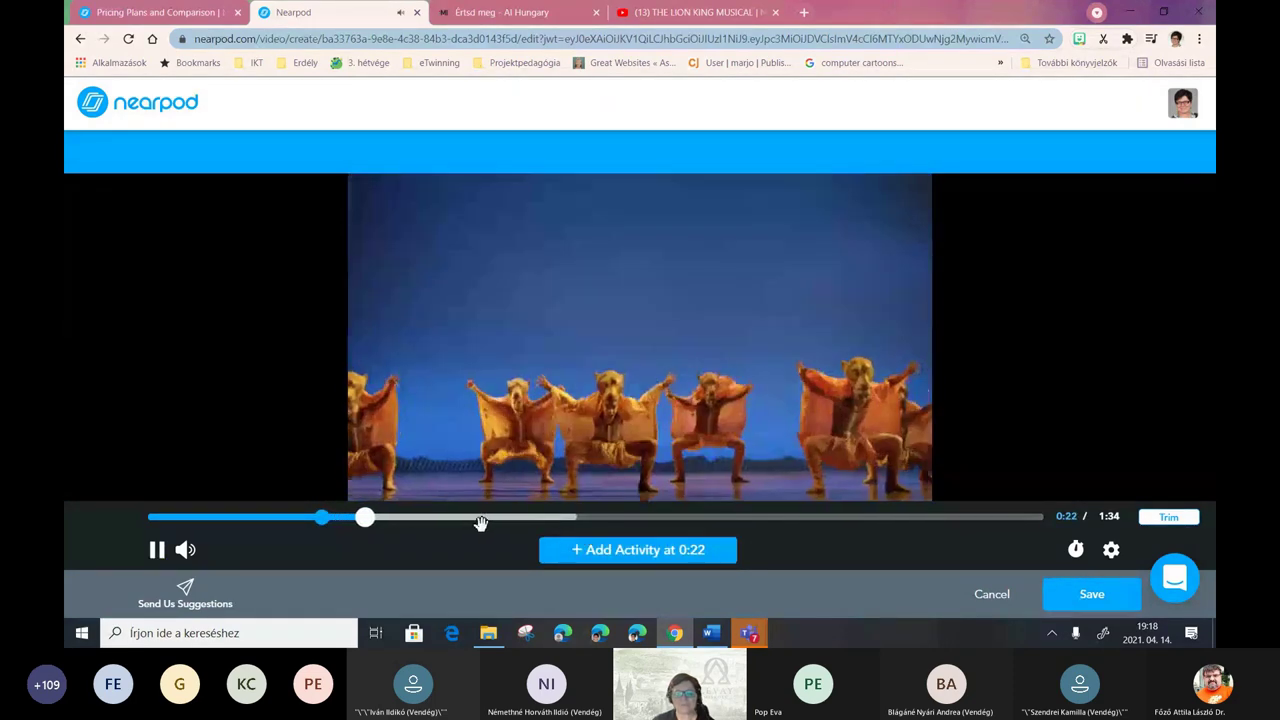
left_click(481, 517)
left_click_drag(481, 519, 514, 519)
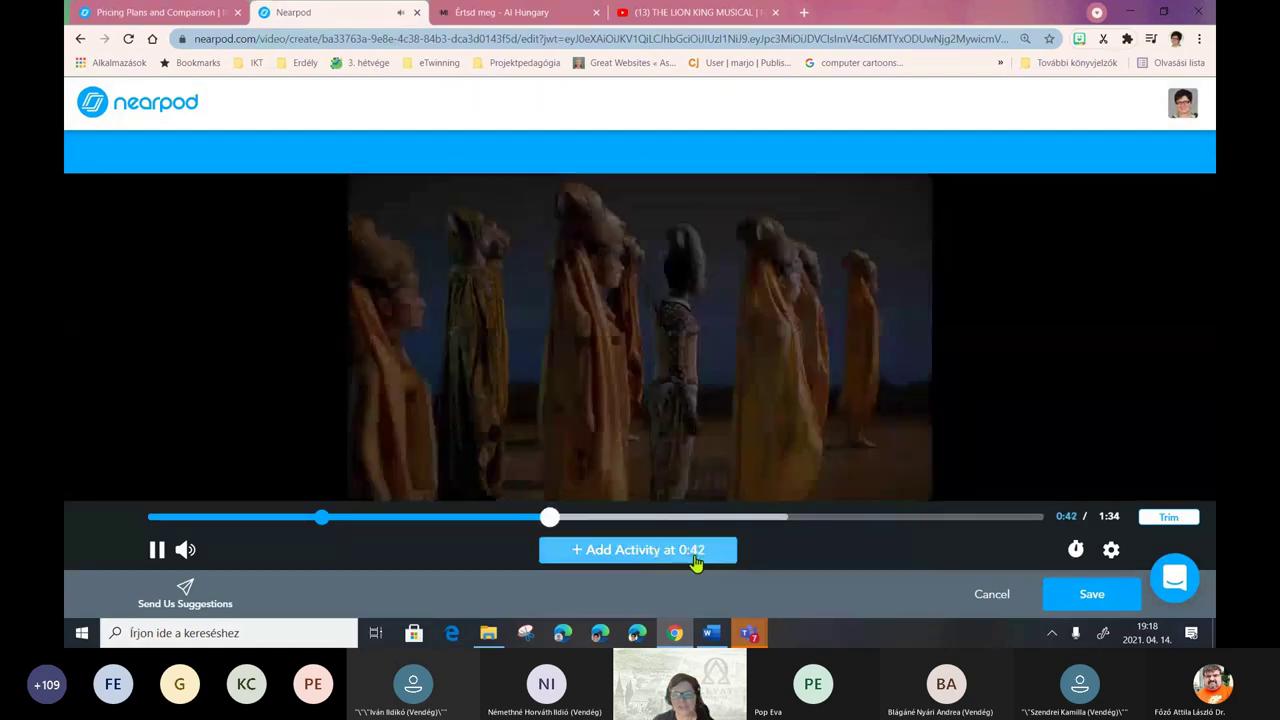
left_click(651, 551)
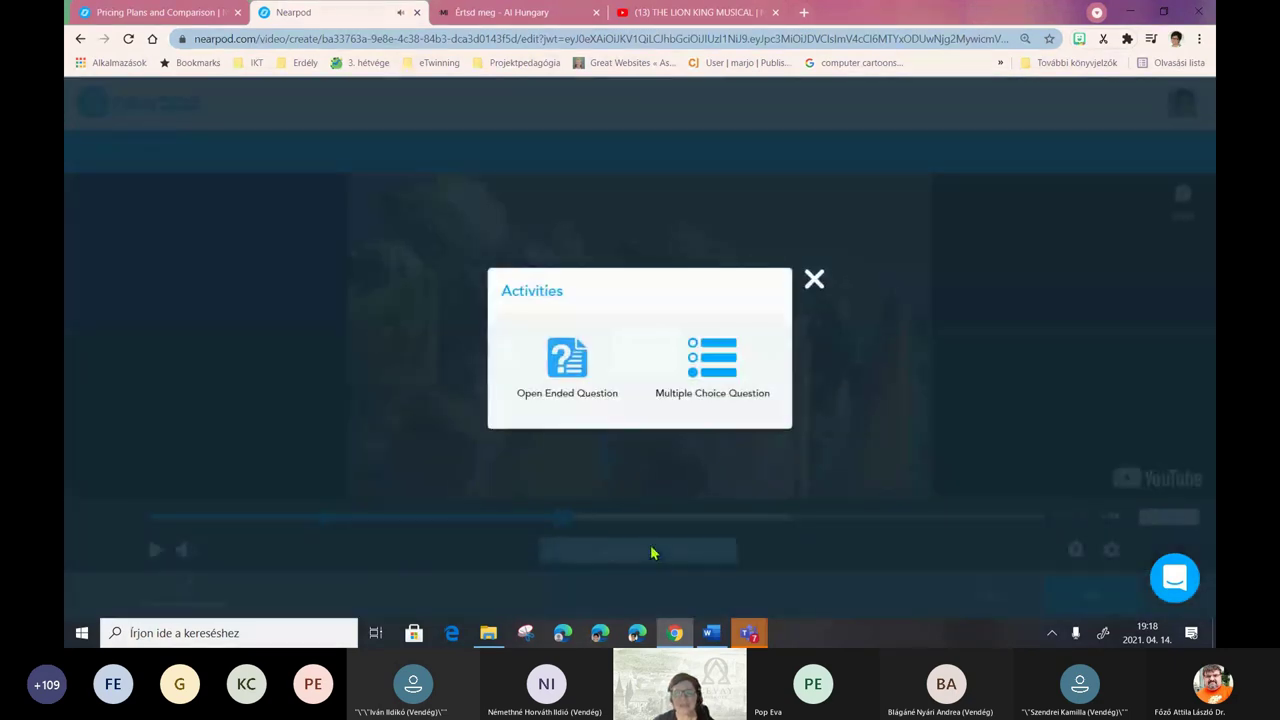
left_click(724, 372)
- Enter the question text "Hogy hívják a kisoroszlánt?" for the multiple-choice activity
left_click(367, 207)
type("Hogy hívják a kiso")
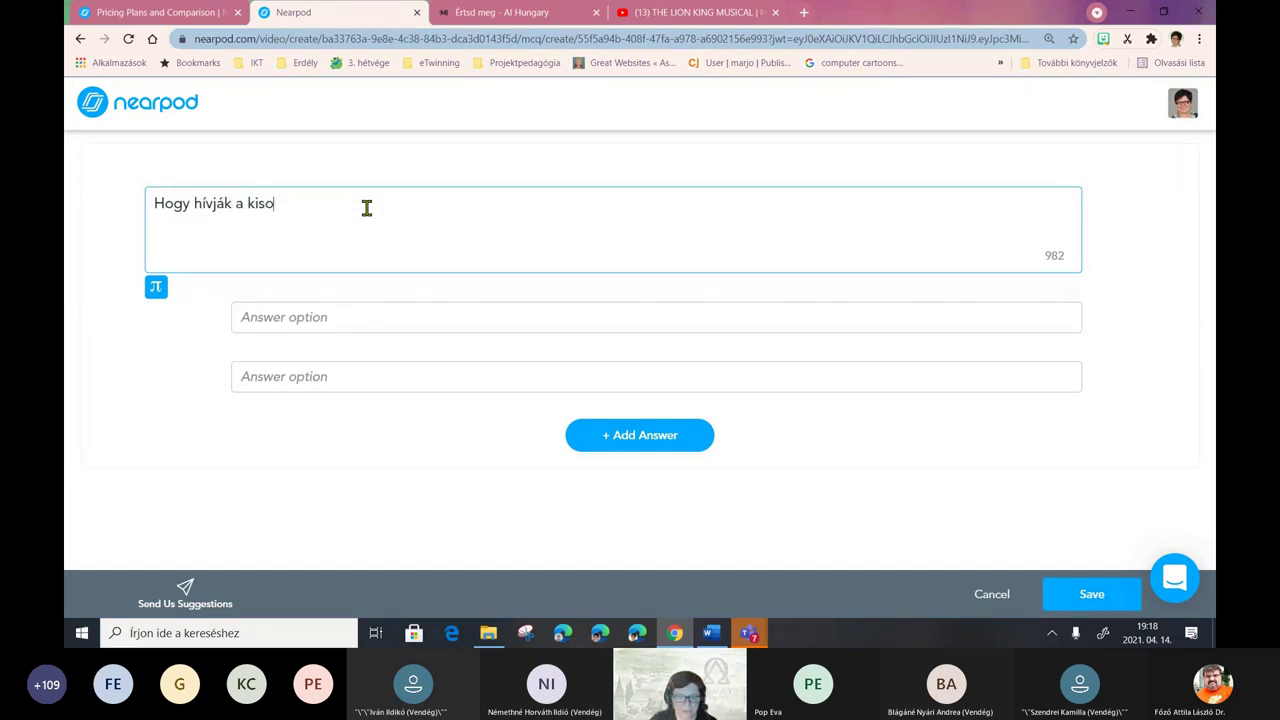
type("roszlánt?")
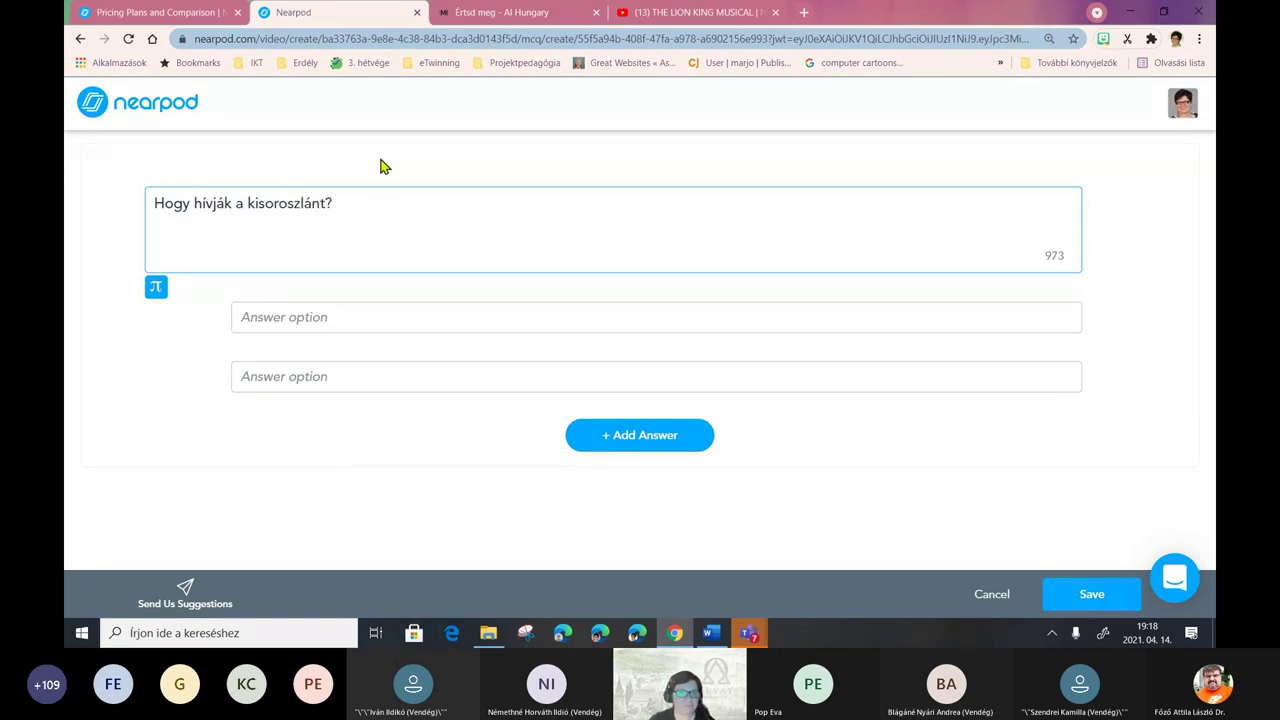
- Add the answers "Szimba" and "Mamóka", mark "Szimba" as correct, and save the question
left_click(284, 318)
type("Szimba")
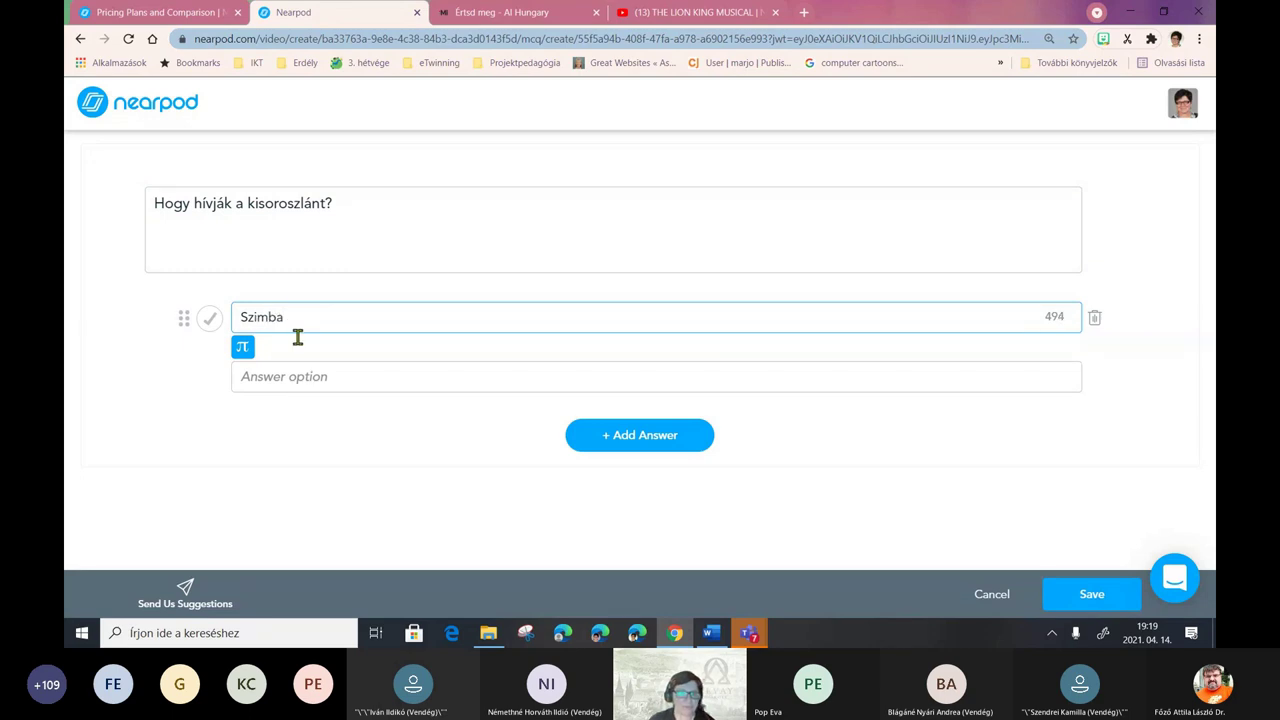
left_click(286, 376)
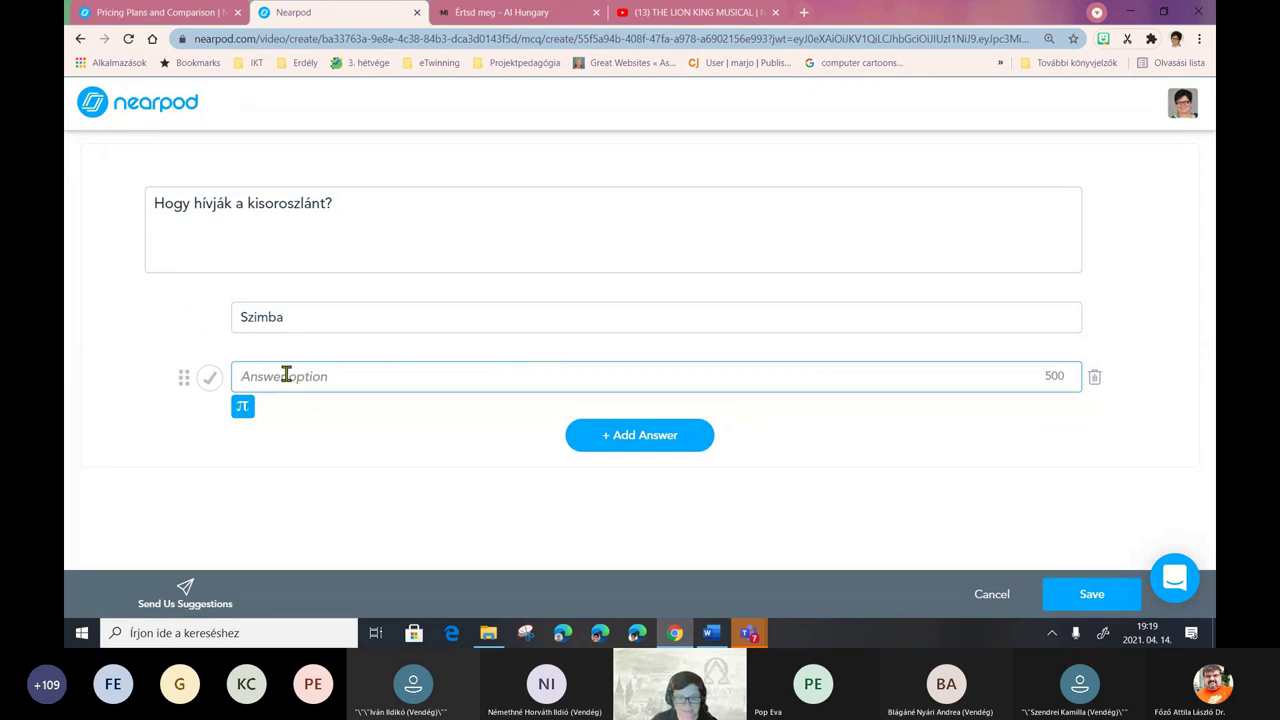
type("Mamóka")
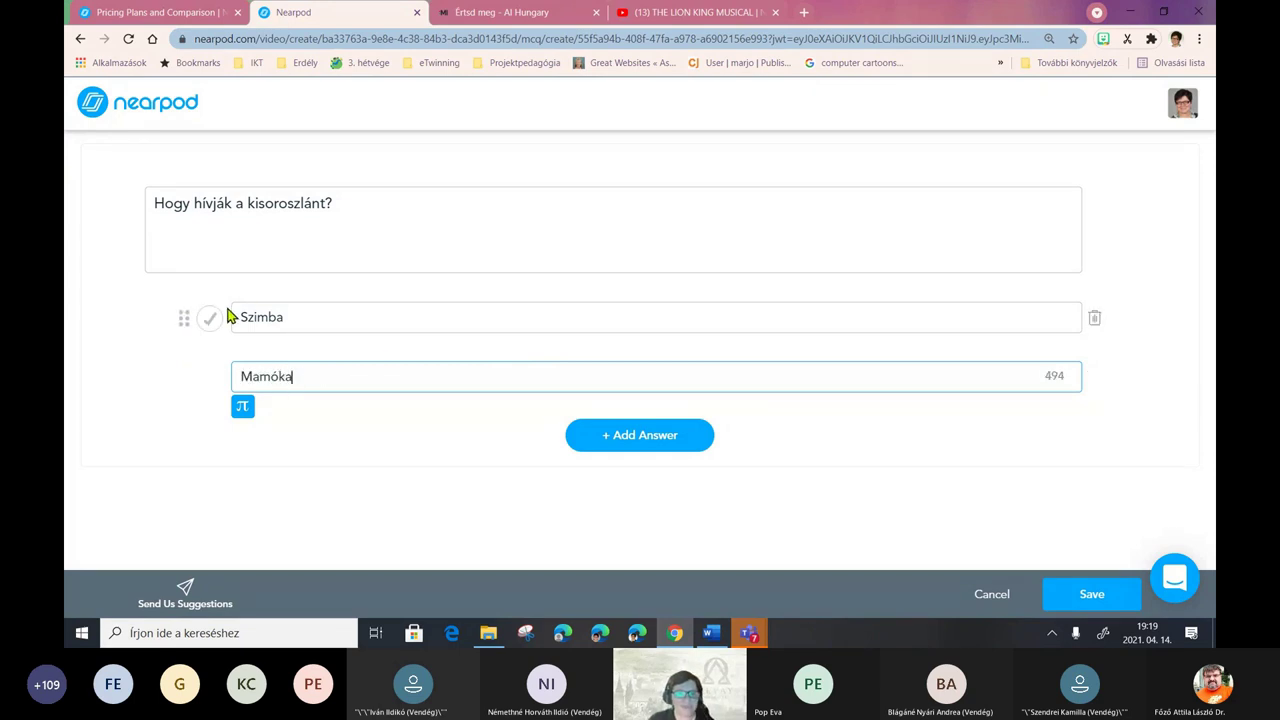
left_click(210, 320)
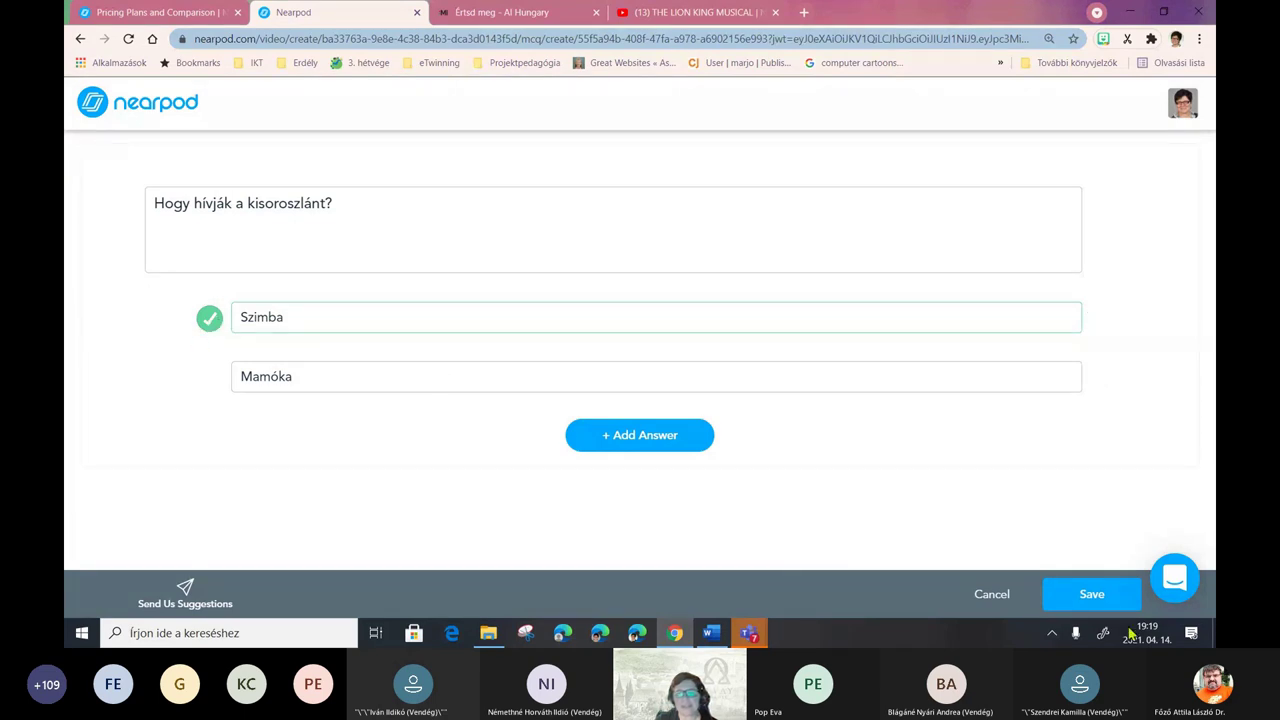
left_click(1092, 597)
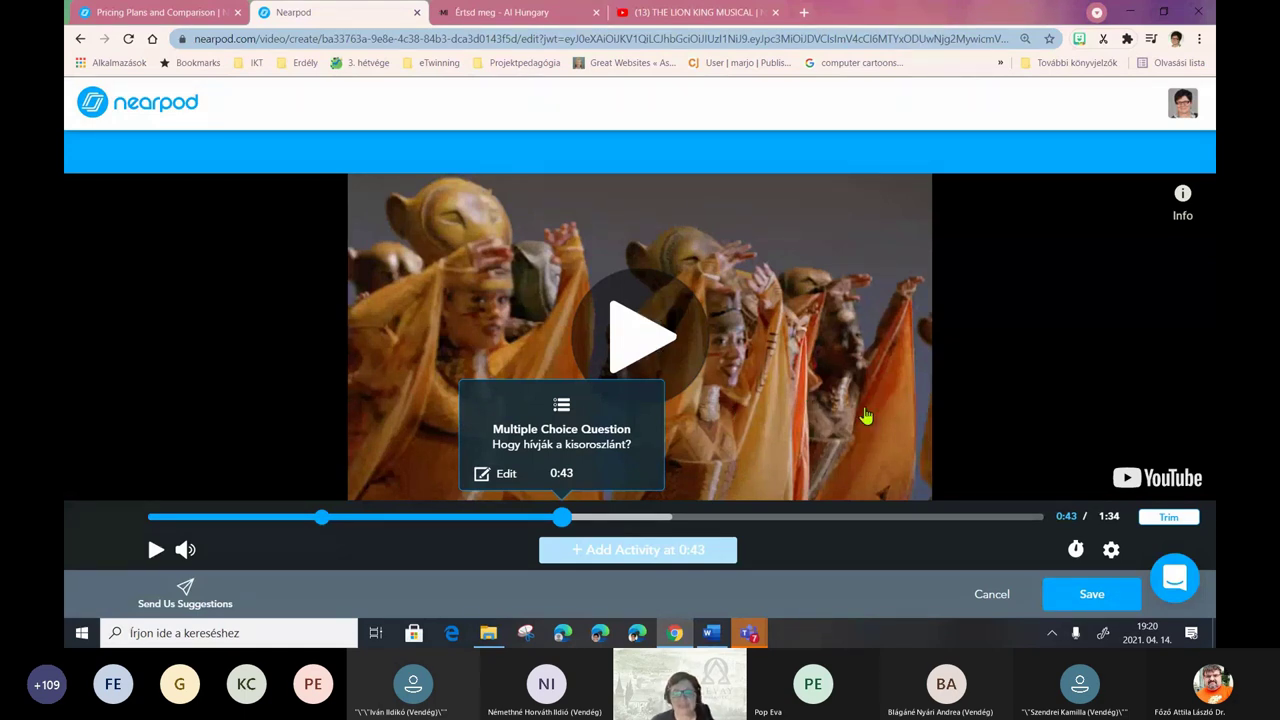
- Look through the video's playback speed options and its video quality setting
left_click(1075, 551)
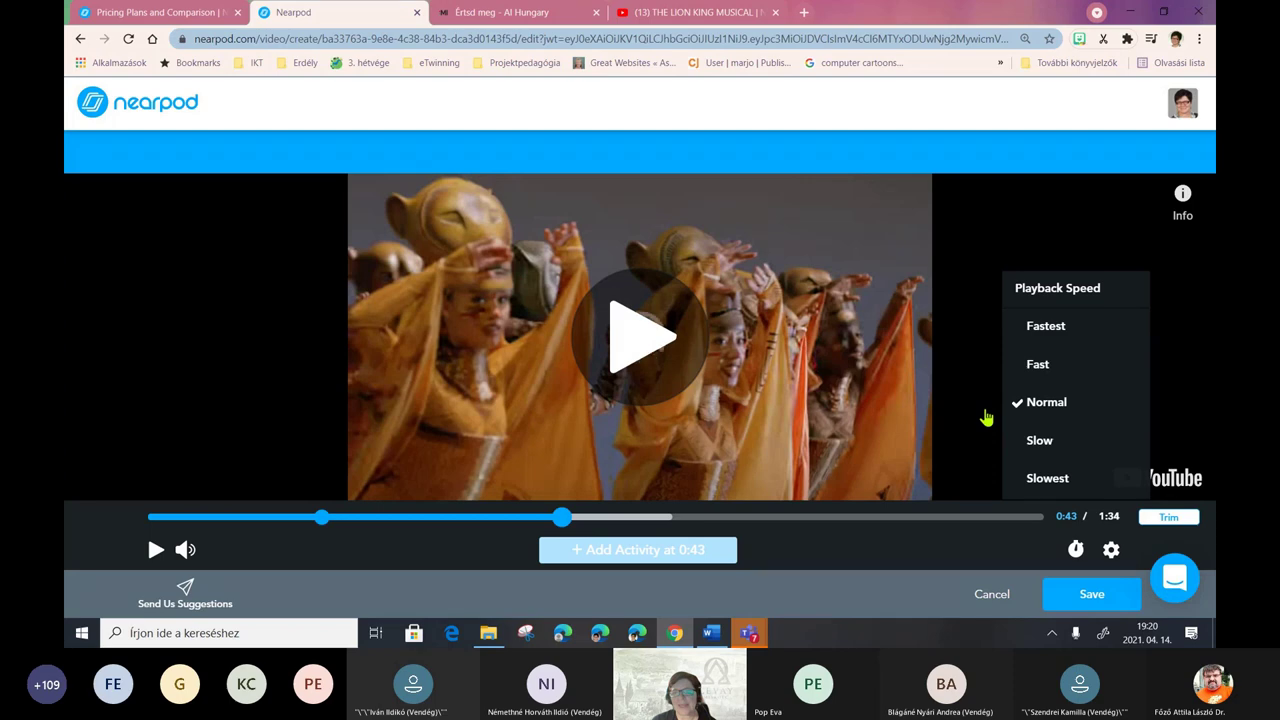
left_click(1194, 389)
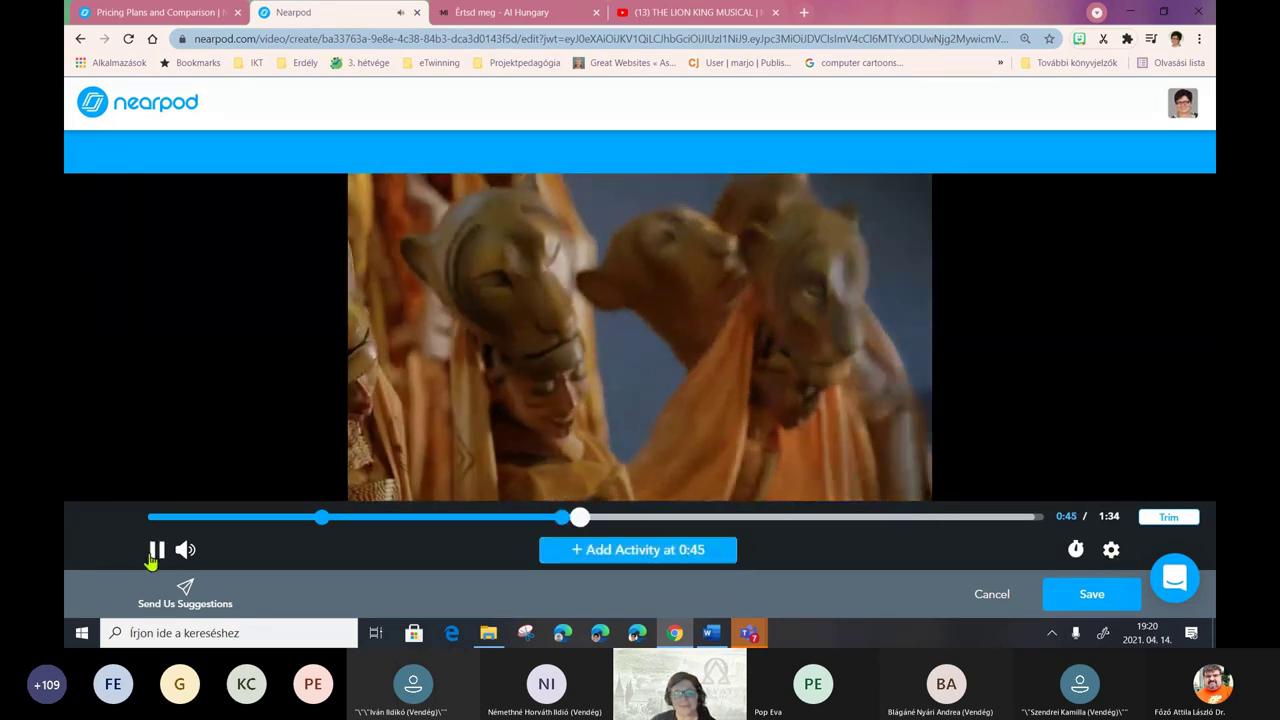
left_click(156, 549)
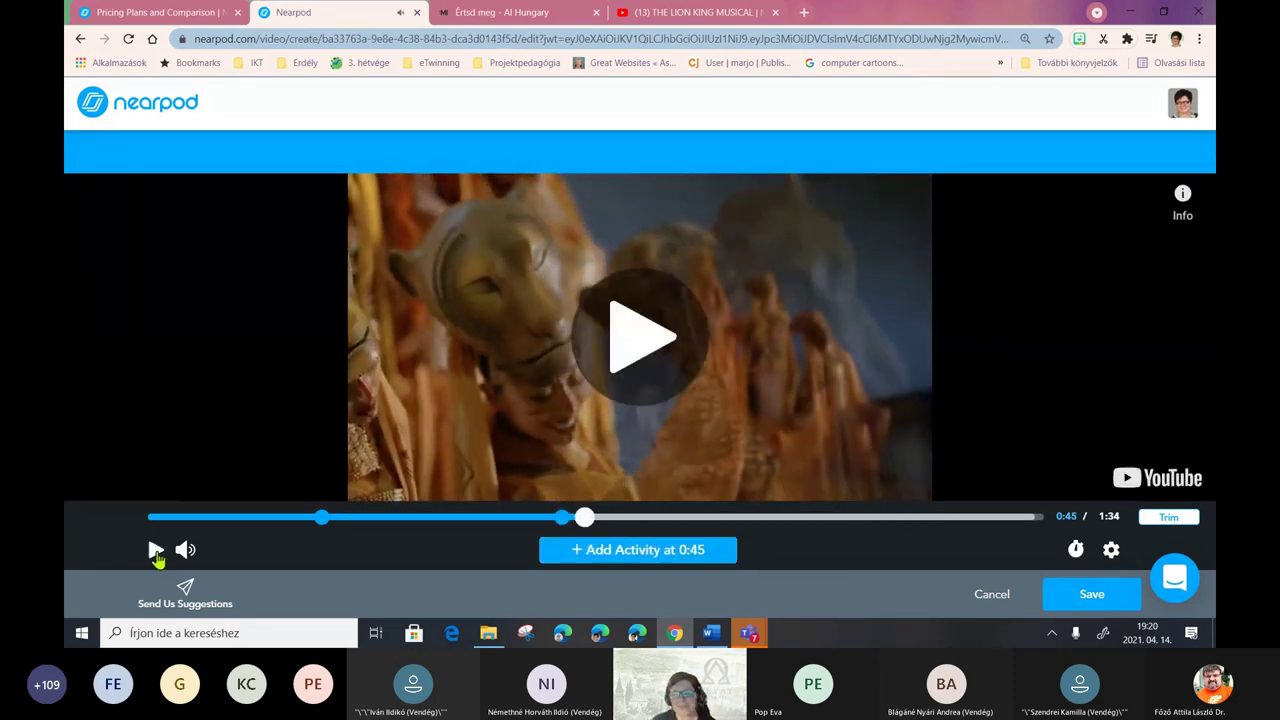
left_click(1112, 552)
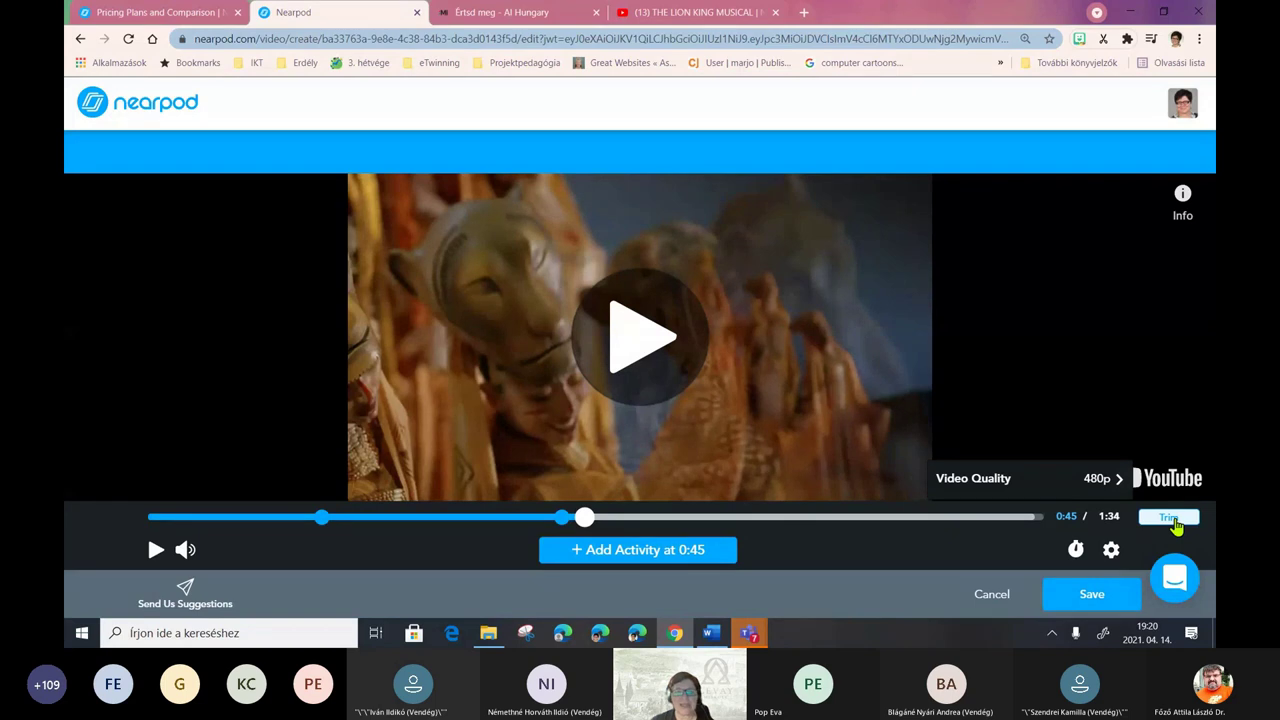
- Trim the video to run from 0:00 to 1:17
left_click(1172, 519)
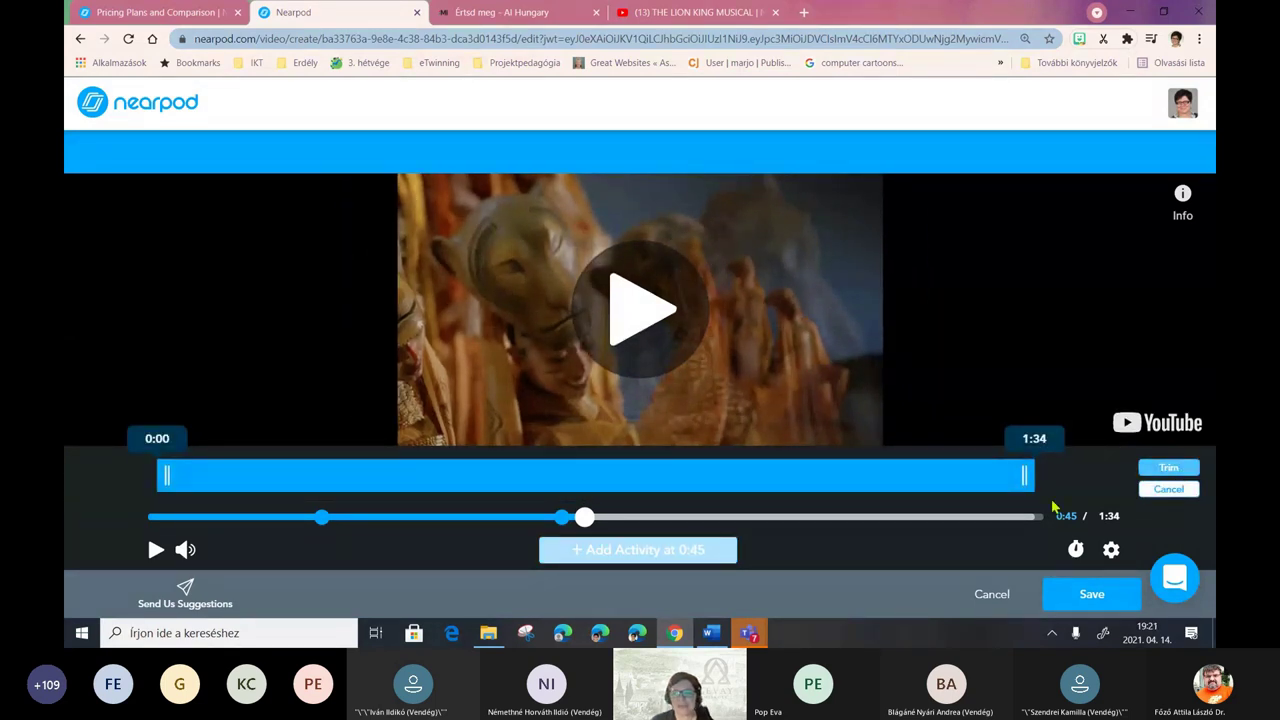
left_click_drag(1024, 476, 745, 488)
left_click_drag(820, 482, 878, 480)
mouse_move(169, 477)
left_mouse_down()
mouse_move(309, 480)
mouse_move(160, 480)
left_mouse_up()
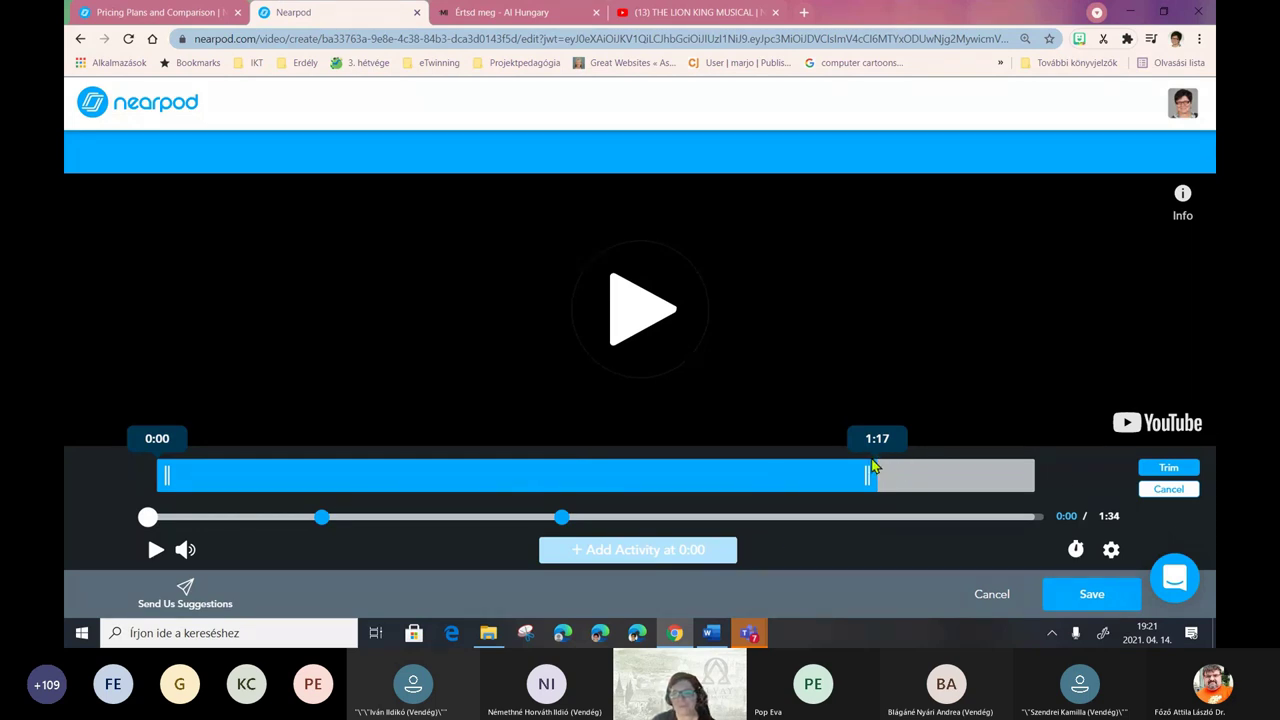
left_click(1170, 468)
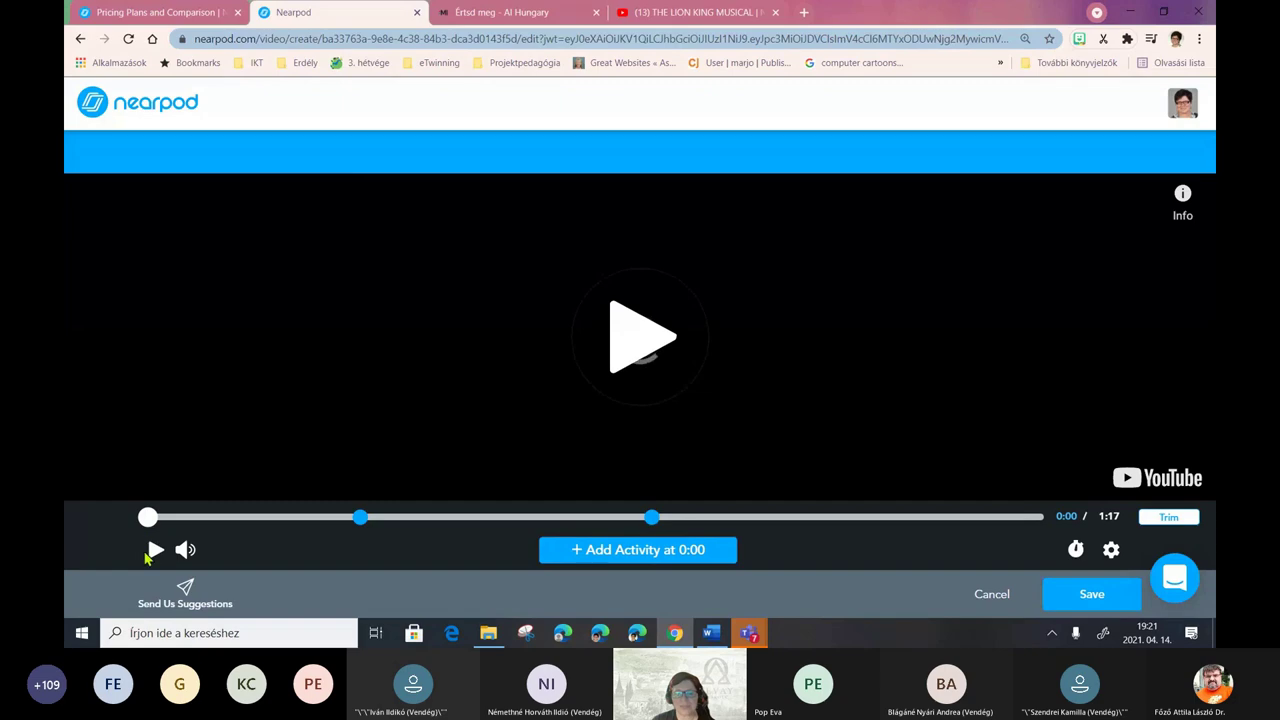
- Play the trimmed video to the first question, check both question markers, and save the interactive video
left_click(153, 552)
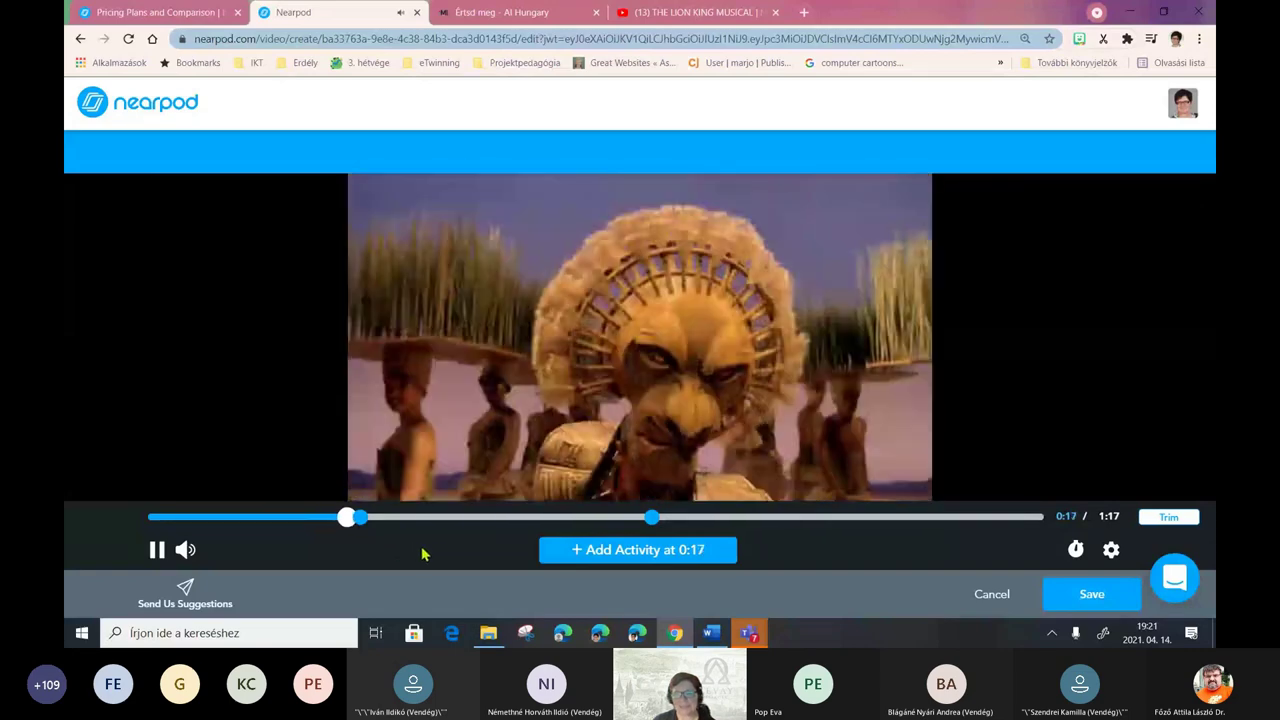
key("space")
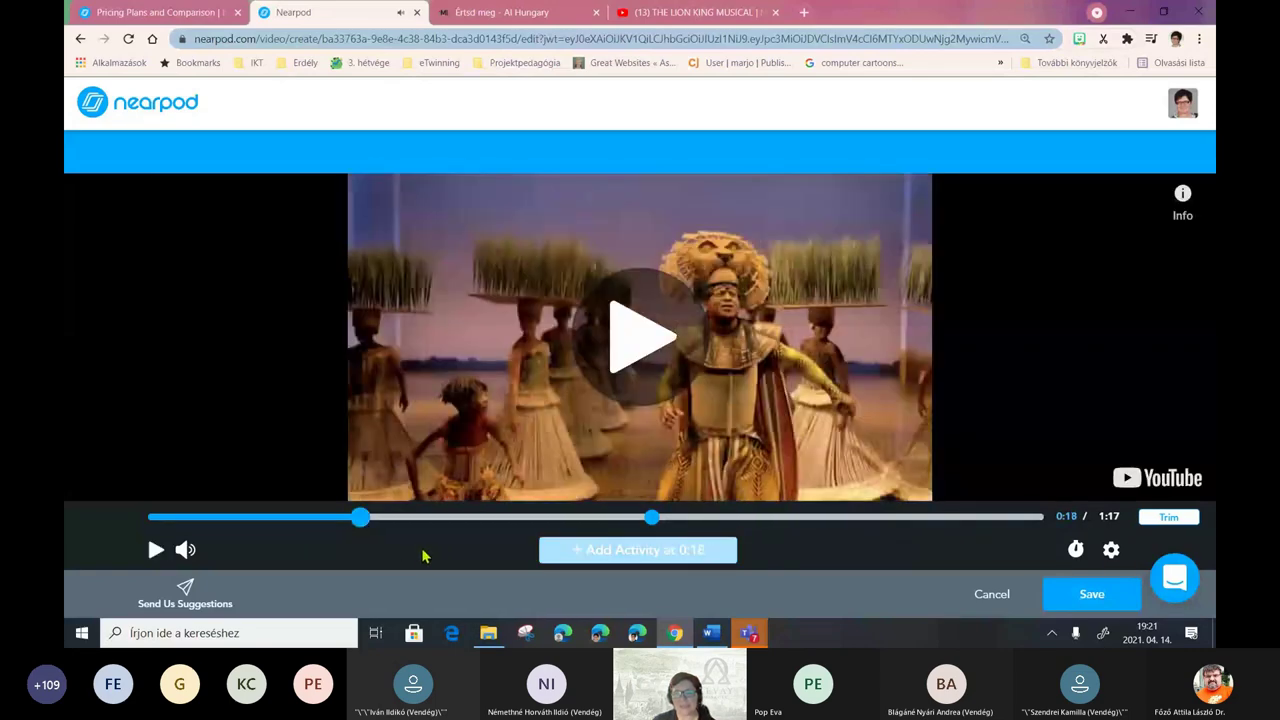
mouse_move(361, 524)
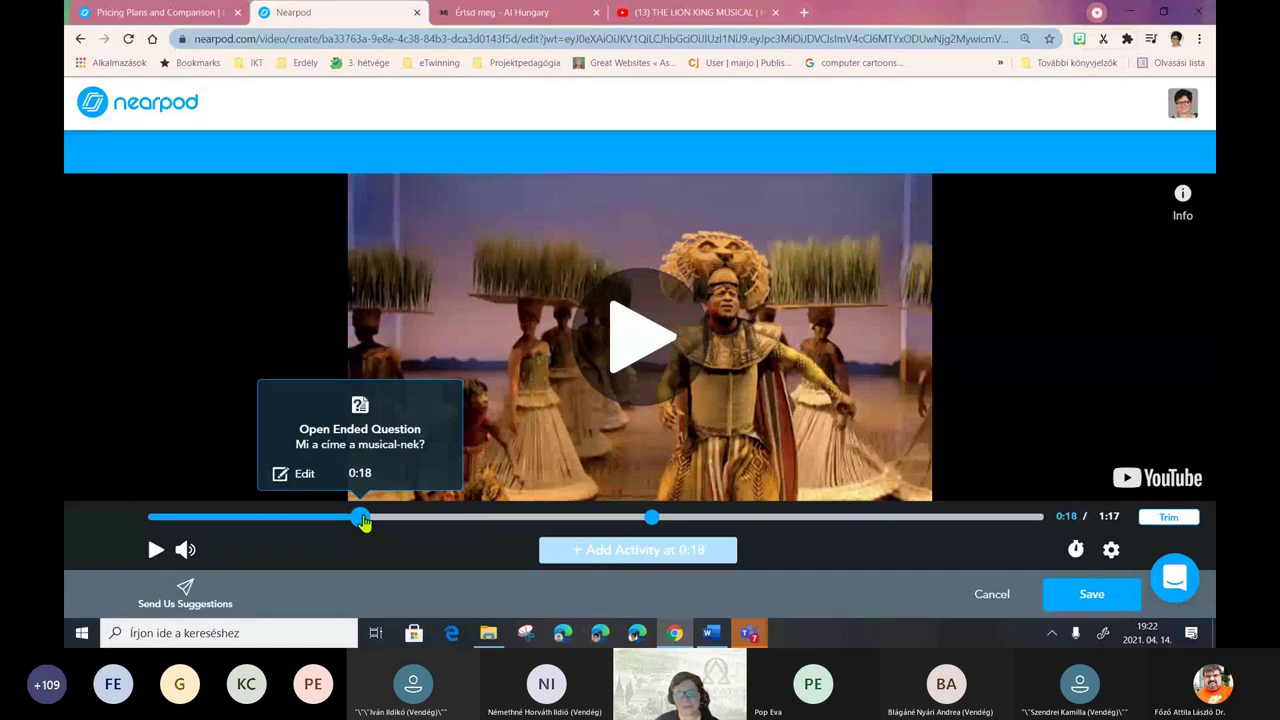
mouse_move(652, 522)
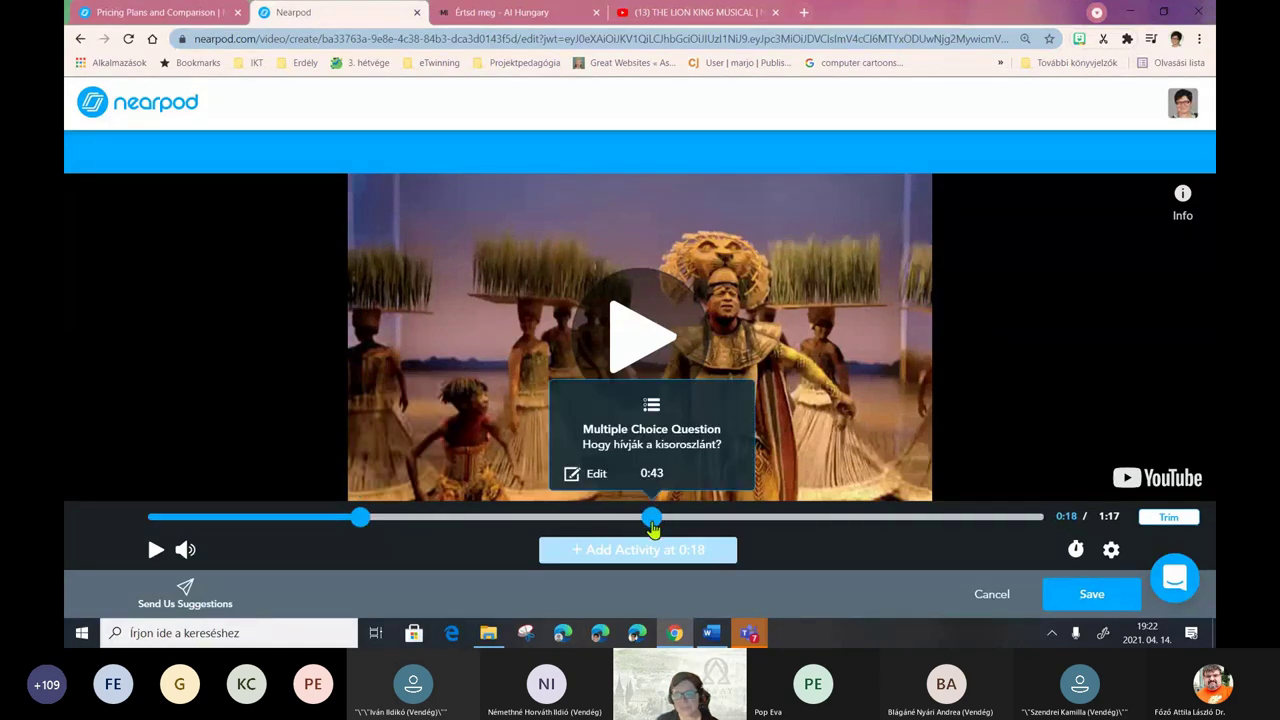
left_click(1110, 595)
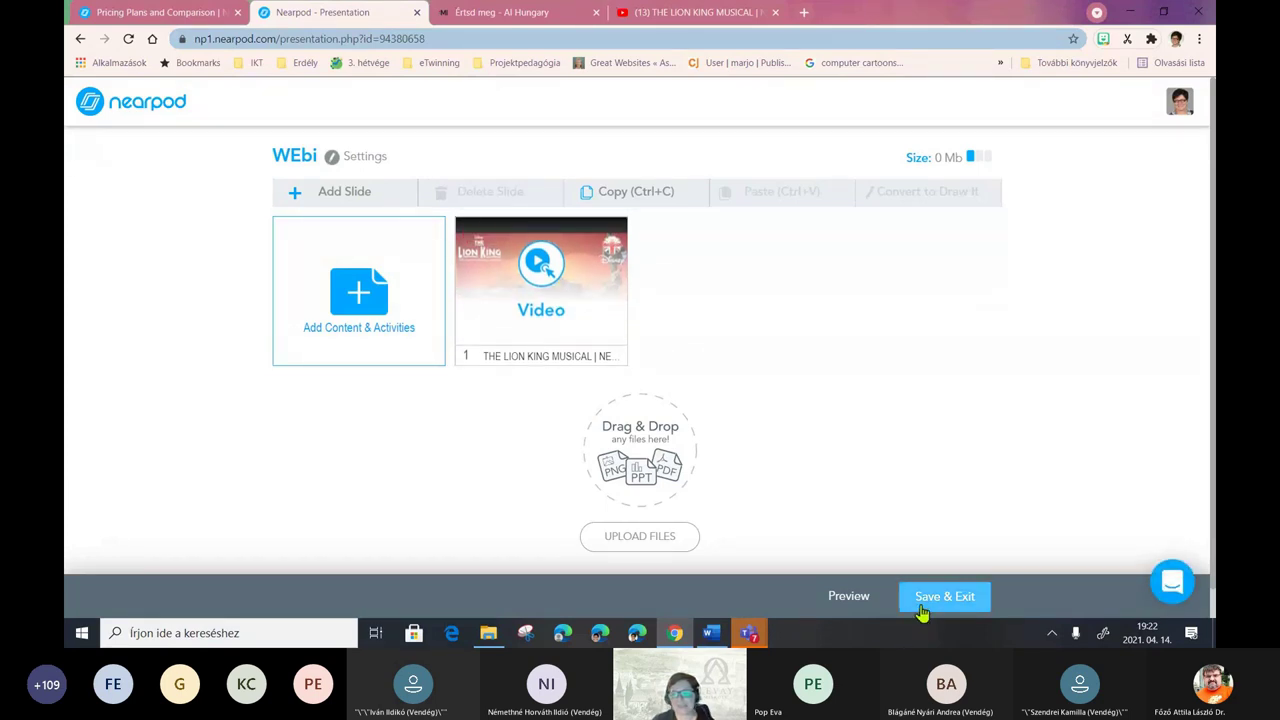
- Preview the lesson as a student, playing the video at reduced volume up to the open-ended question, and close the preview
left_click(846, 598)
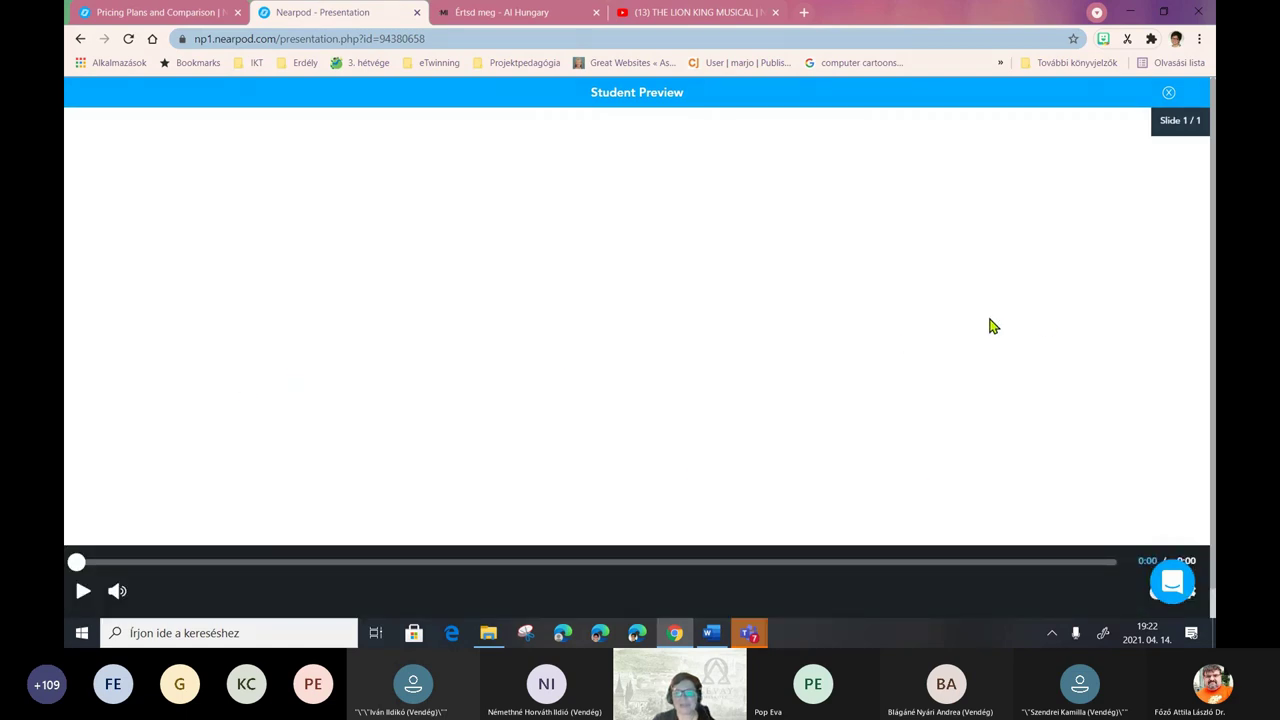
left_click(83, 590)
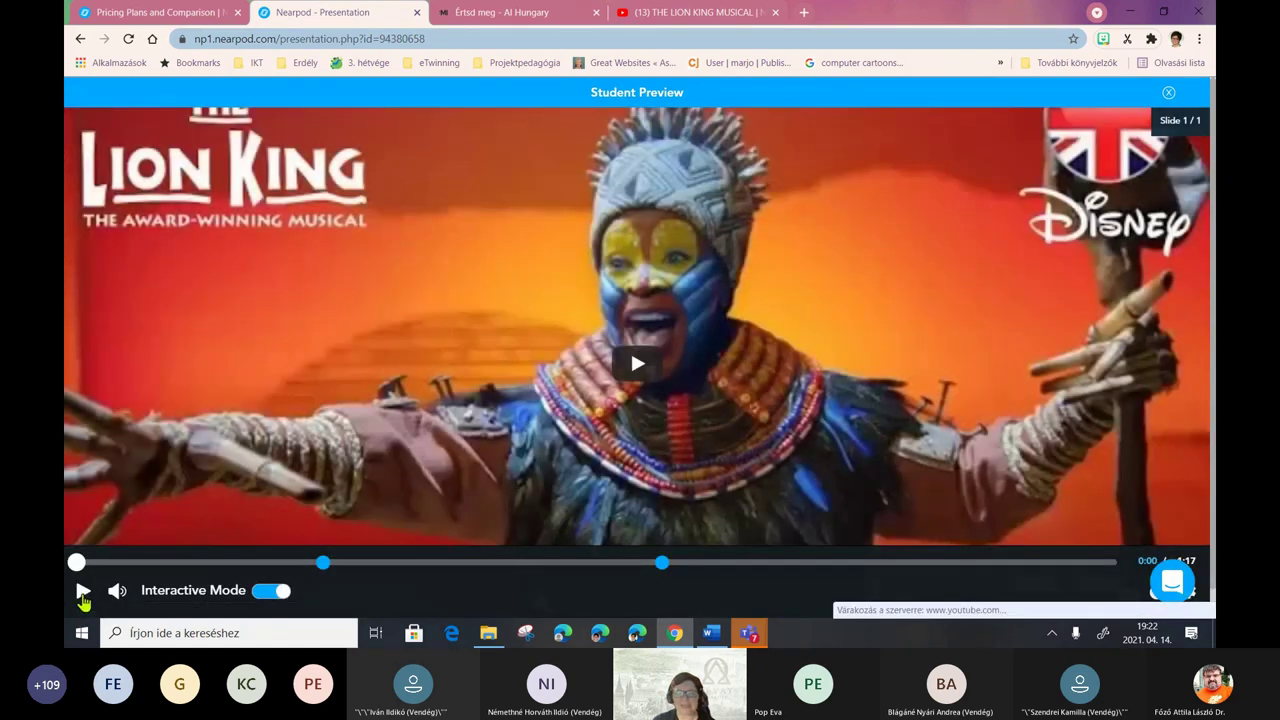
left_click(84, 592)
left_click(83, 592)
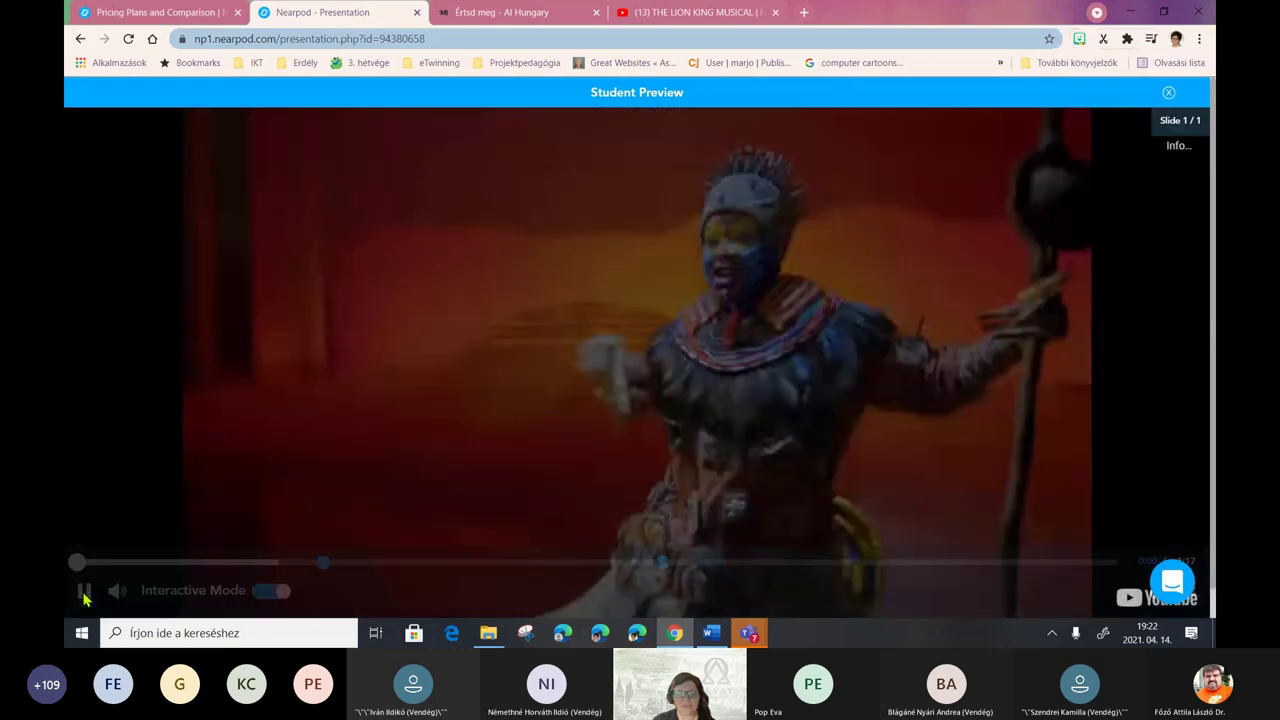
mouse_move(115, 597)
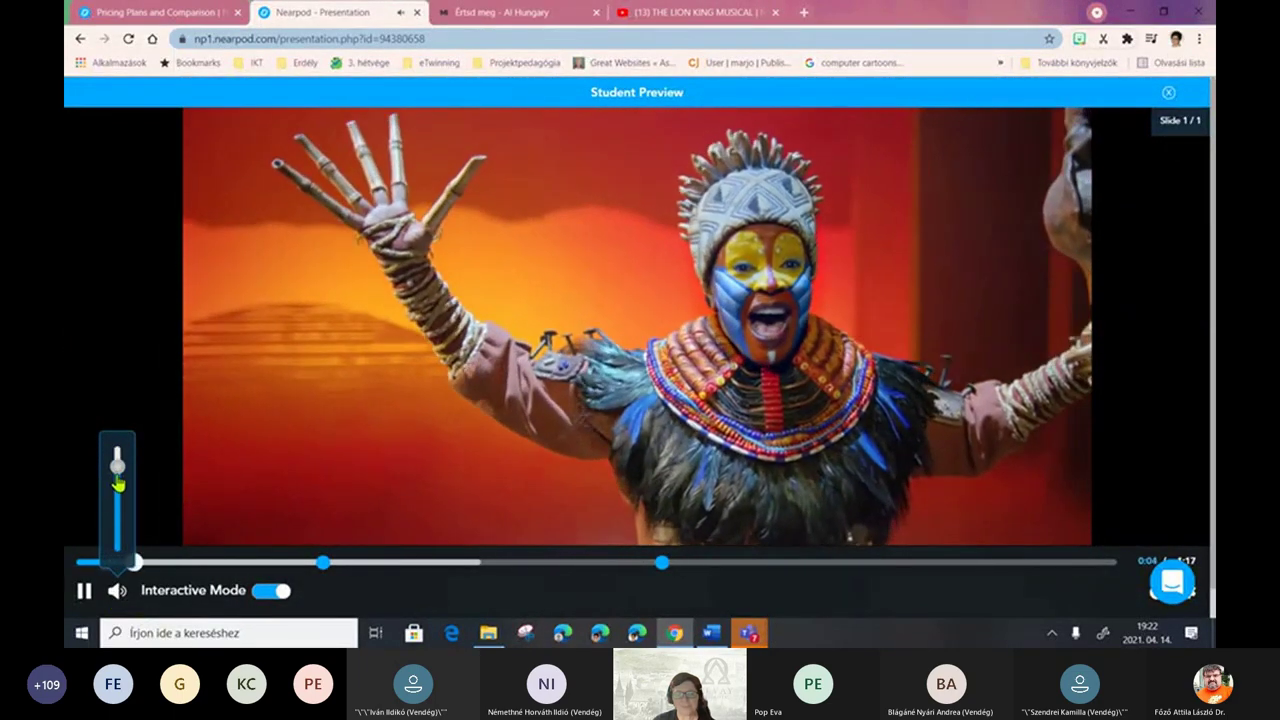
left_click_drag(118, 467, 119, 538)
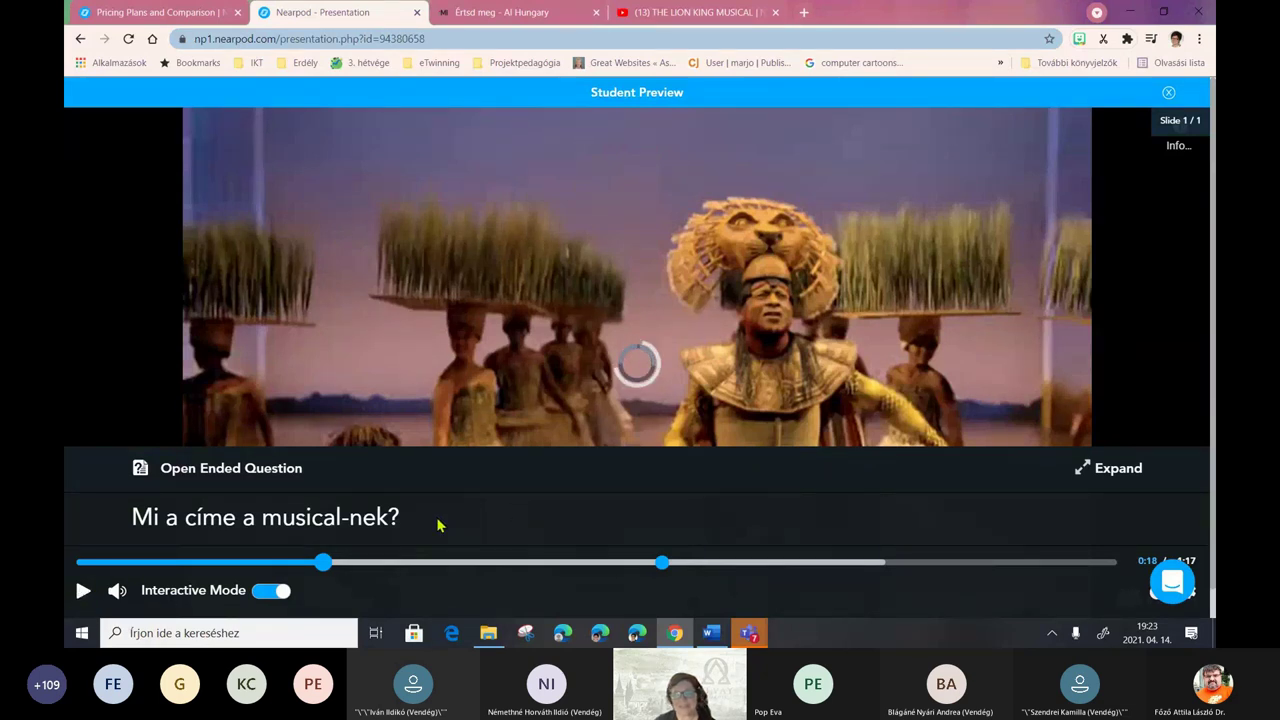
left_click(1168, 94)
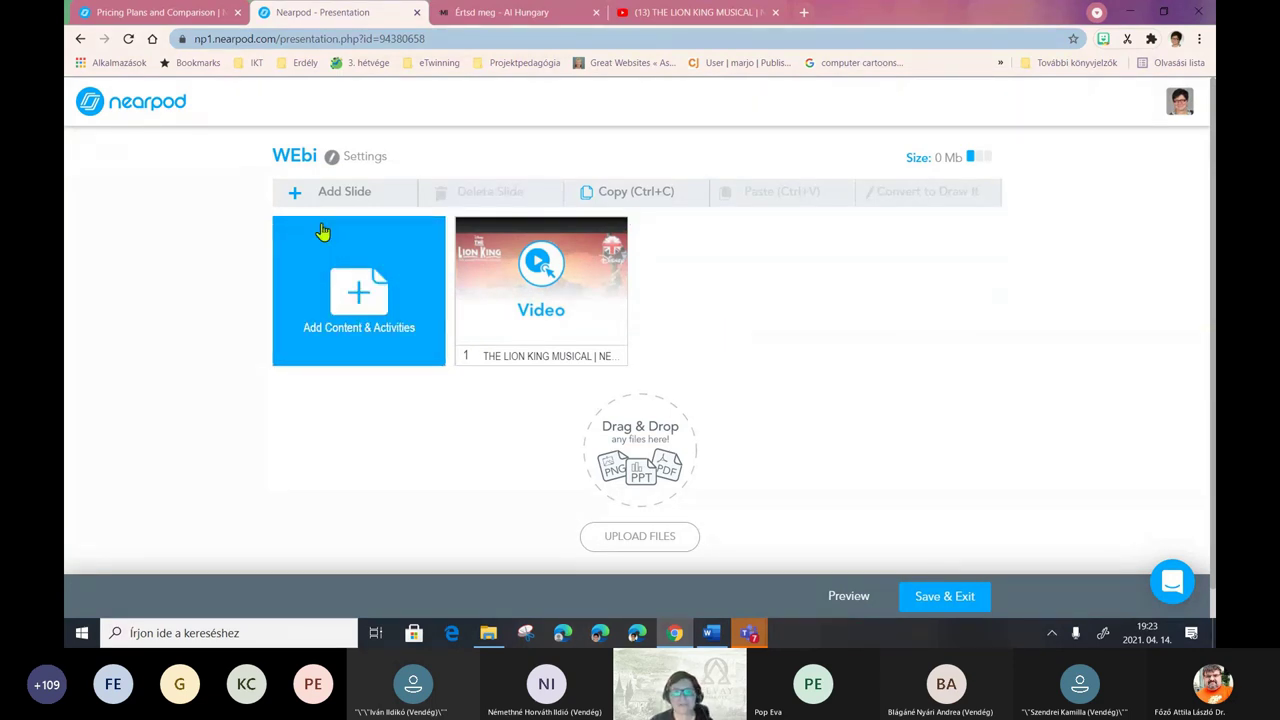
- Add a new slide to the lesson with the green handwritten-style theme and the title "Webi"
left_click(360, 292)
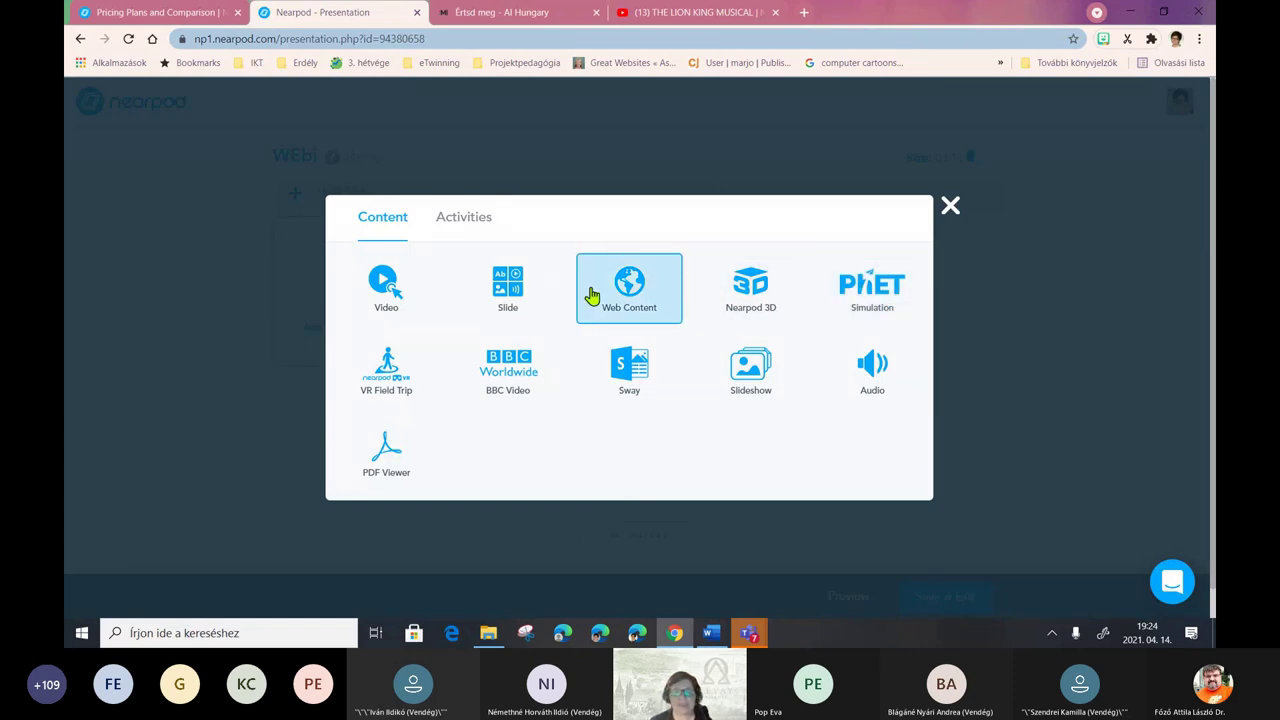
left_click(507, 288)
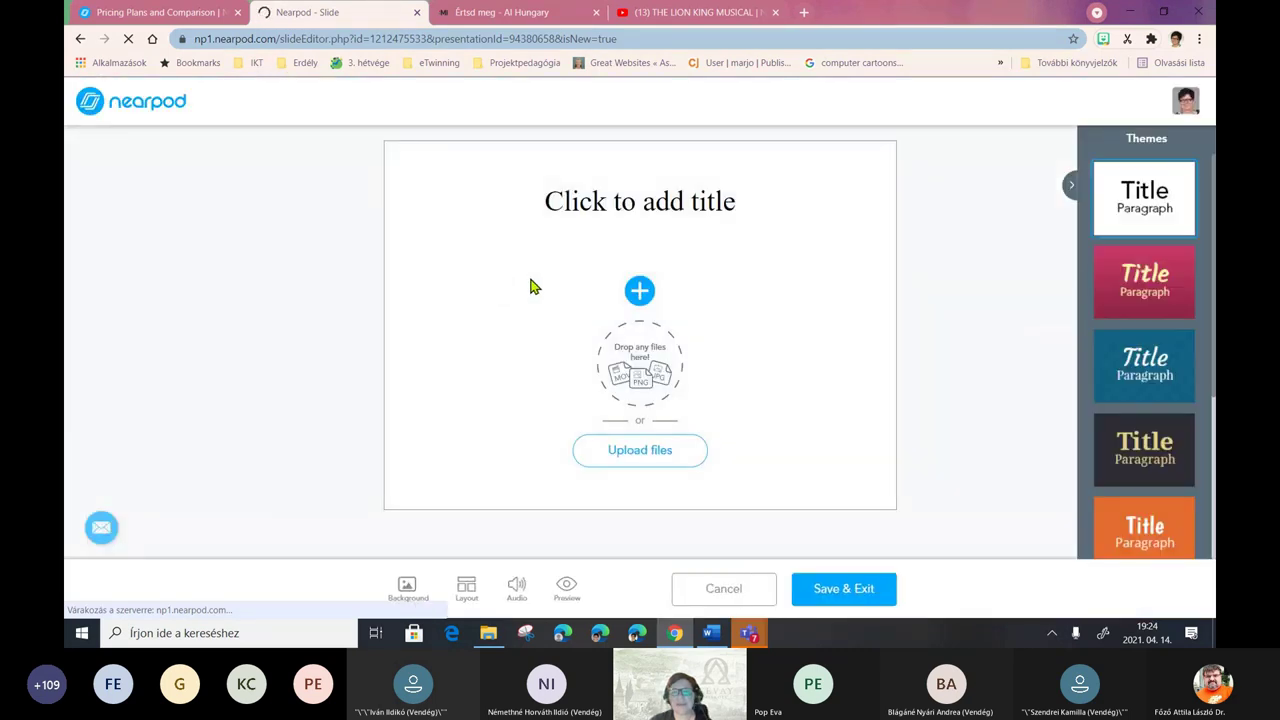
scroll(1138, 287, "down", 3)
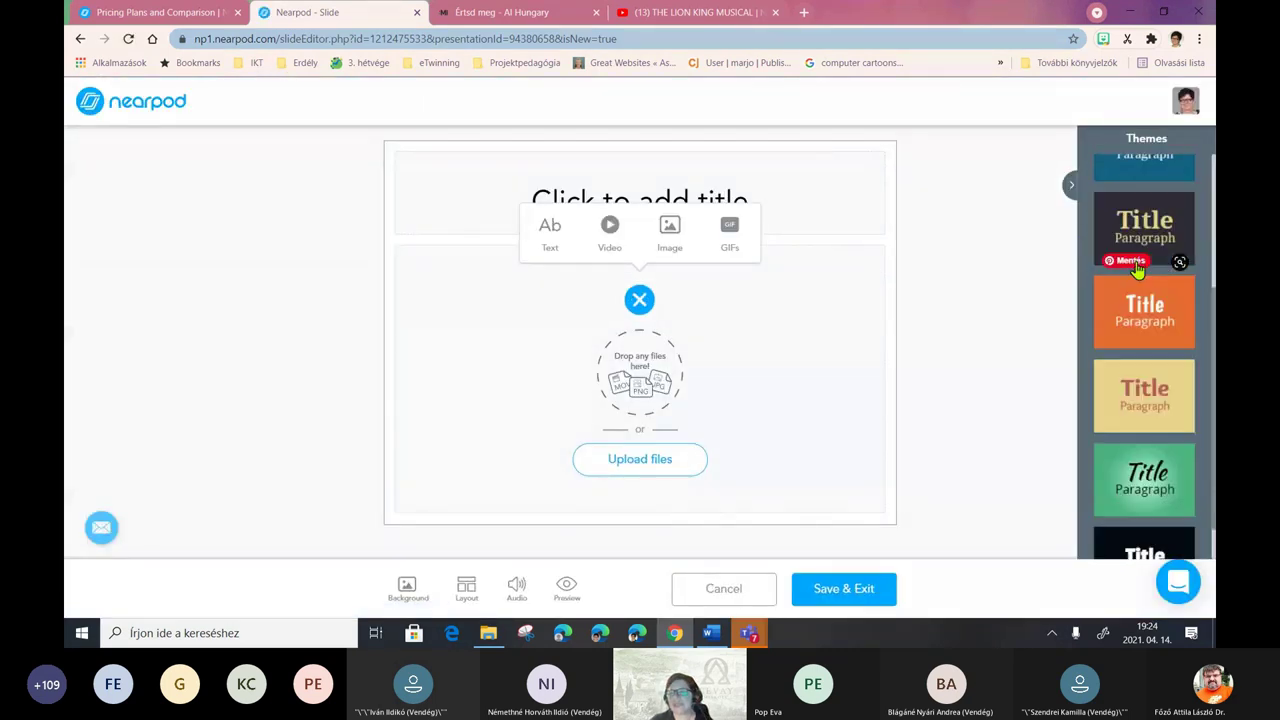
left_click(1146, 446)
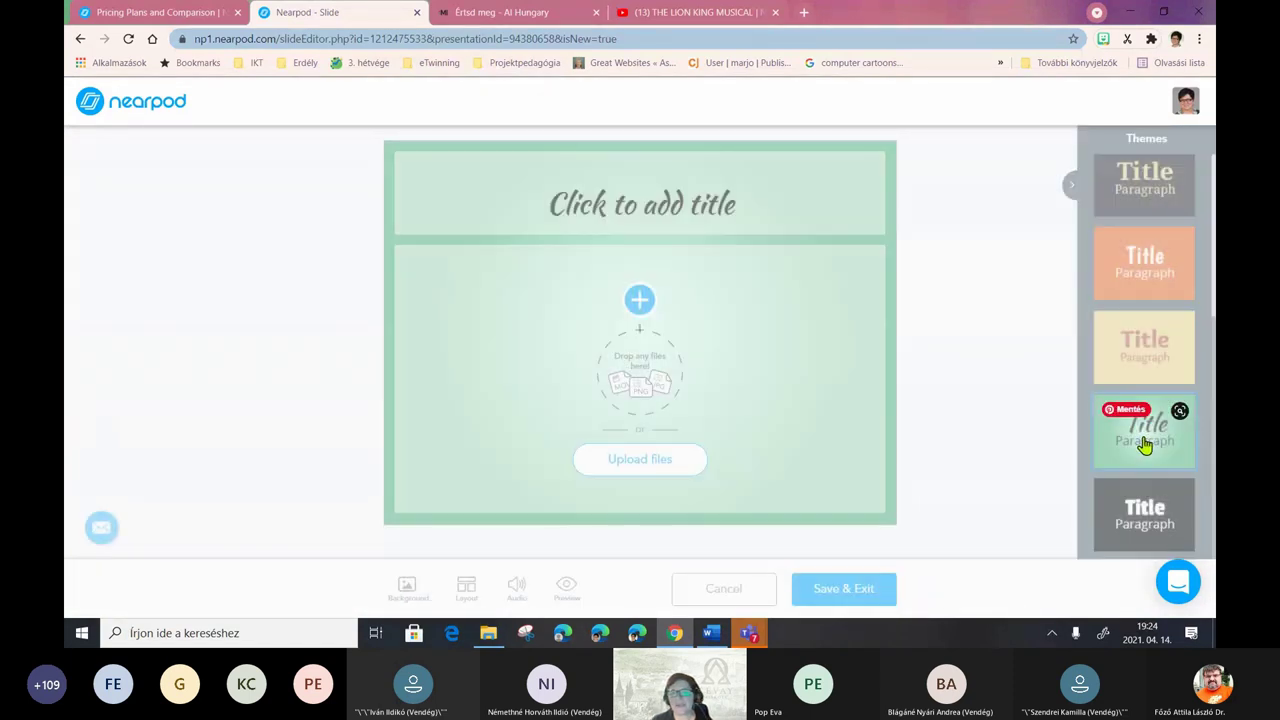
left_click(608, 214)
type("Webi")
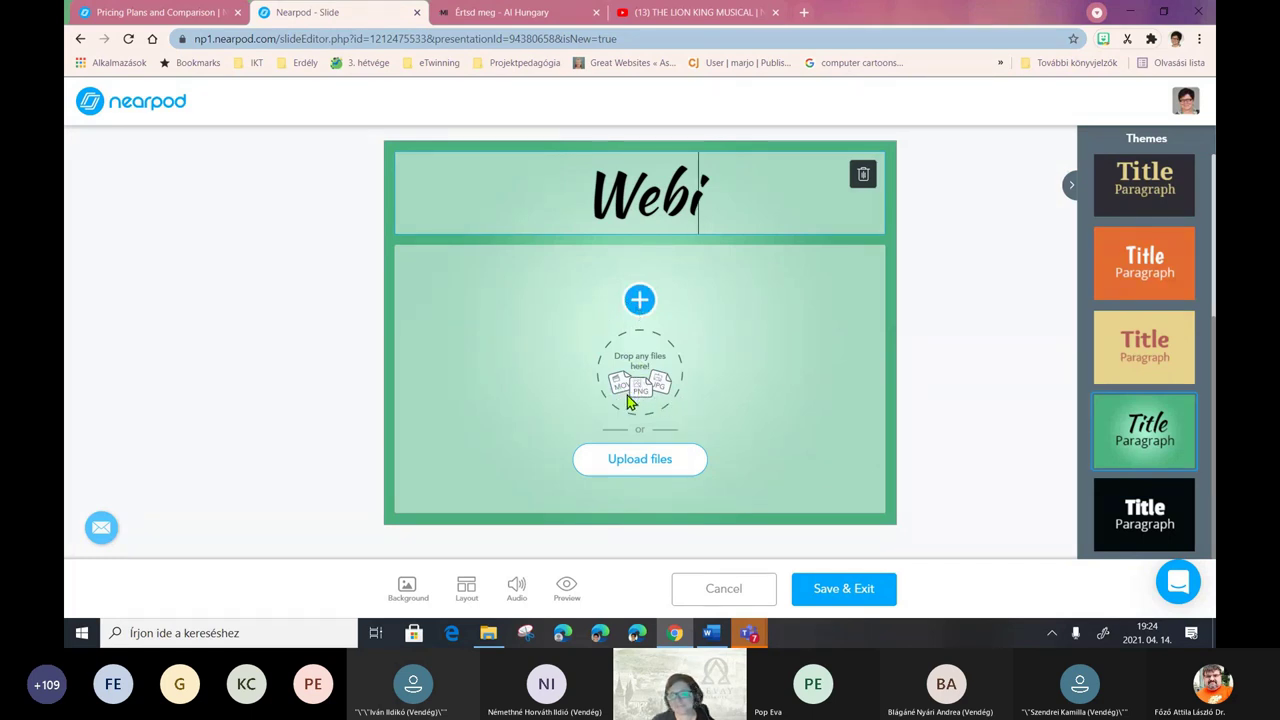
- Look at the slide's file upload dialog and its text, video, image and GIF options without adding anything
left_click(640, 465)
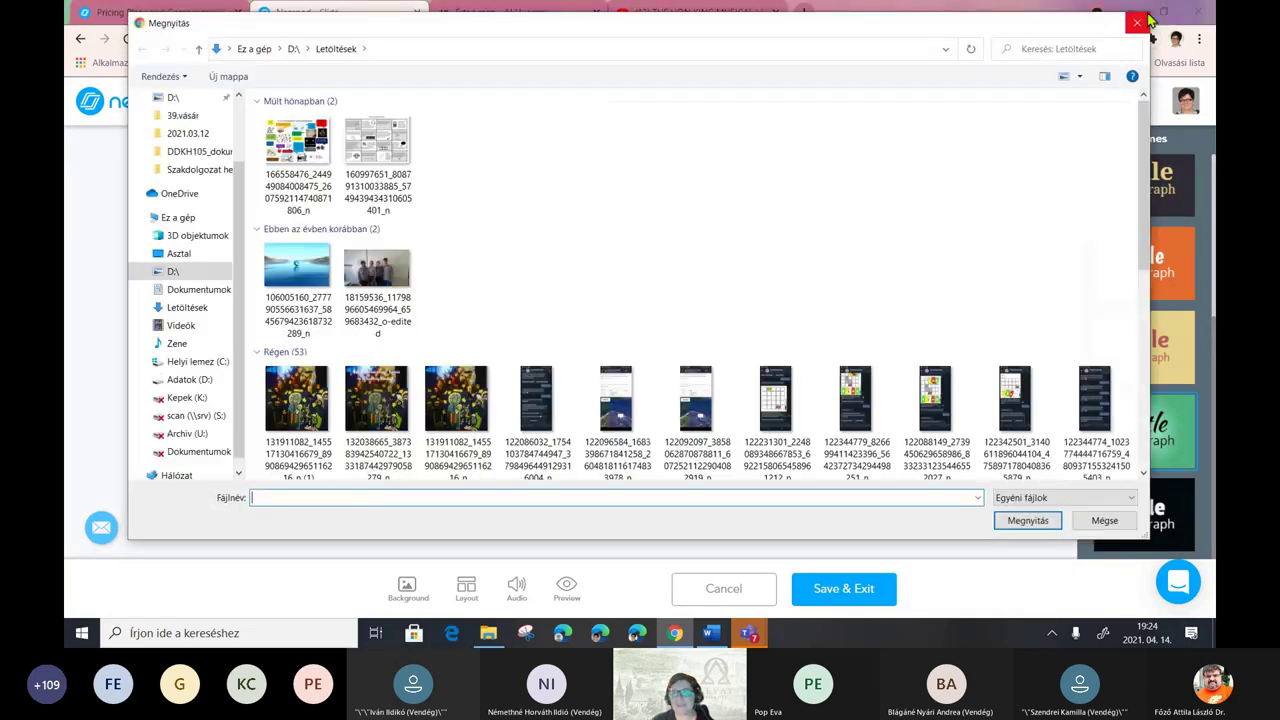
left_click(1137, 22)
left_click(640, 300)
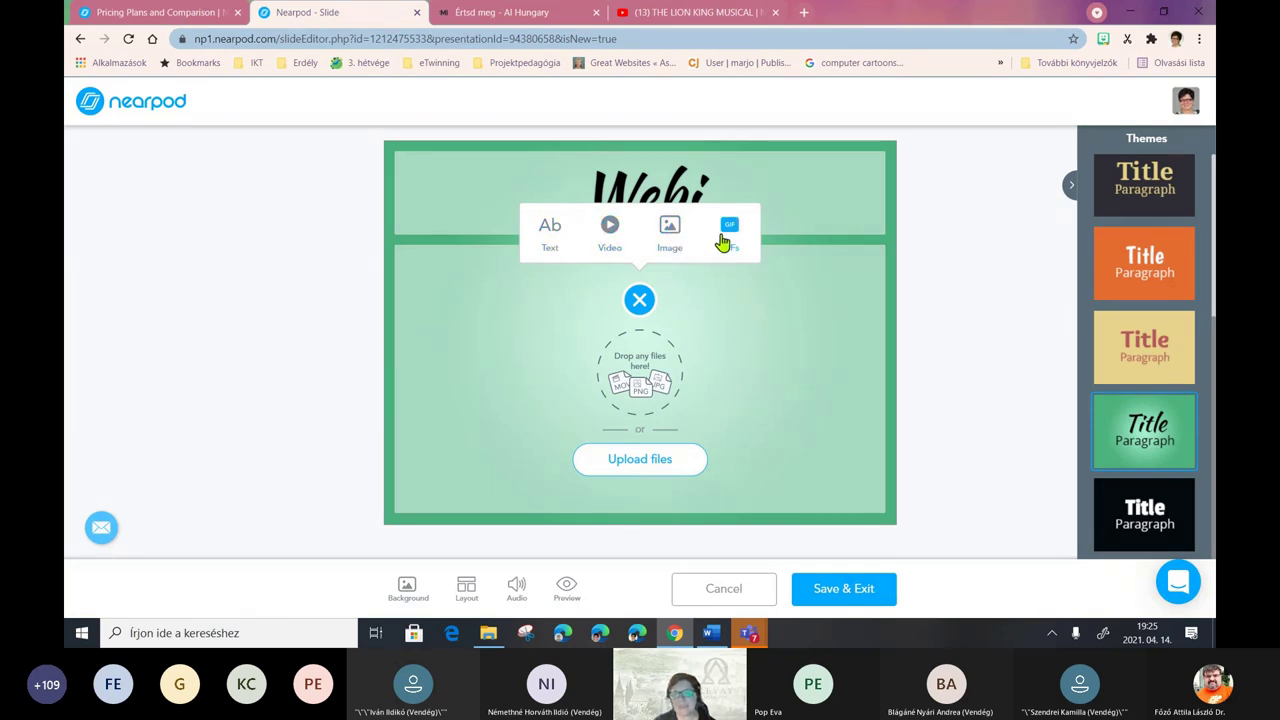
left_click(791, 405)
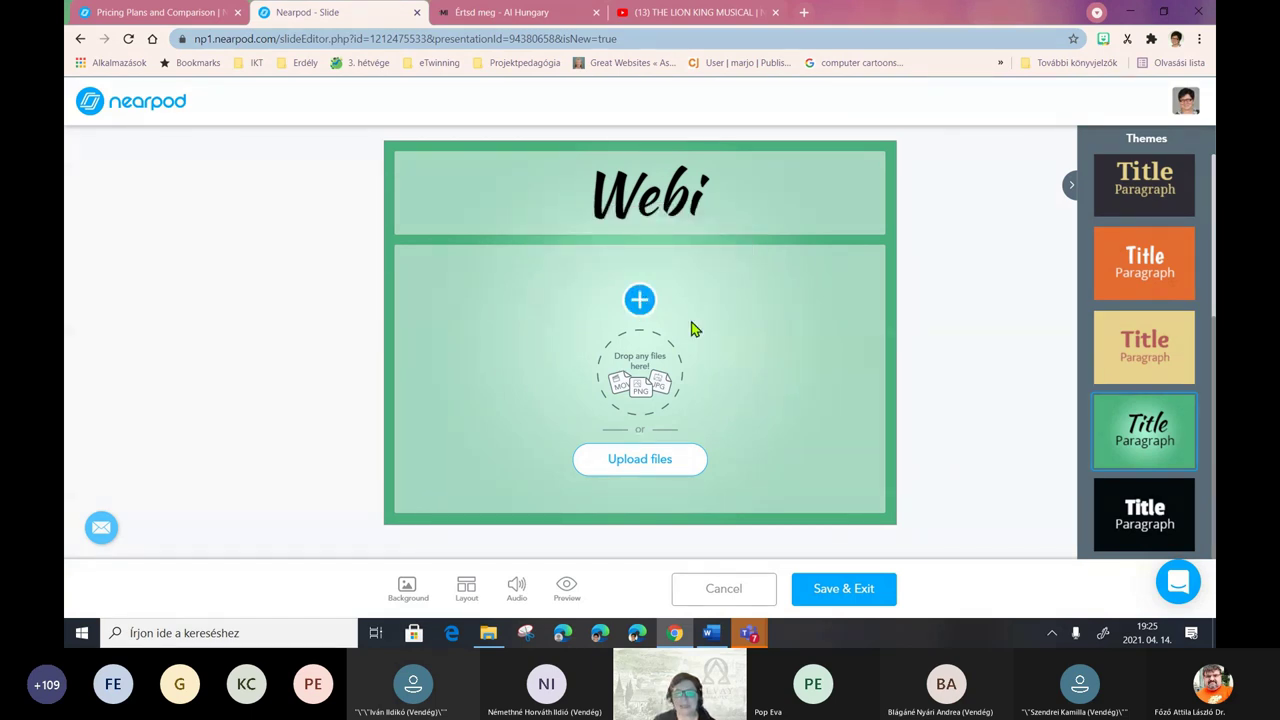
- Search for background images with "tavasz" and set the tulip garden path picture as the slide background
left_click(408, 588)
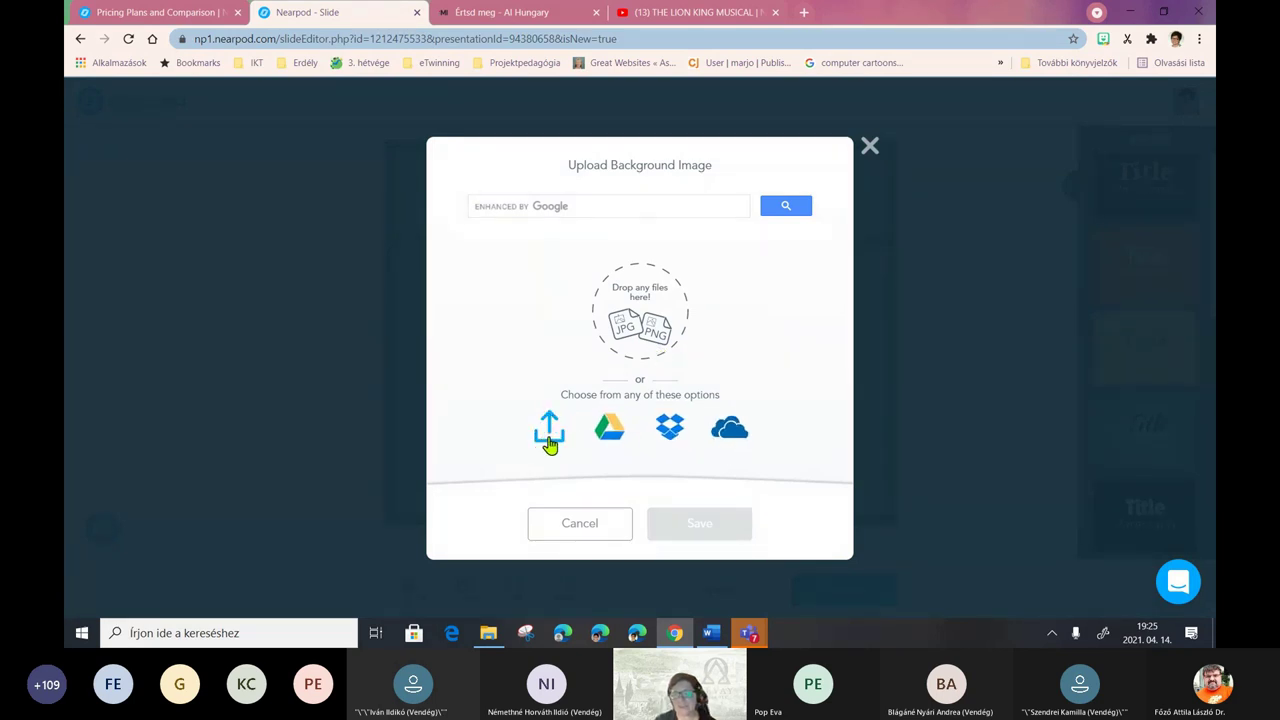
left_click(526, 208)
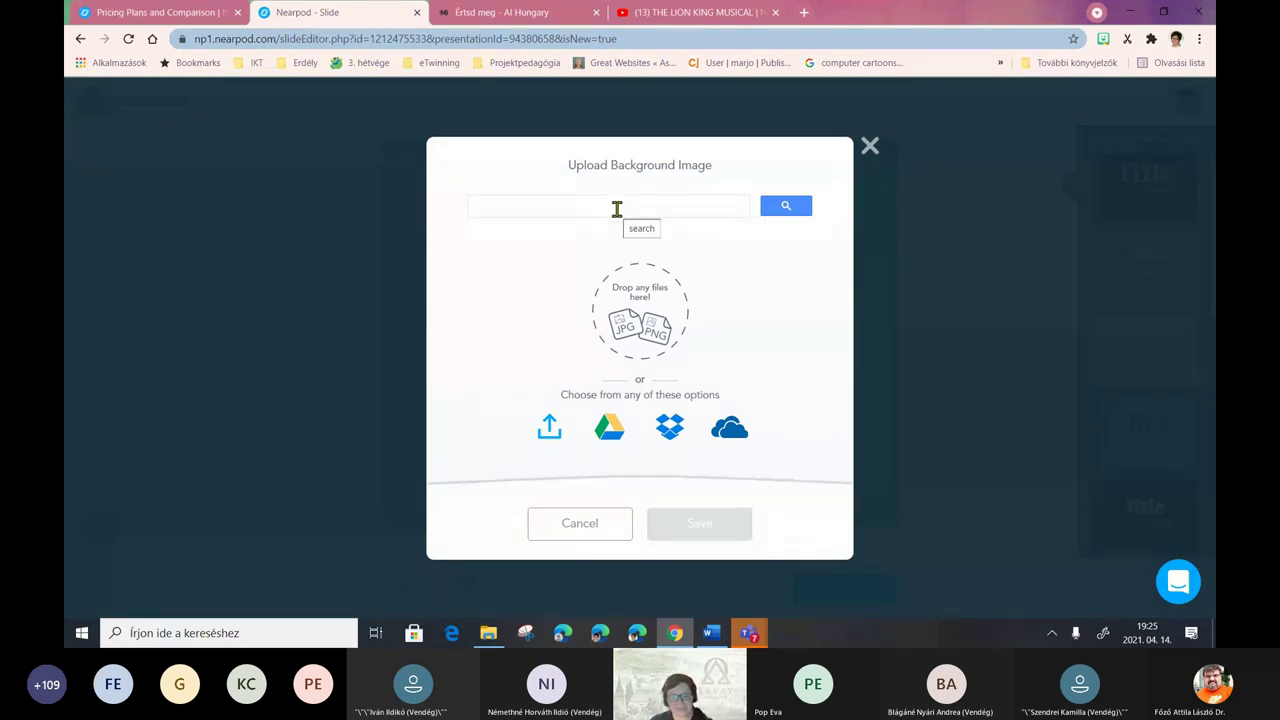
type("sp")
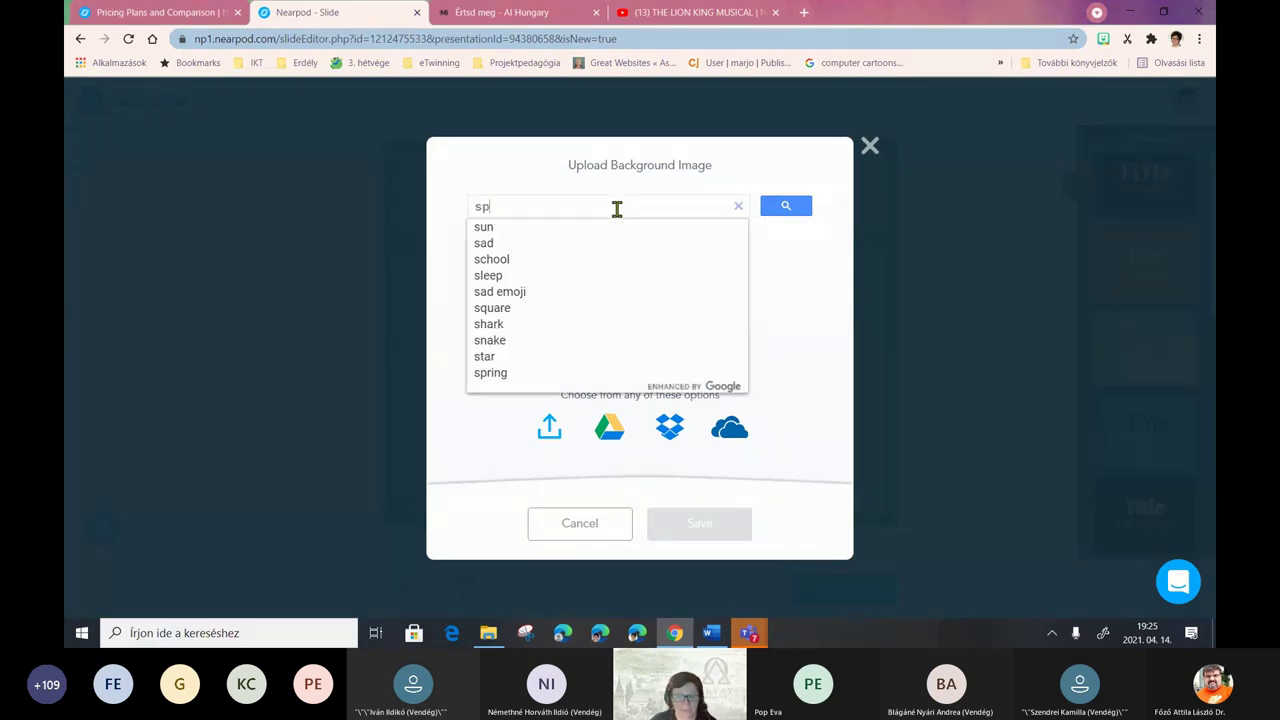
key("BackSpace")
key("BackSpace")
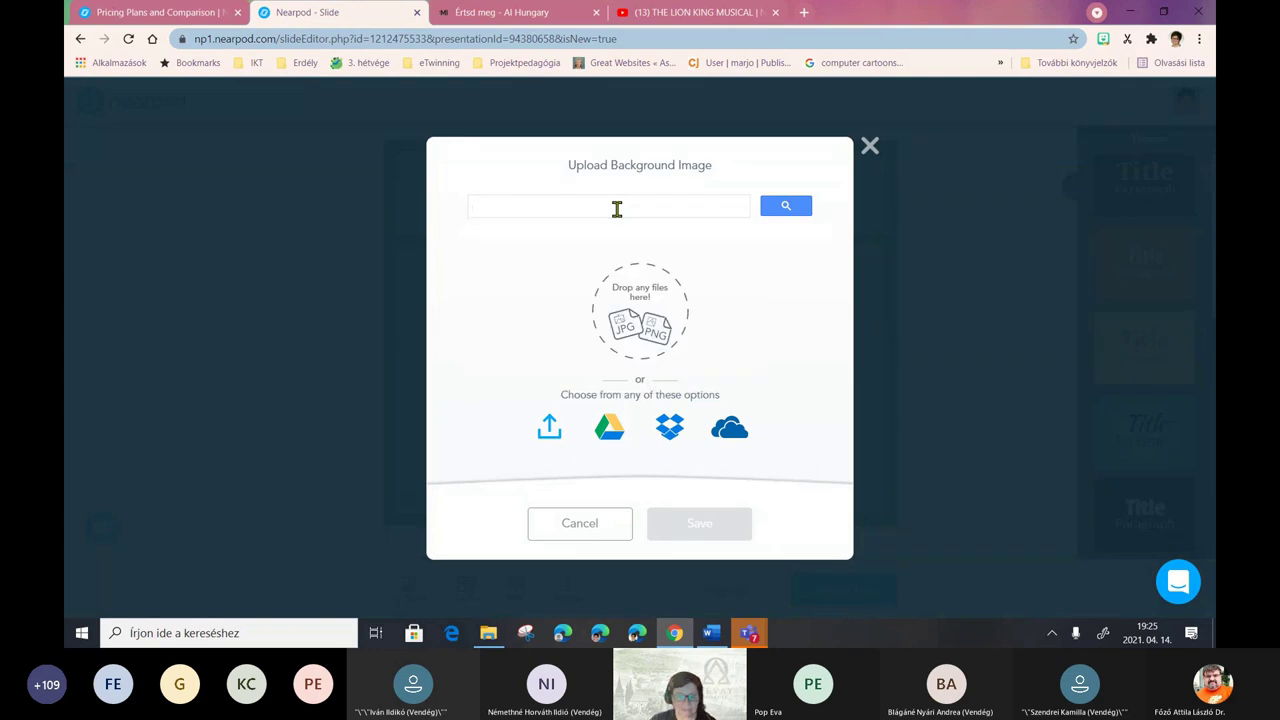
type("tavasz")
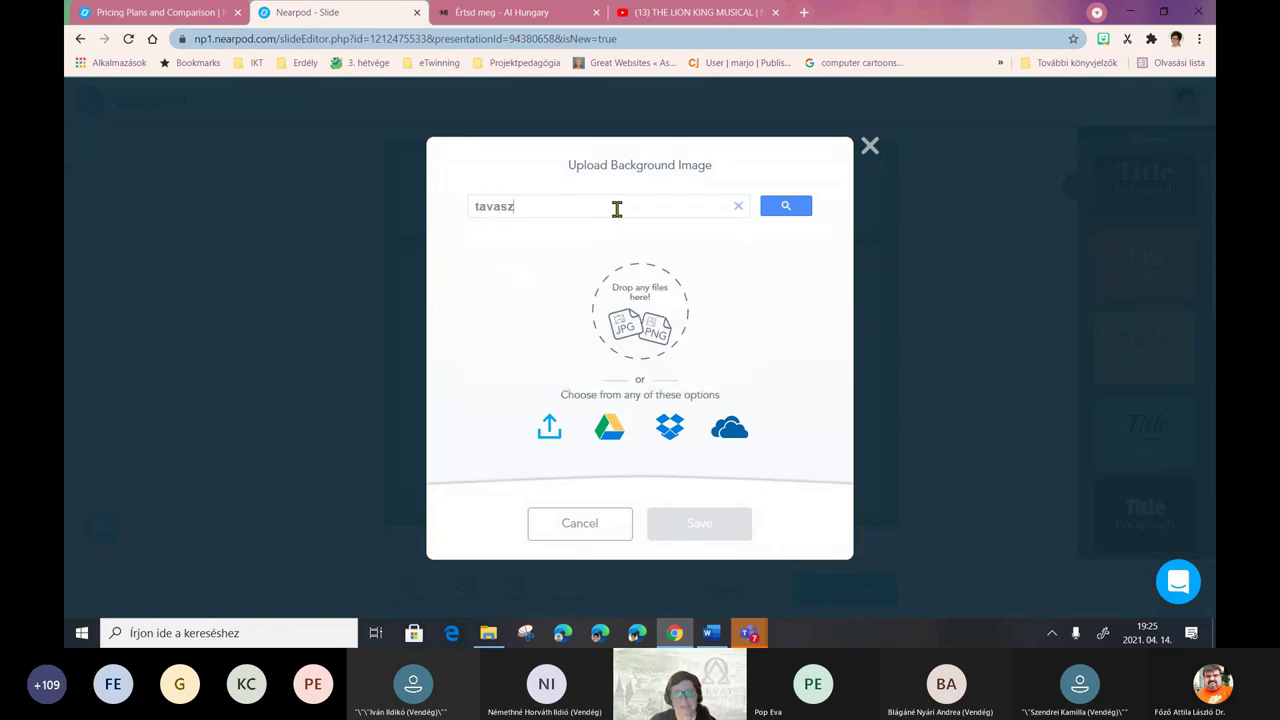
left_click(768, 210)
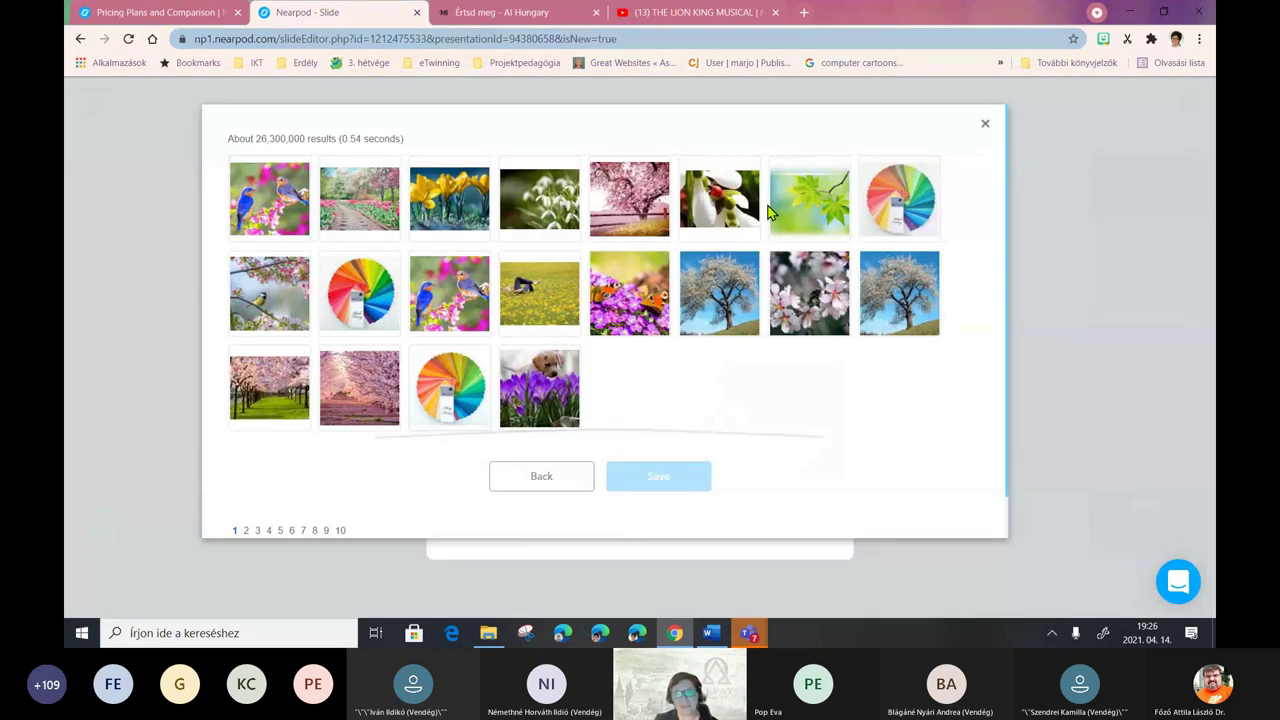
left_click(370, 222)
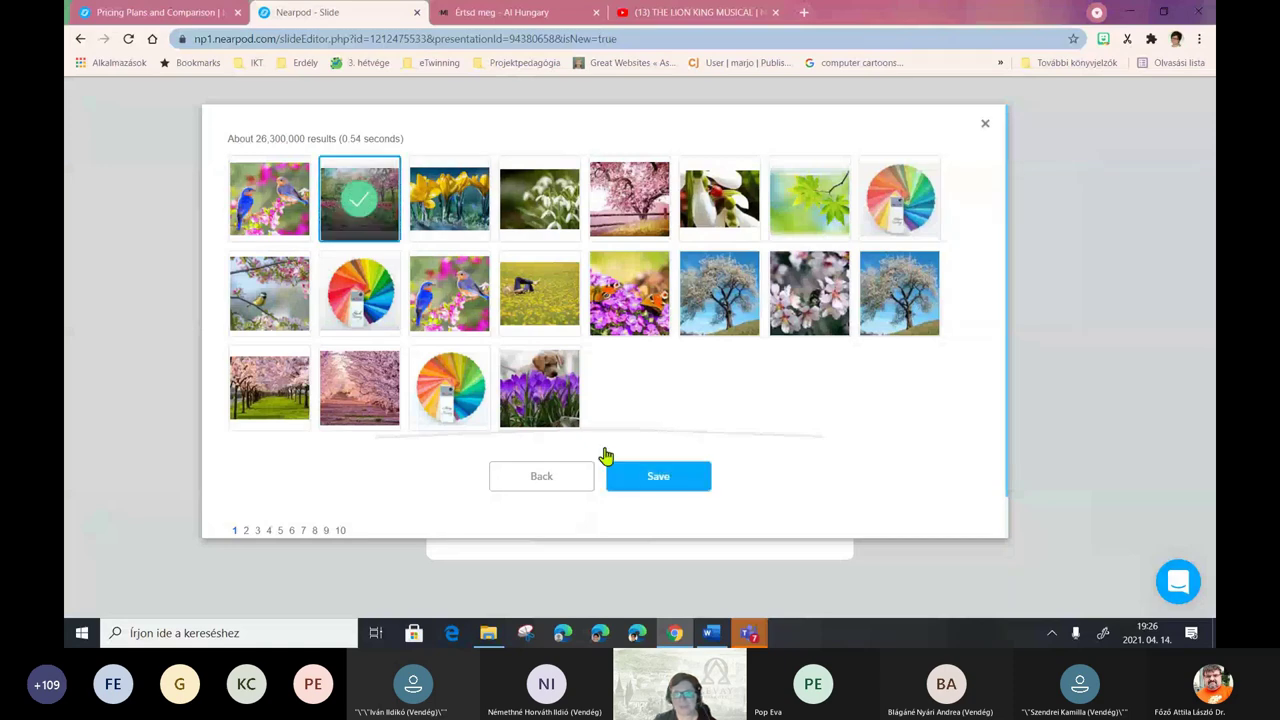
left_click(658, 477)
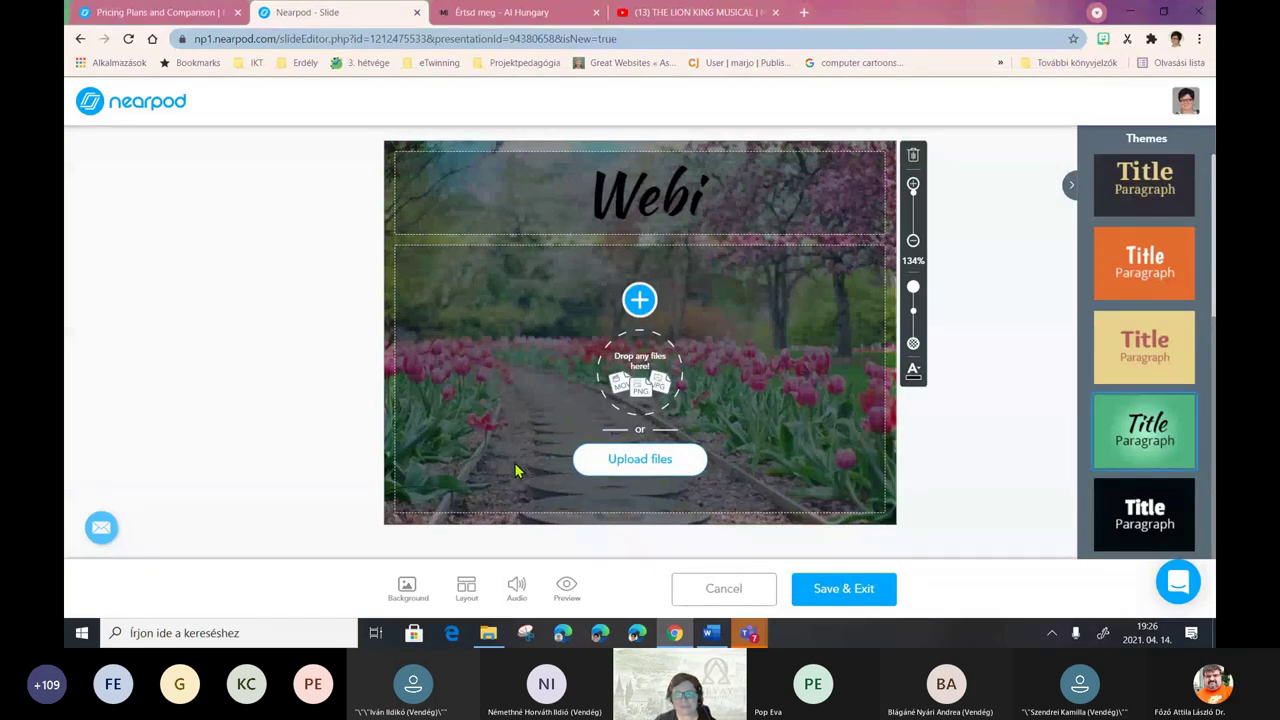
- Look through the slide's layout and audio options, preview the slide, and close the preview
left_click(466, 588)
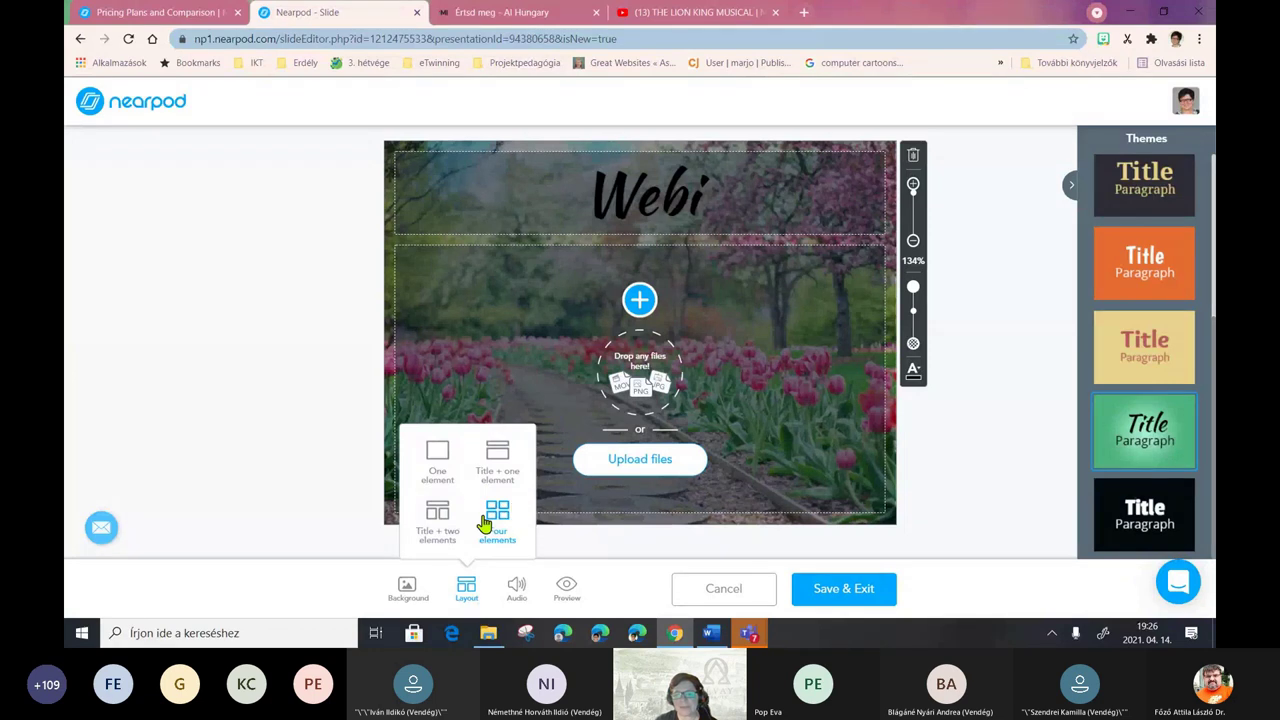
left_click(518, 592)
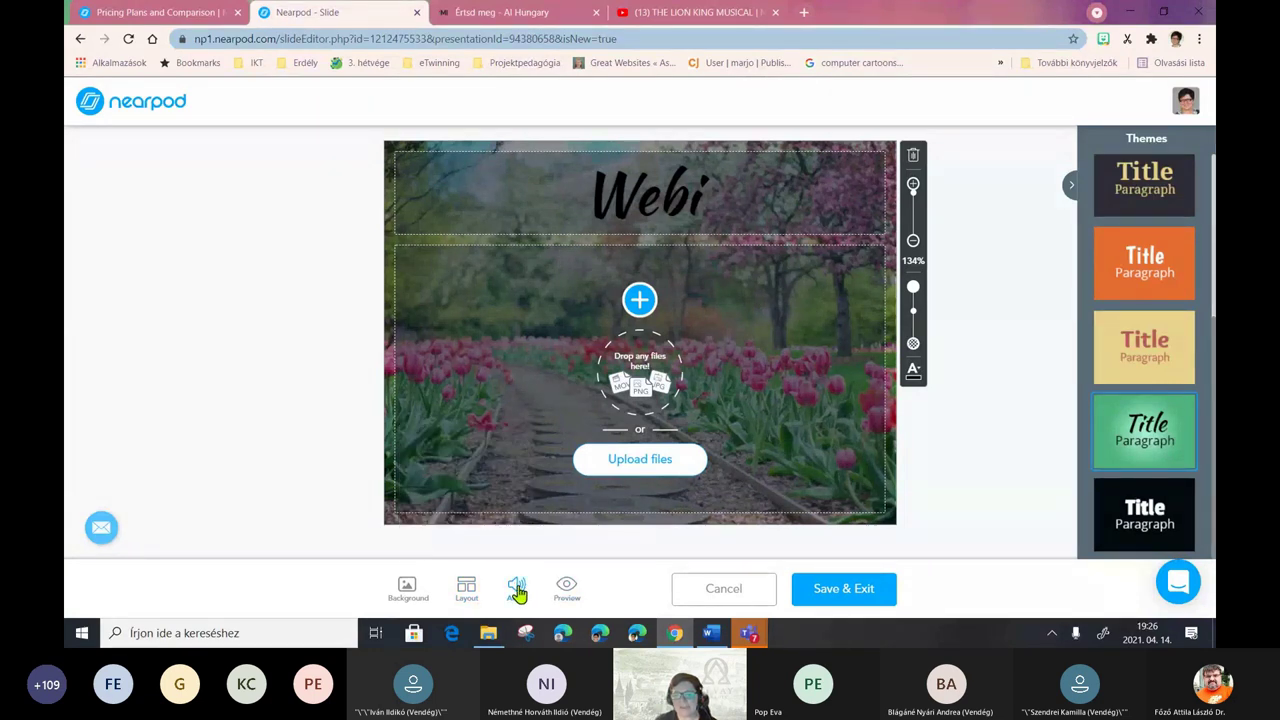
left_click(567, 589)
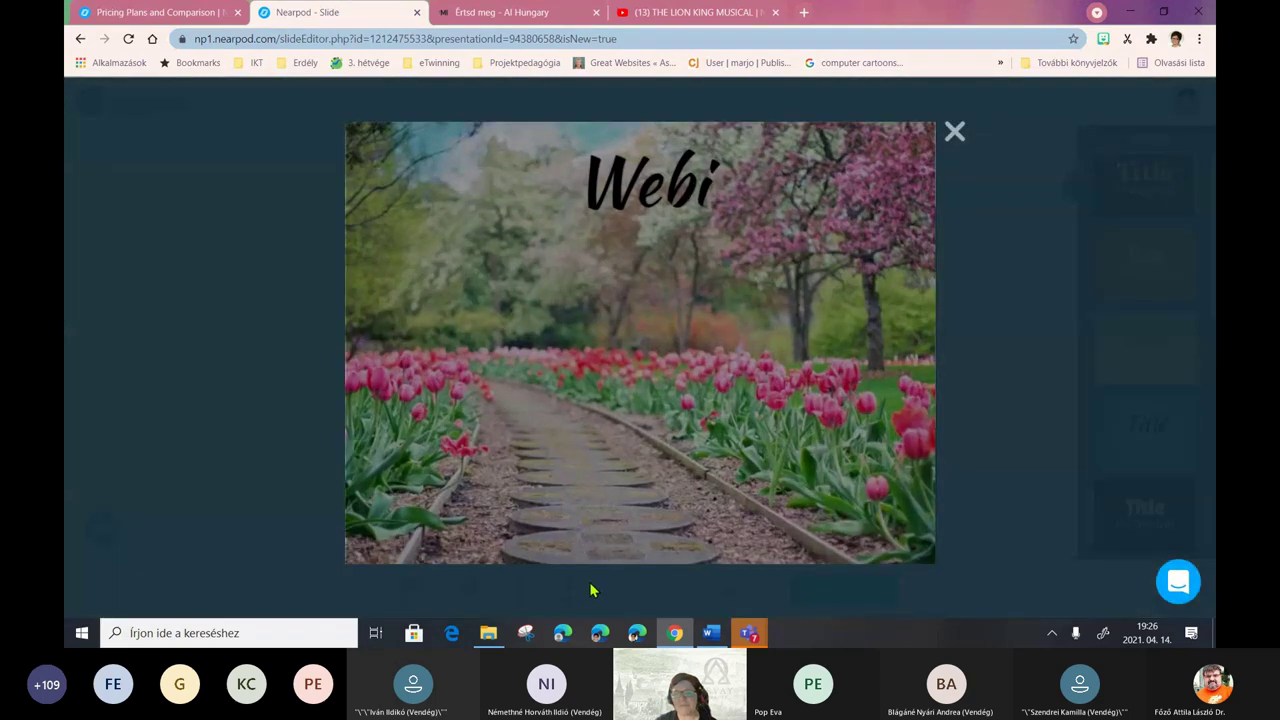
left_click(953, 134)
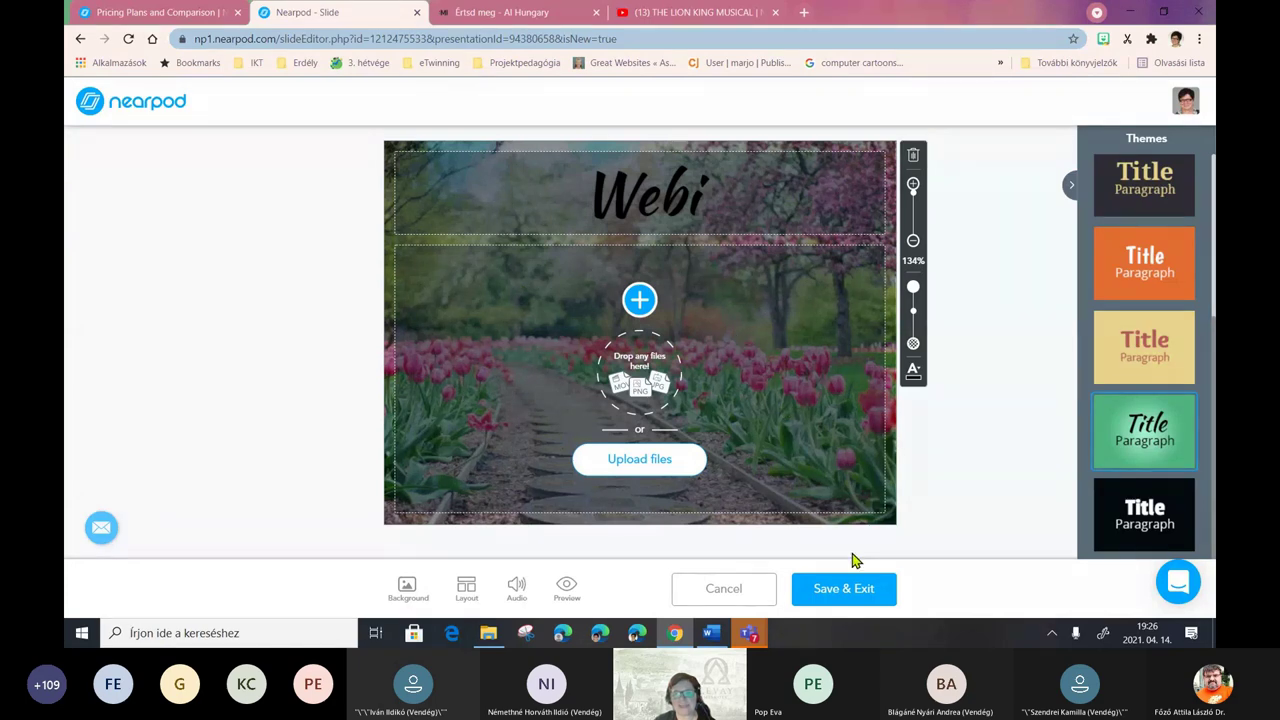
- Save the slide with the new theme applied to the lesson, and move it ahead of the Lion King video
left_click(865, 595)
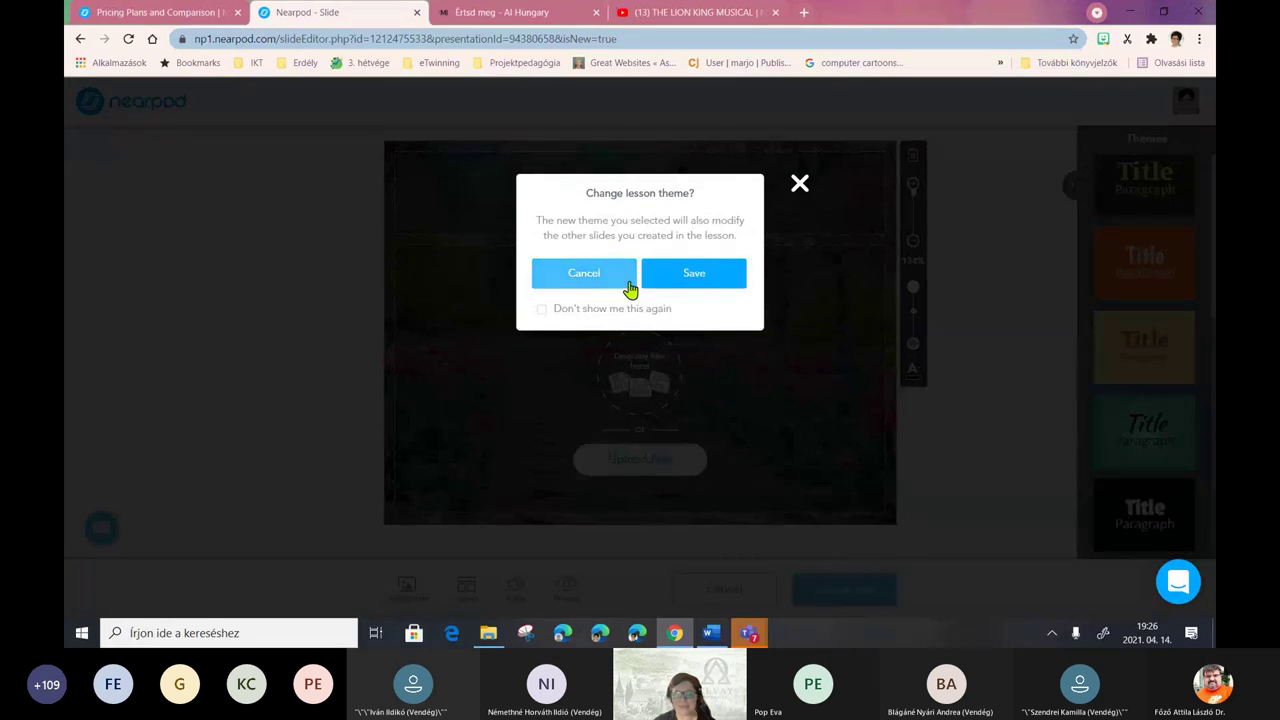
left_click(695, 273)
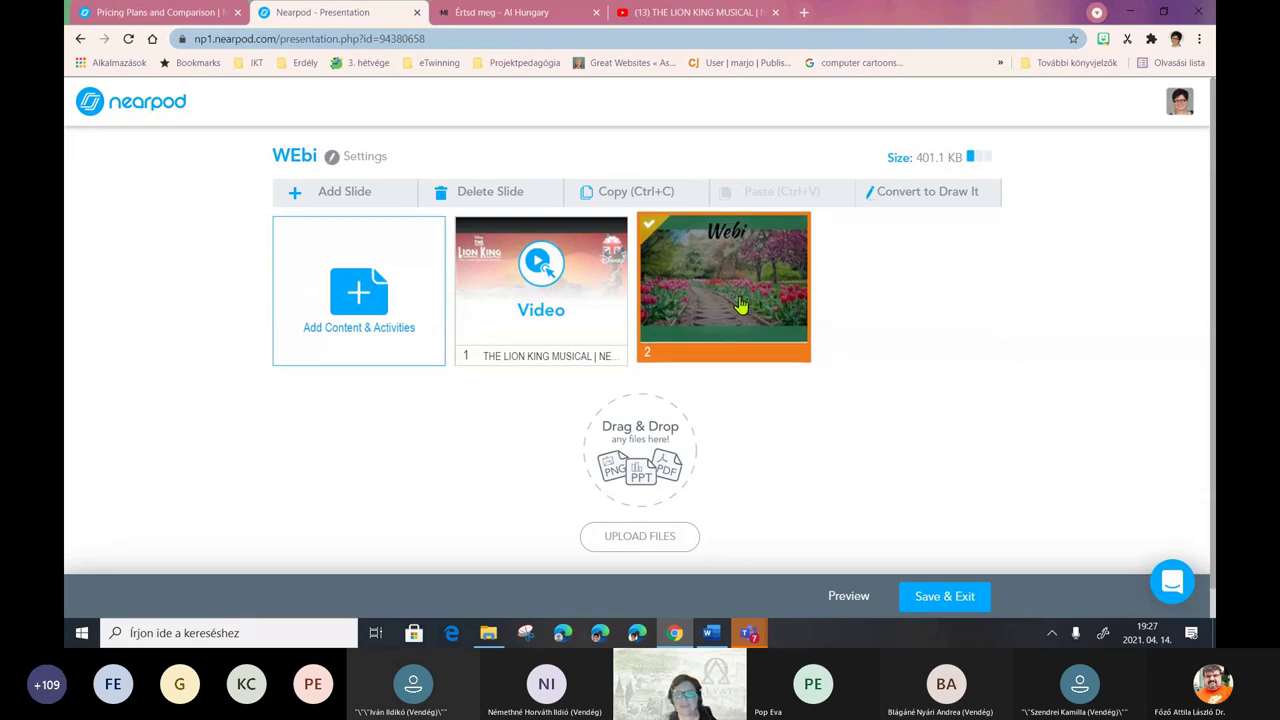
left_click_drag(738, 282, 530, 287)
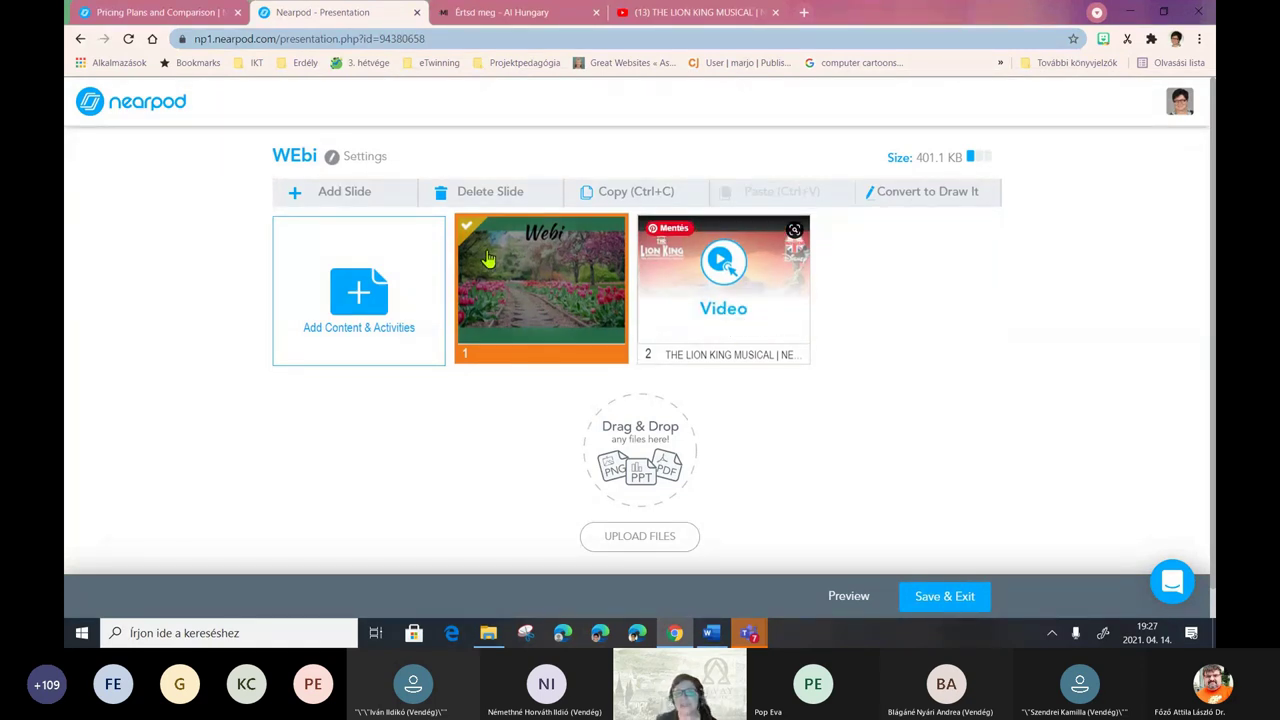
left_click(357, 290)
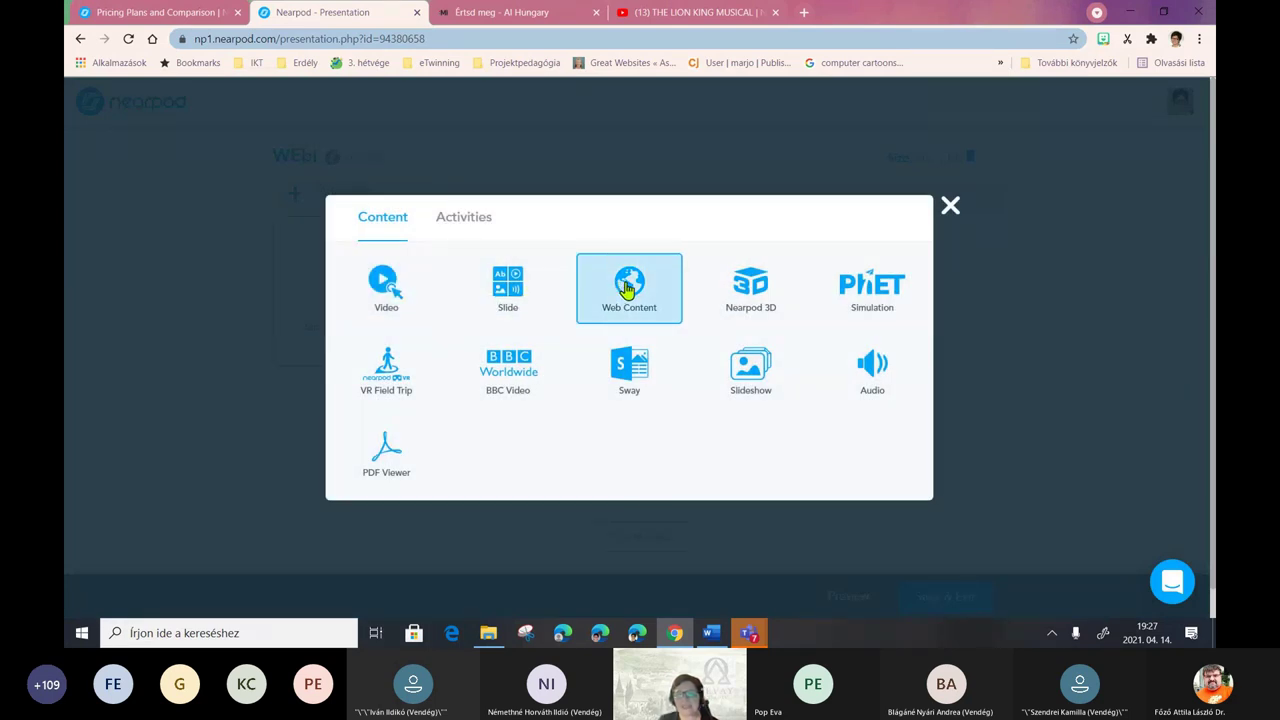
left_click(630, 289)
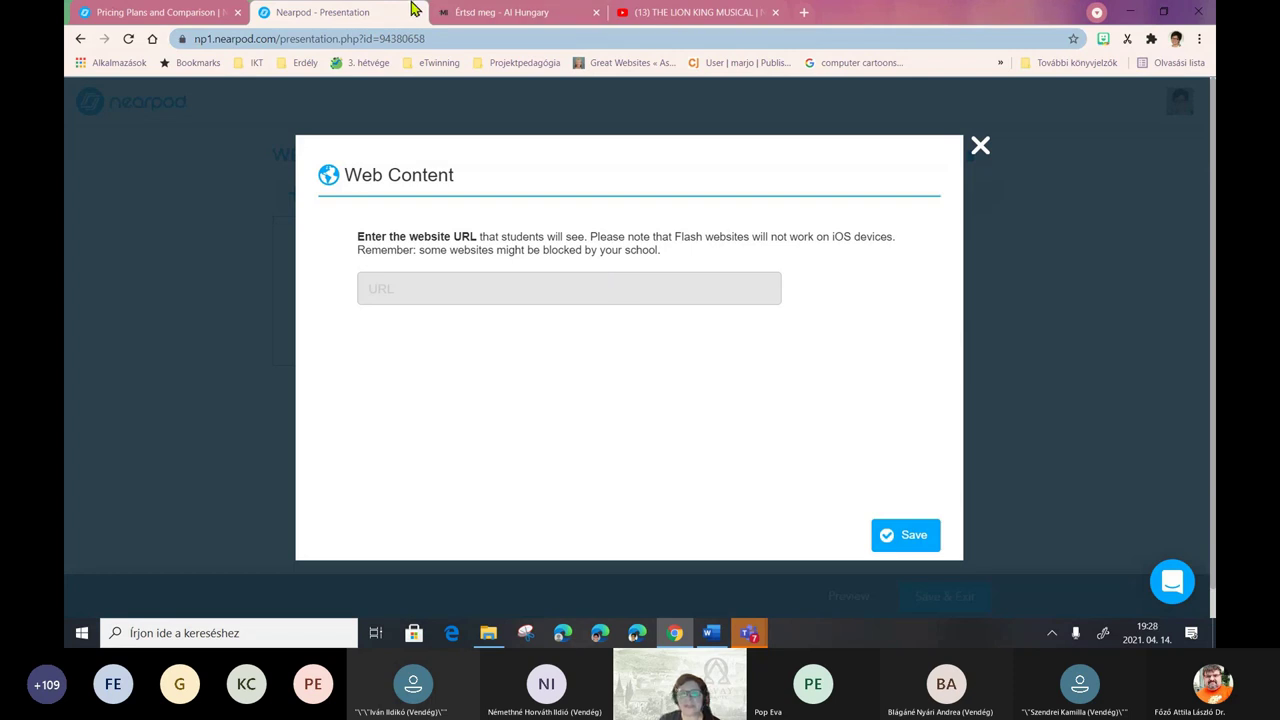
left_click(473, 18)
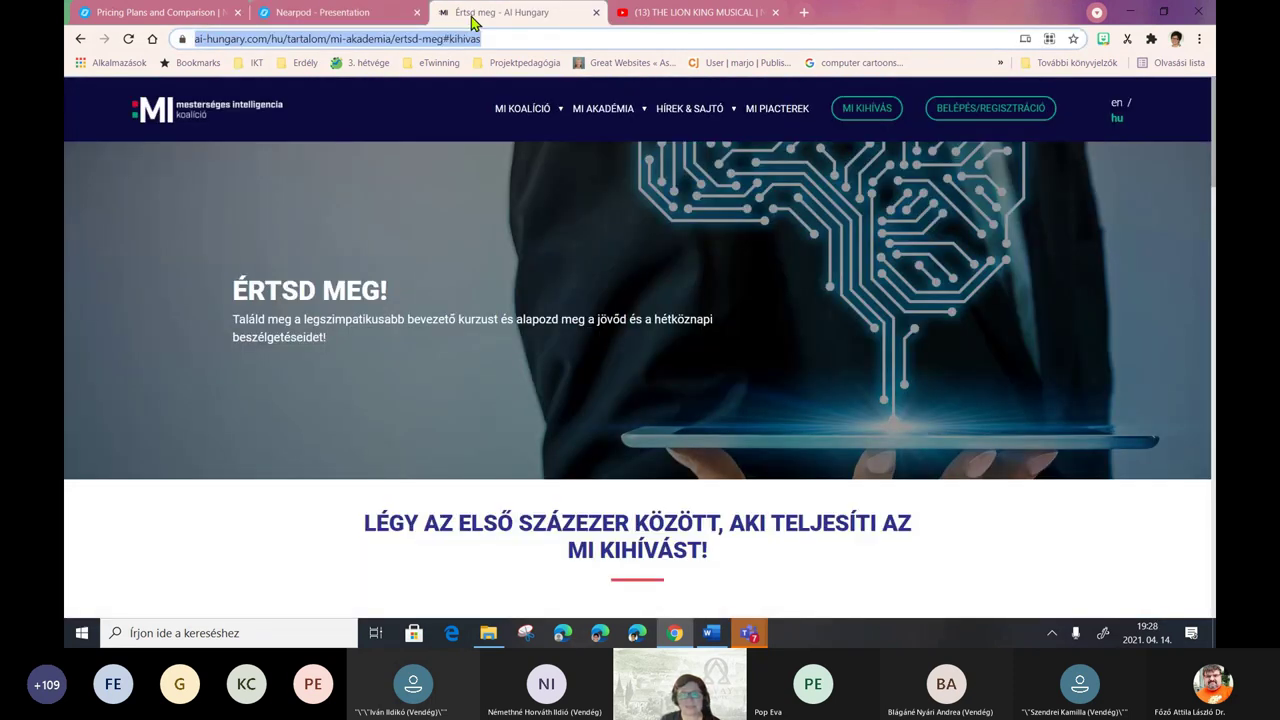
right_click(438, 38)
left_click(480, 142)
left_click(342, 14)
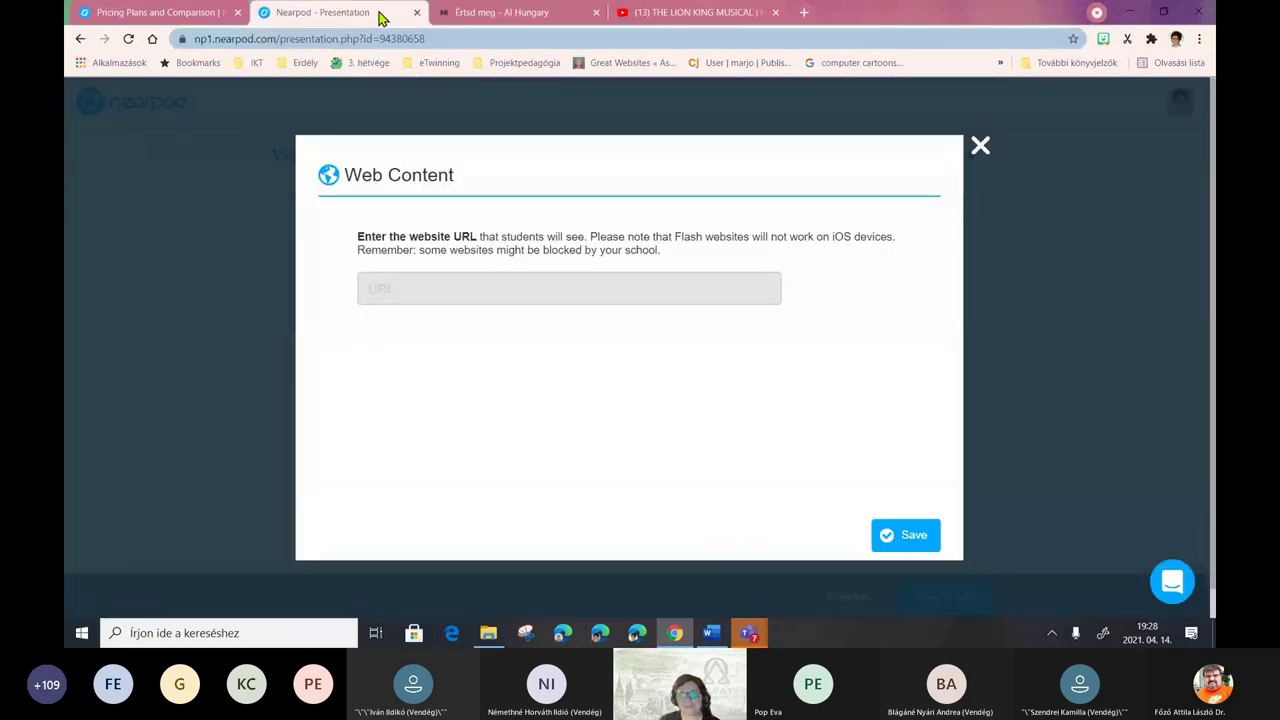
right_click(572, 289)
left_click(640, 407)
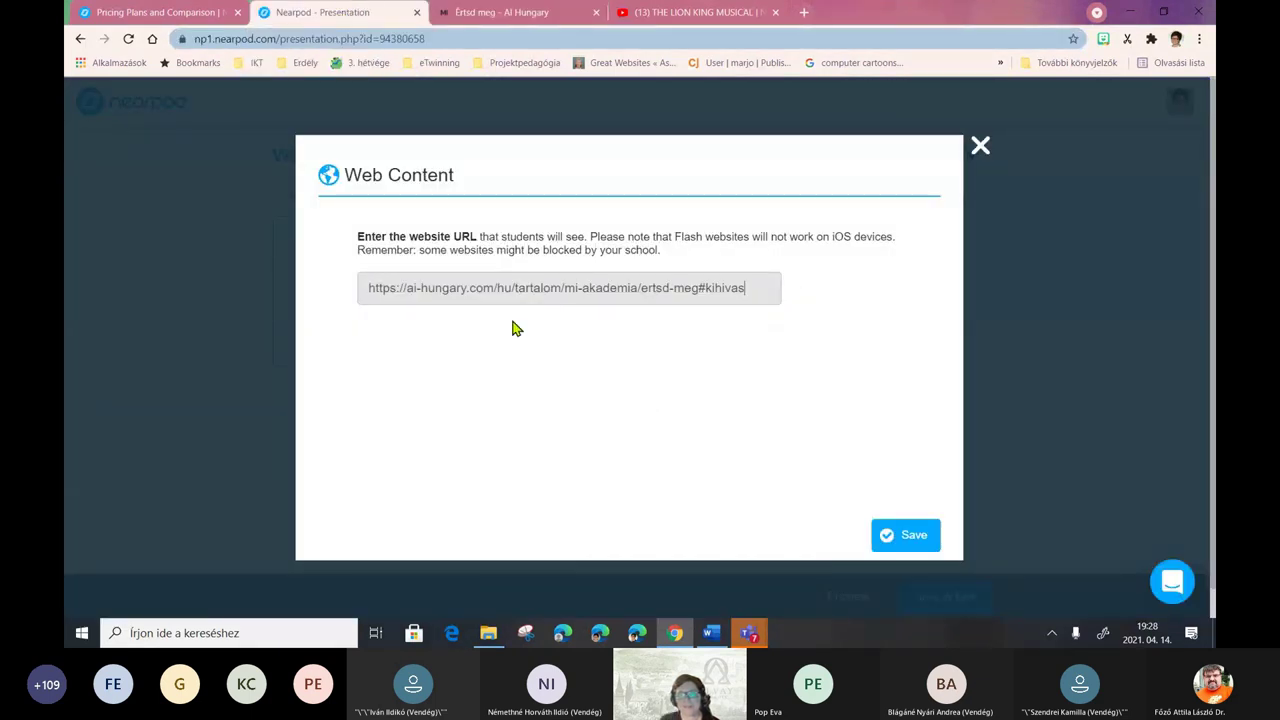
left_click(919, 540)
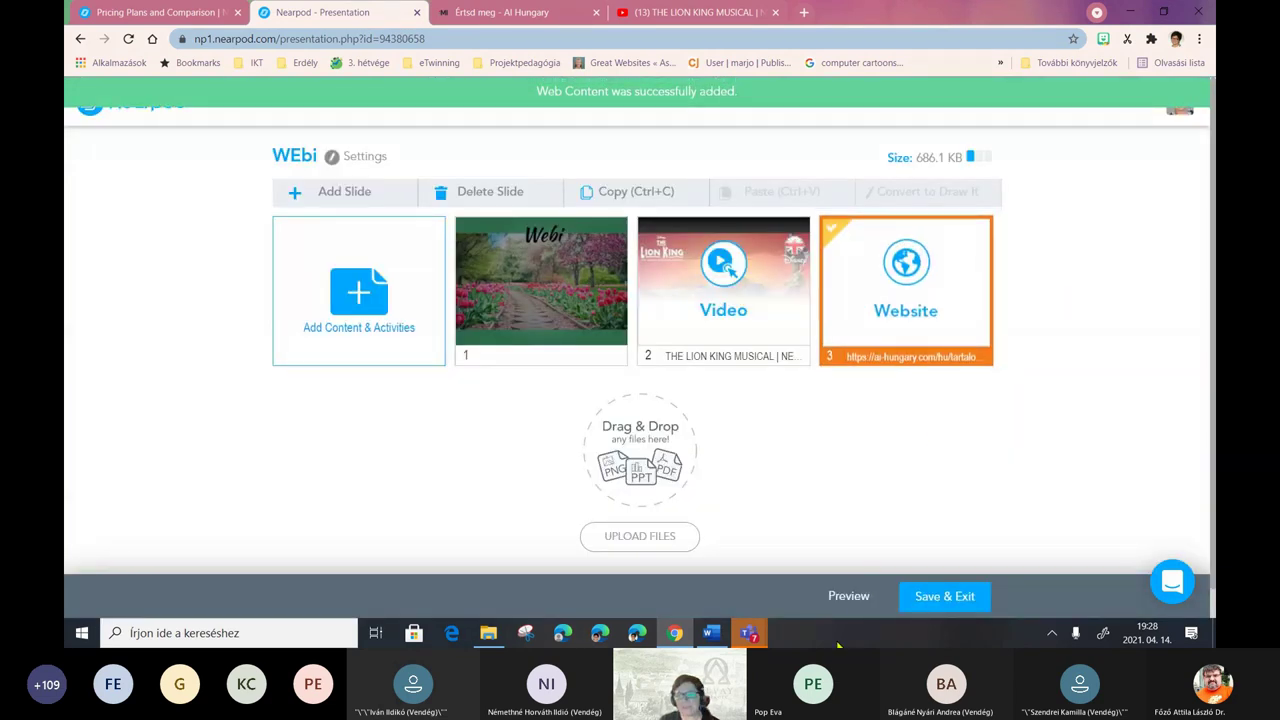
- Preview the website slide as a student, compare it with the open AI Hungary page, and close the preview
left_click(858, 596)
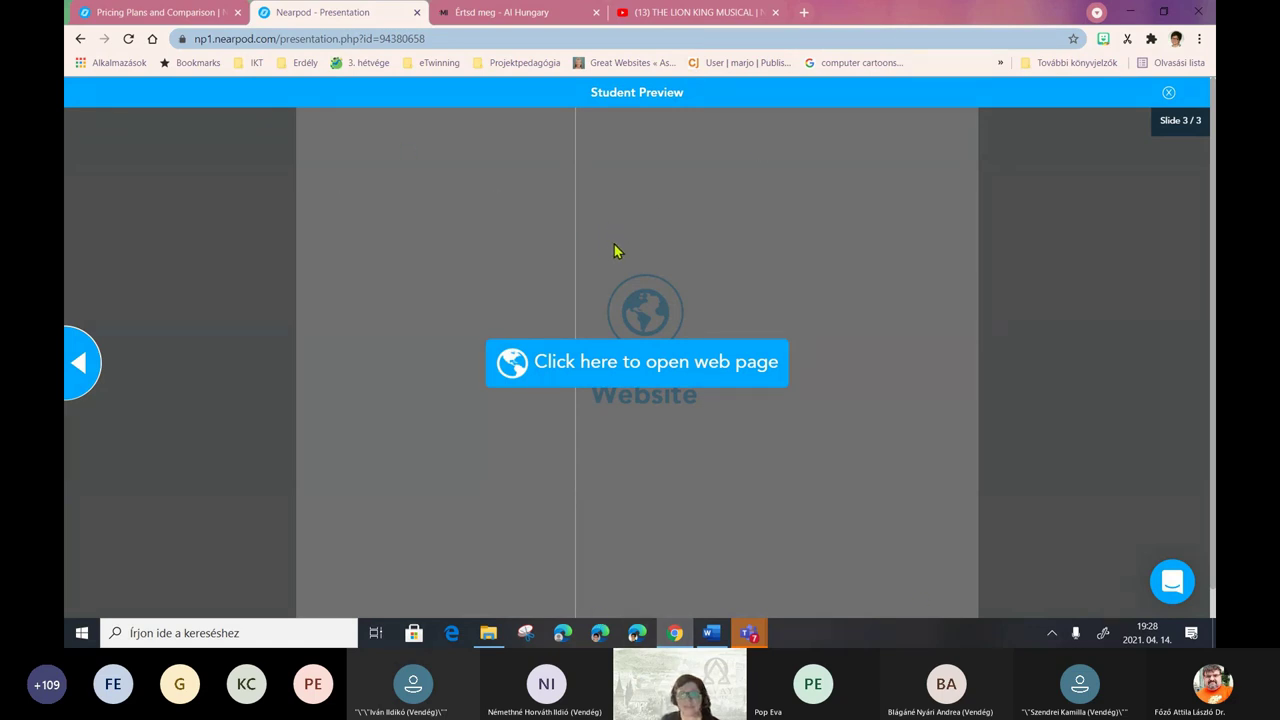
left_click(489, 12)
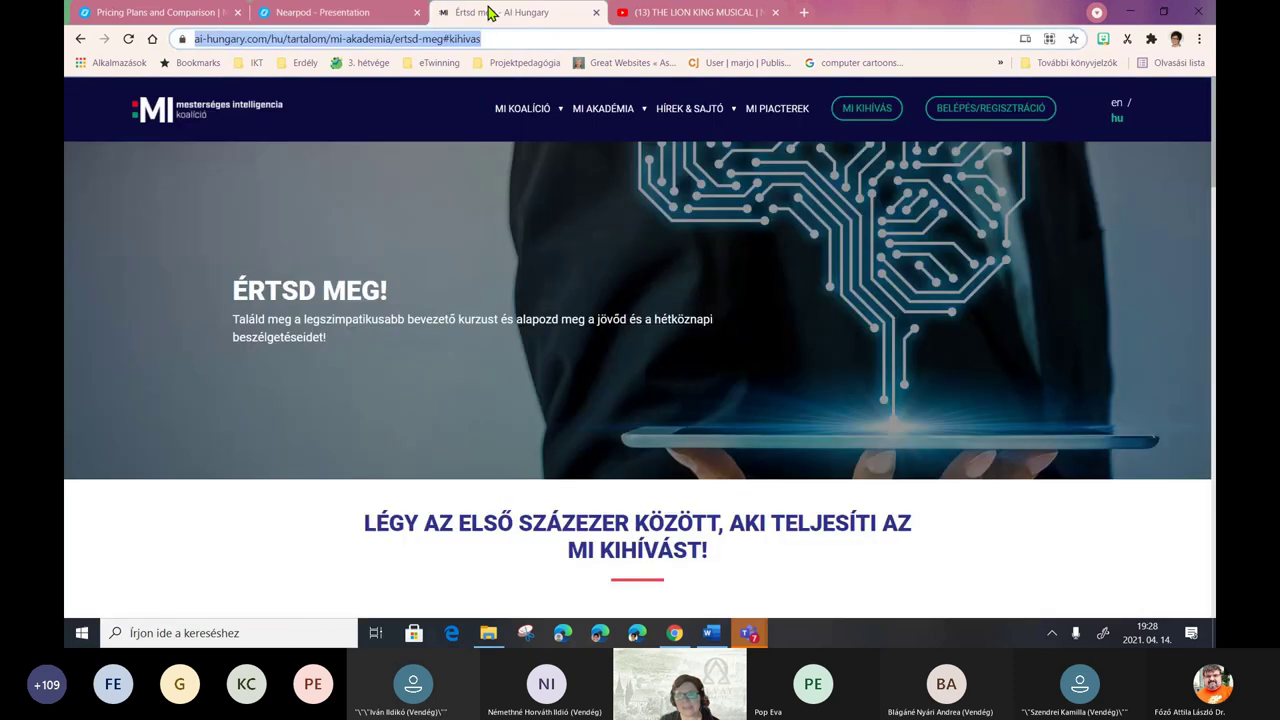
left_click(340, 12)
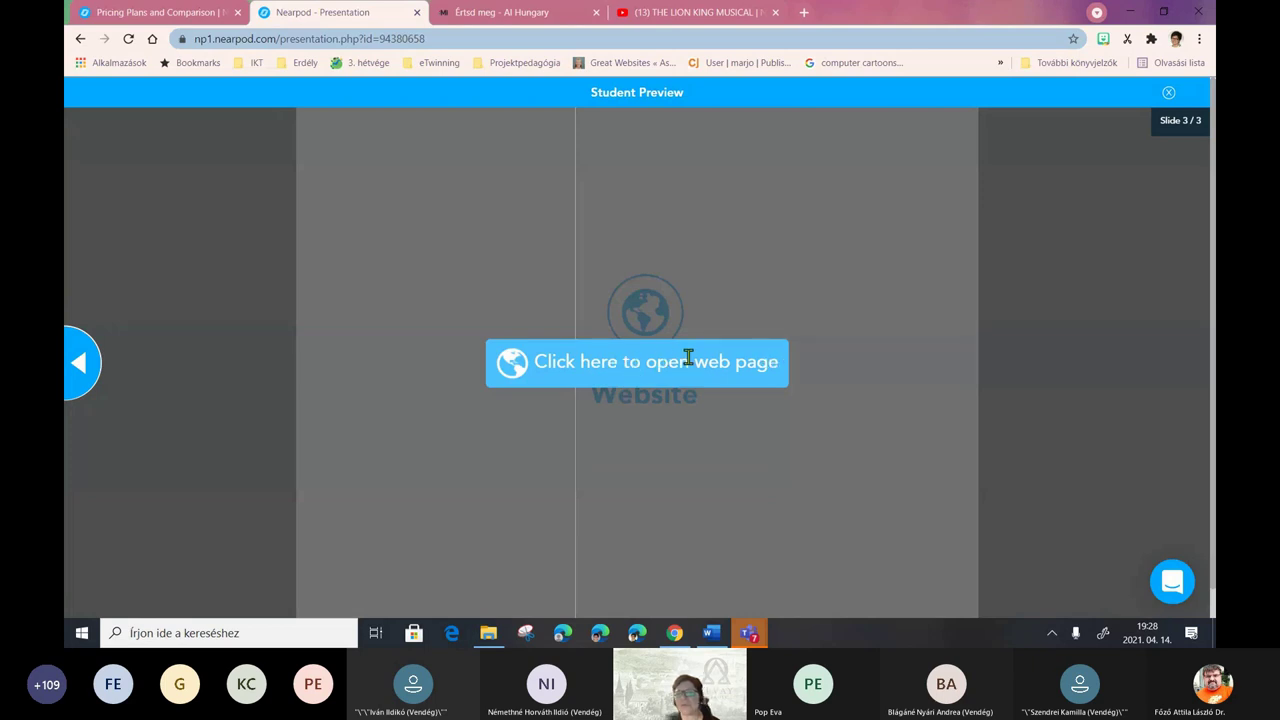
left_click(1168, 92)
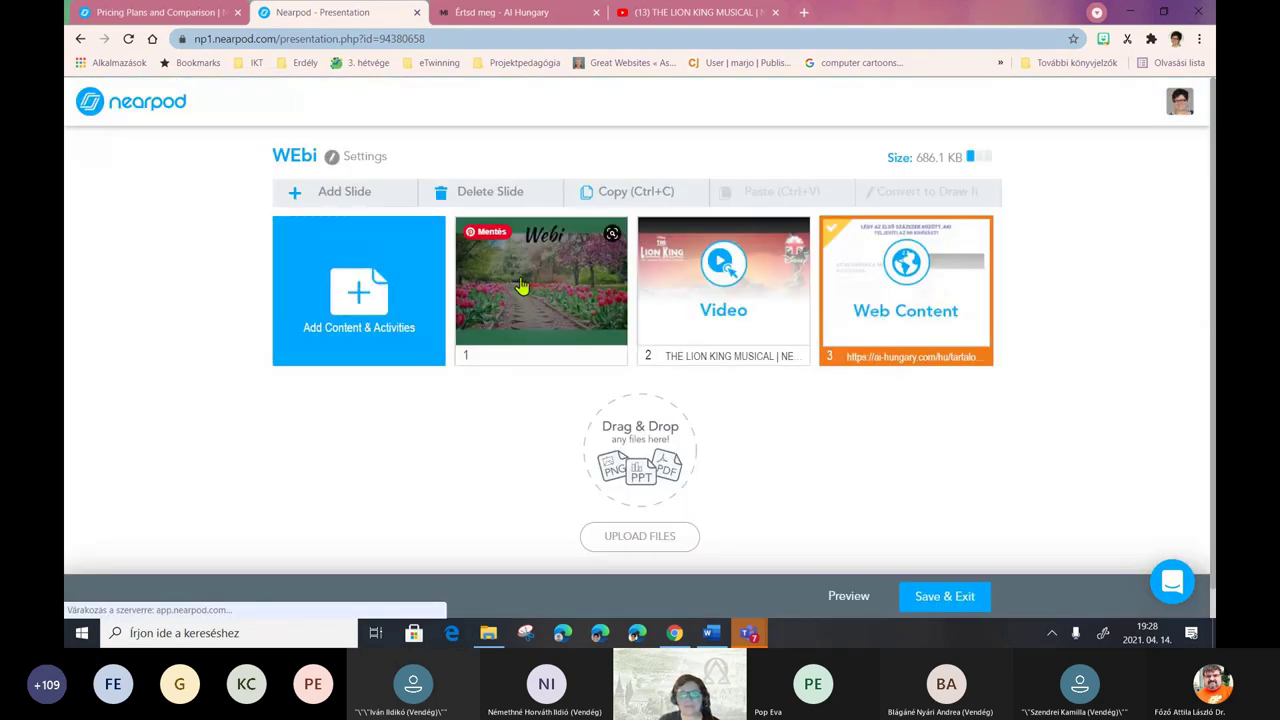
- Add a Nearpod 3D slide with the Earth model from the staff picks
left_click(378, 295)
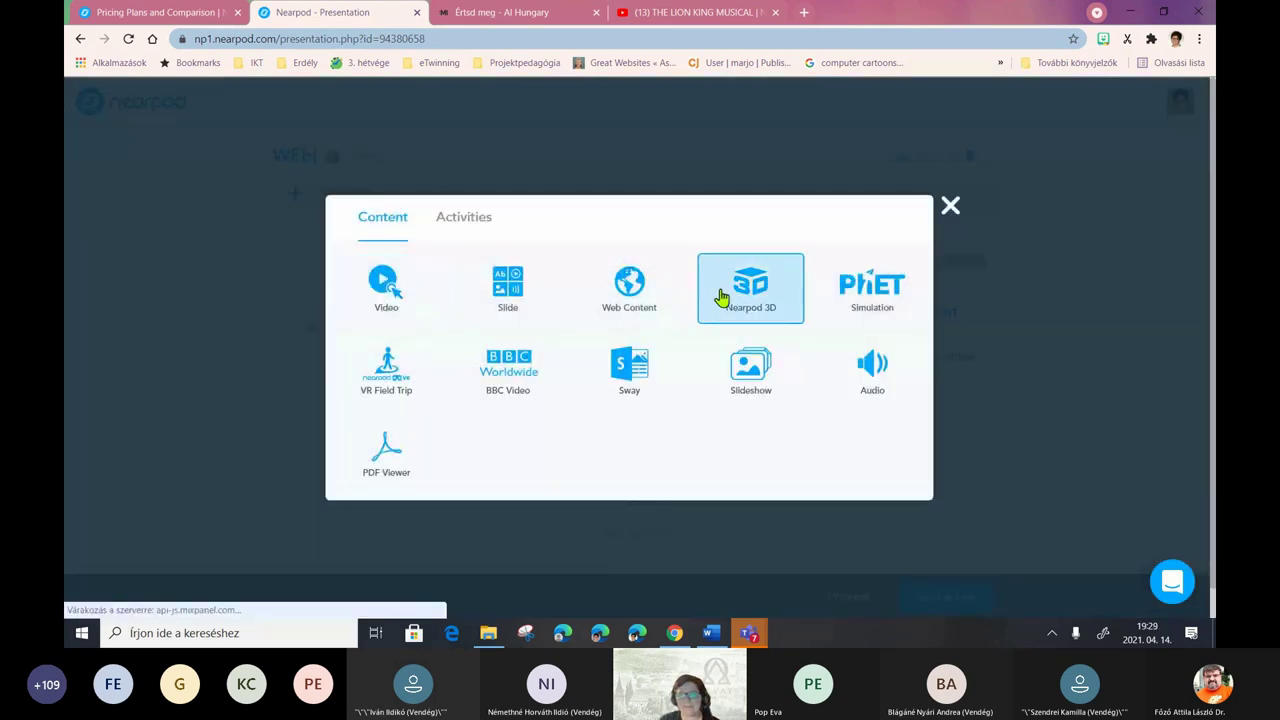
left_click(754, 290)
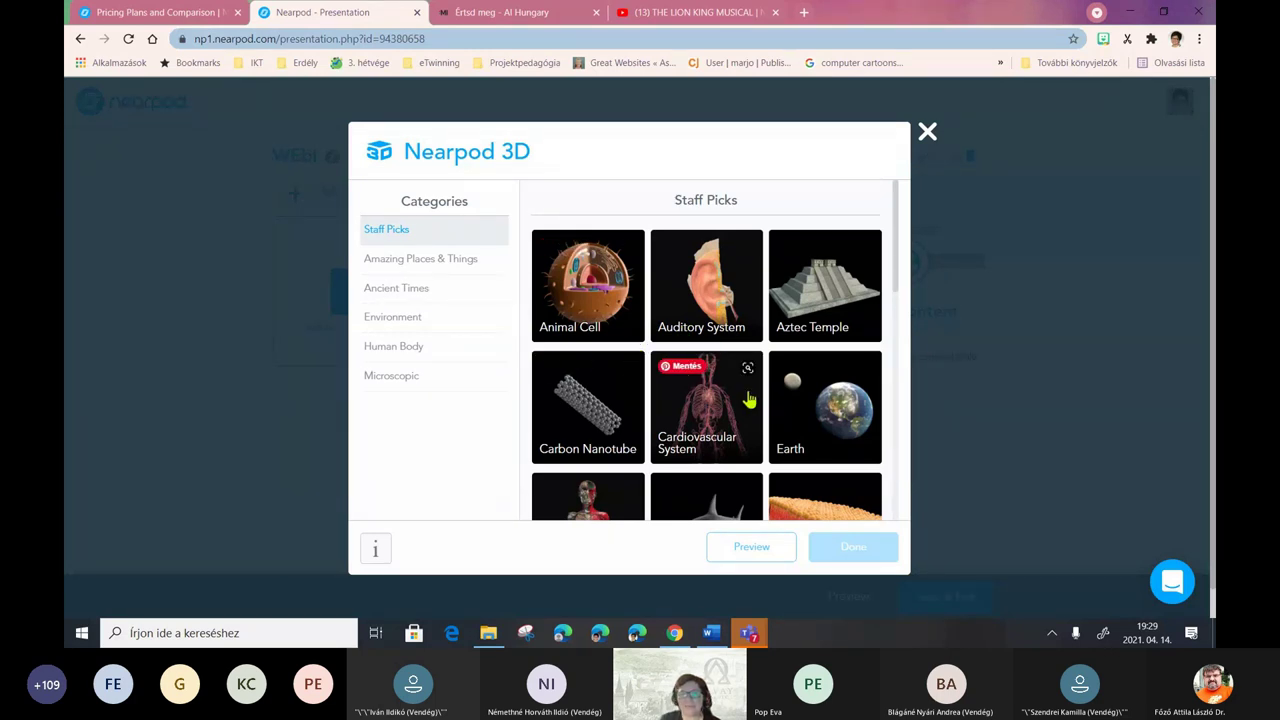
left_click(833, 428)
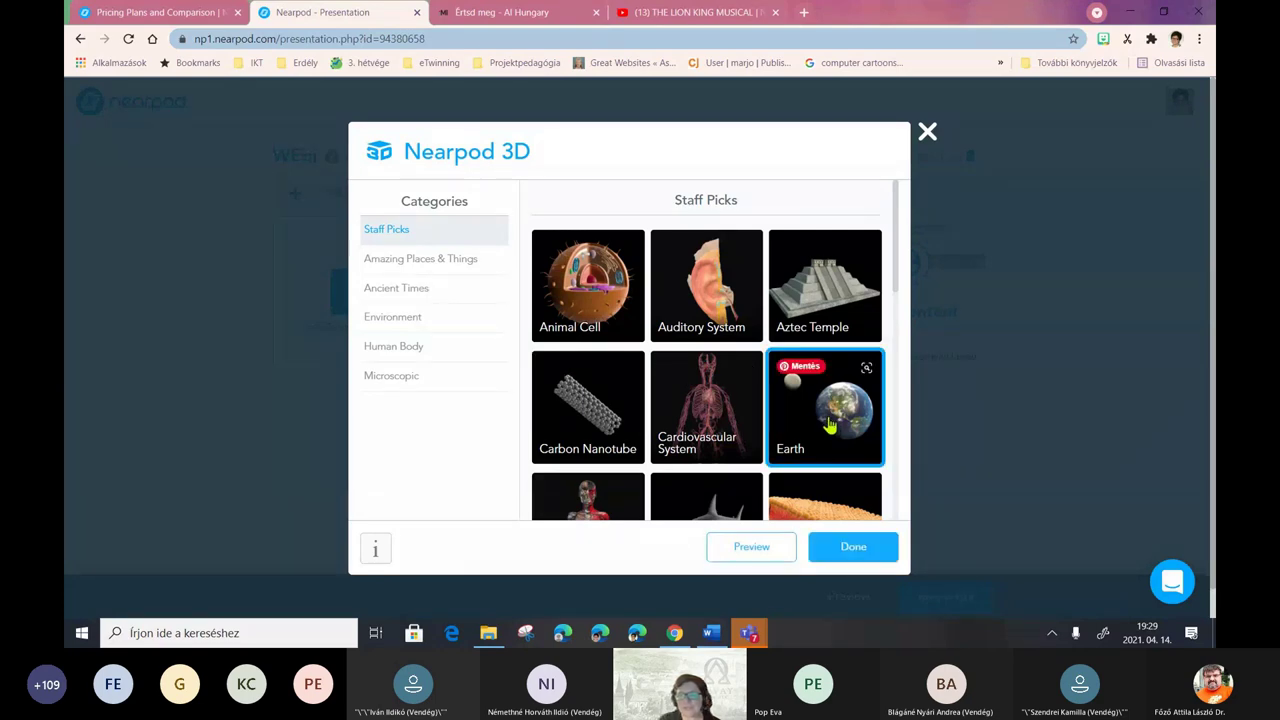
left_click(854, 540)
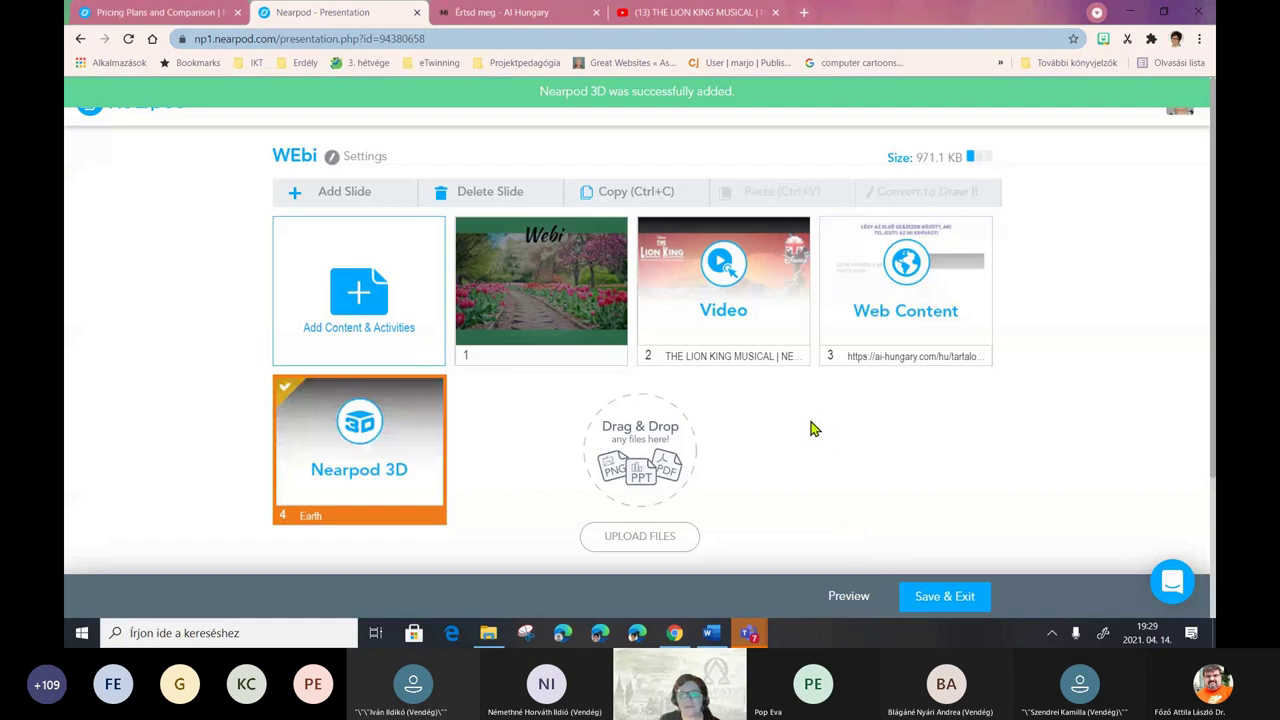
- Preview the 3D Earth slide as a student and close the preview
left_click(860, 597)
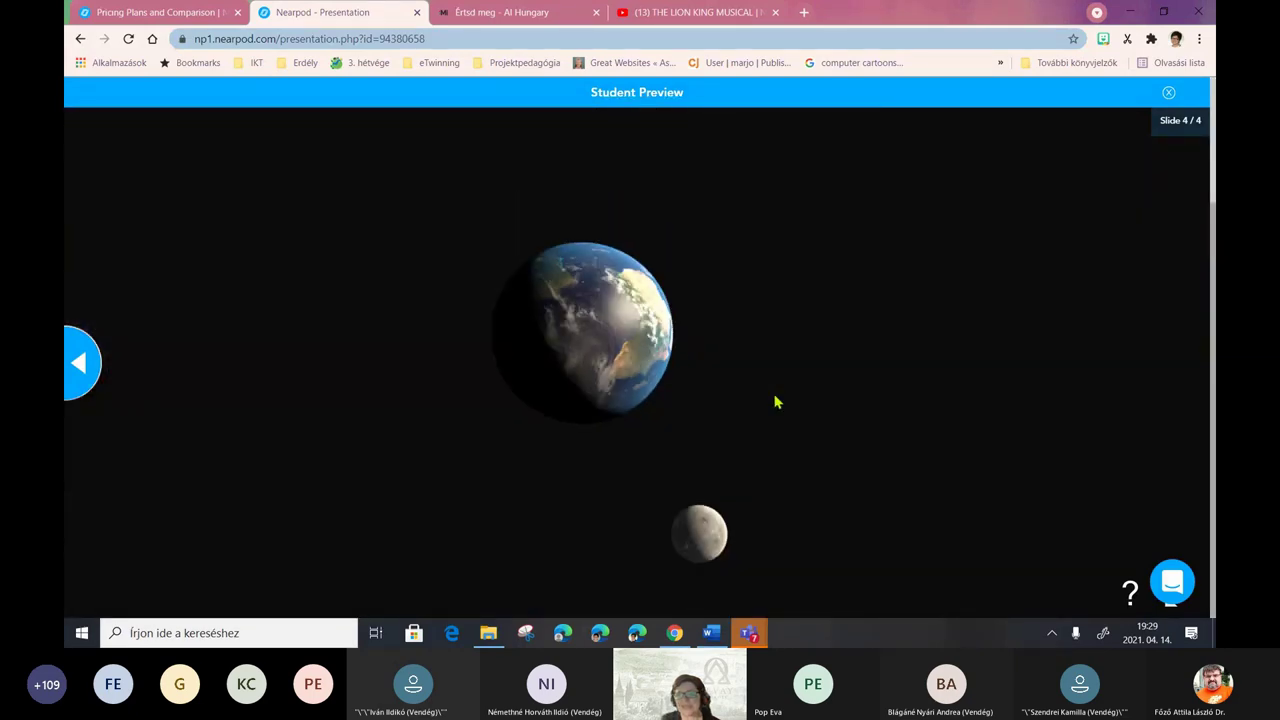
left_click(1168, 92)
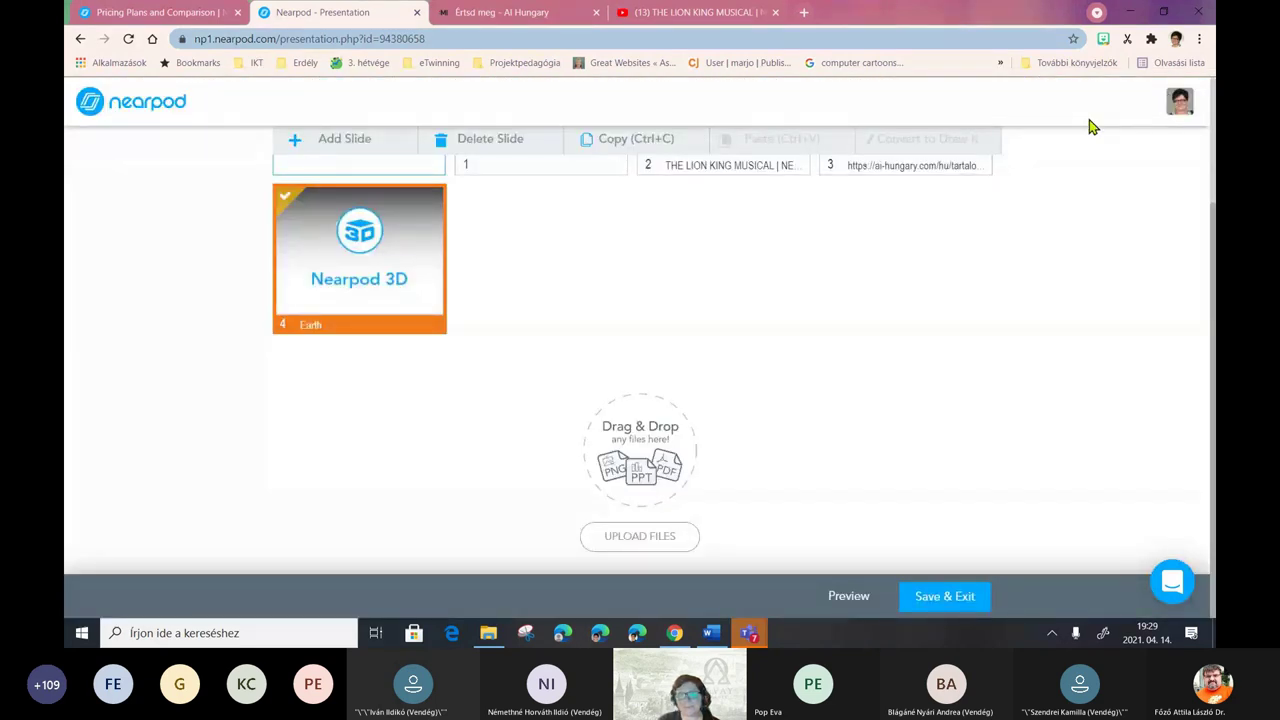
scroll(663, 306, "up", 3)
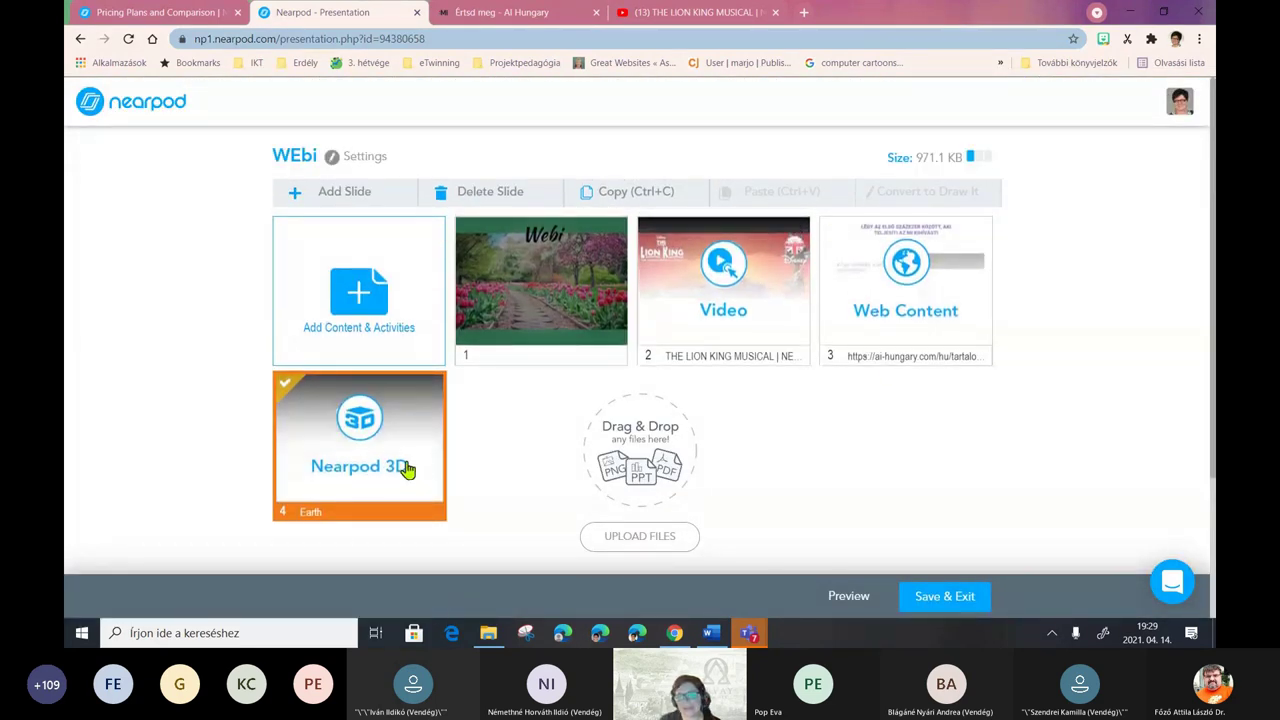
- Look at the PhET simulations offered as lesson content, and close the library without adding one
left_click(362, 291)
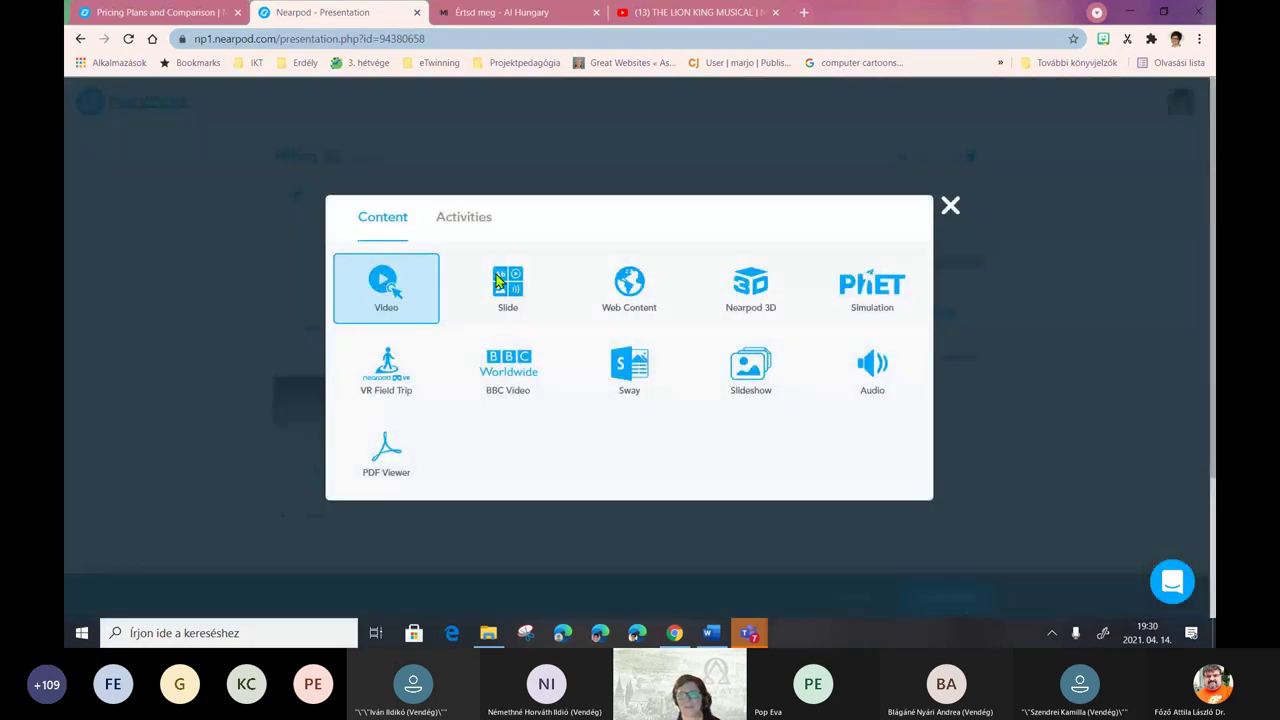
left_click(870, 289)
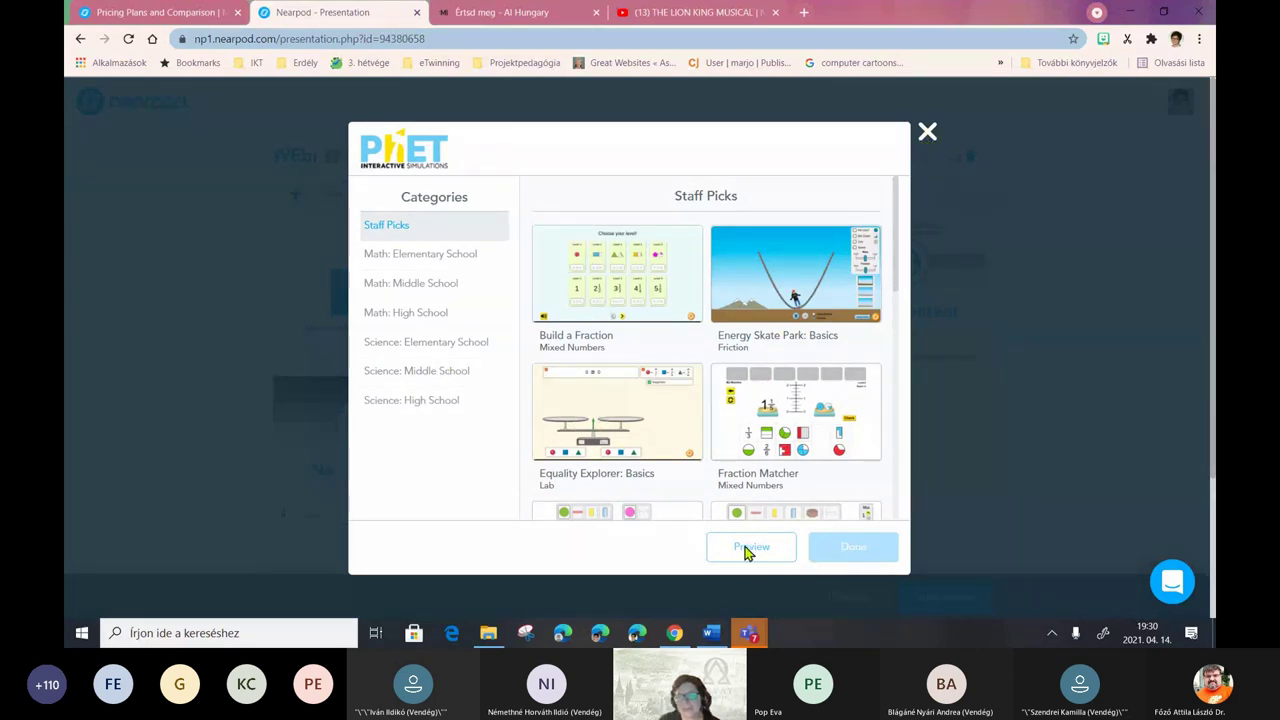
left_click(927, 134)
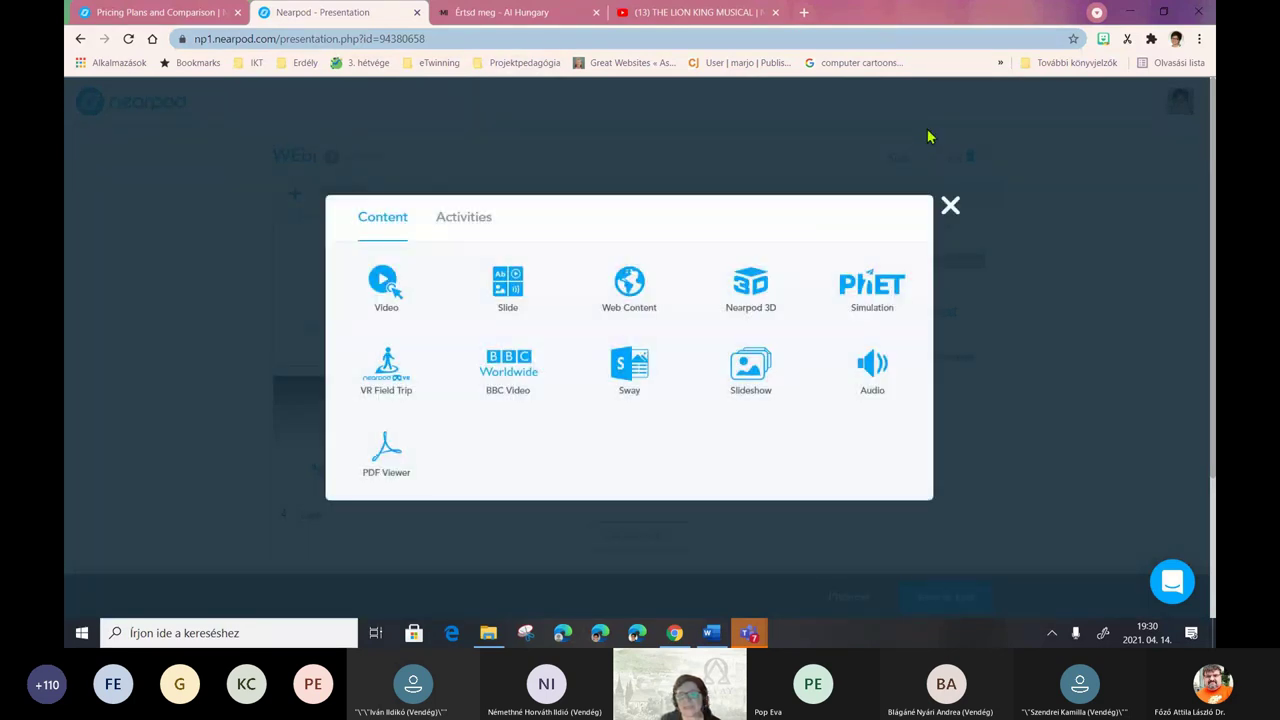
- Add a VR Field Trip slide with the Mexico, Yucatan, Chichen Itza - Pyramid of Kukulcan (El Castillo)-02 panorama
left_click(367, 375)
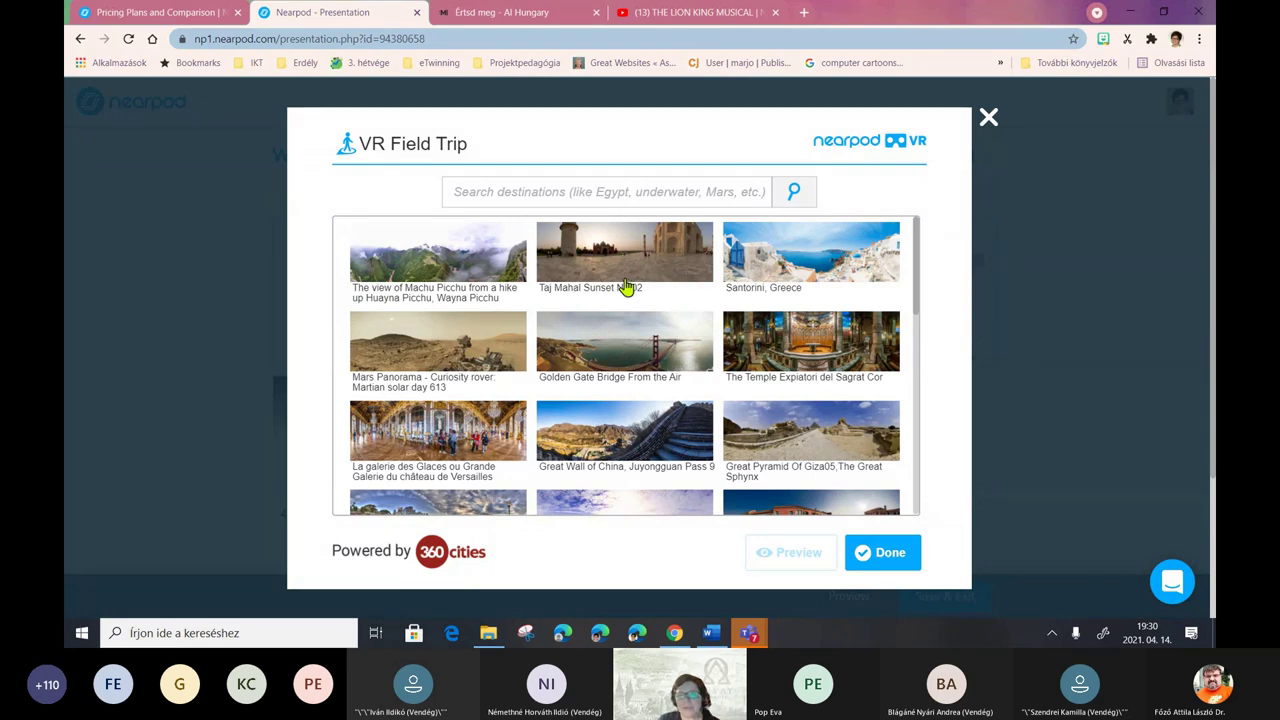
scroll(550, 374, "down", 1)
scroll(600, 378, "down", 3)
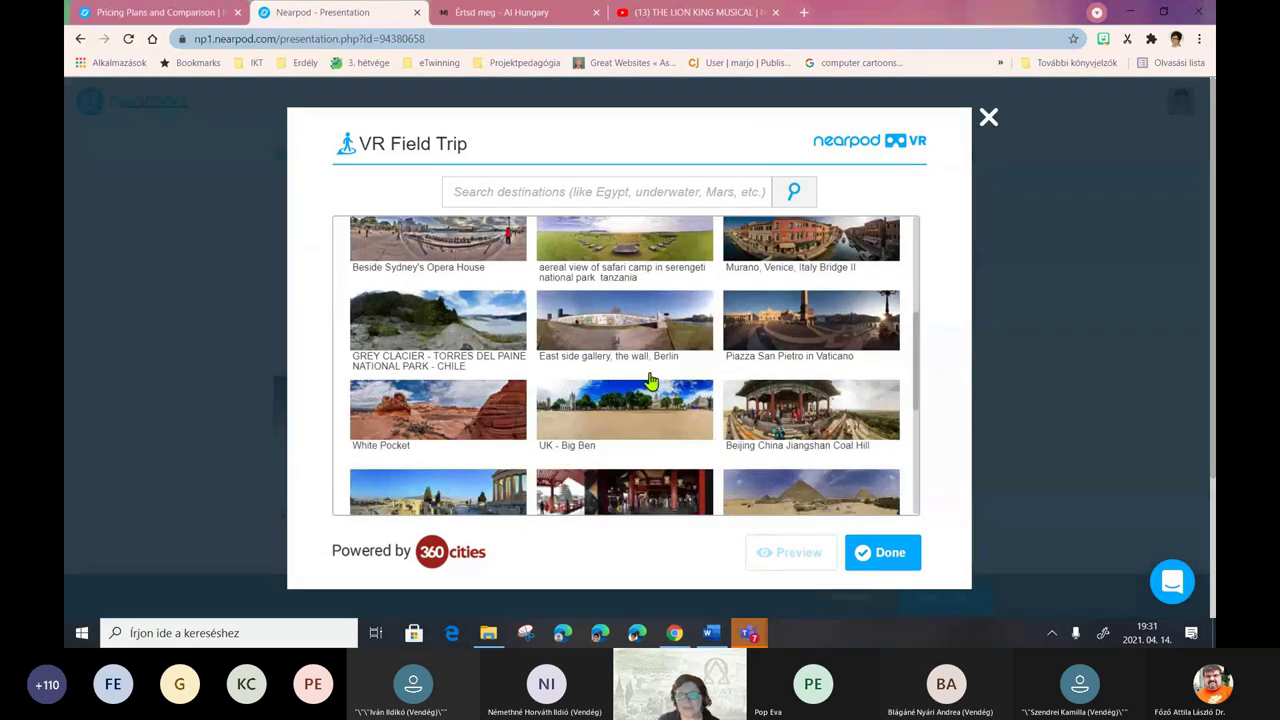
scroll(615, 404, "down", 1)
scroll(615, 404, "down", 1)
scroll(617, 405, "down", 1)
scroll(617, 413, "down", 2)
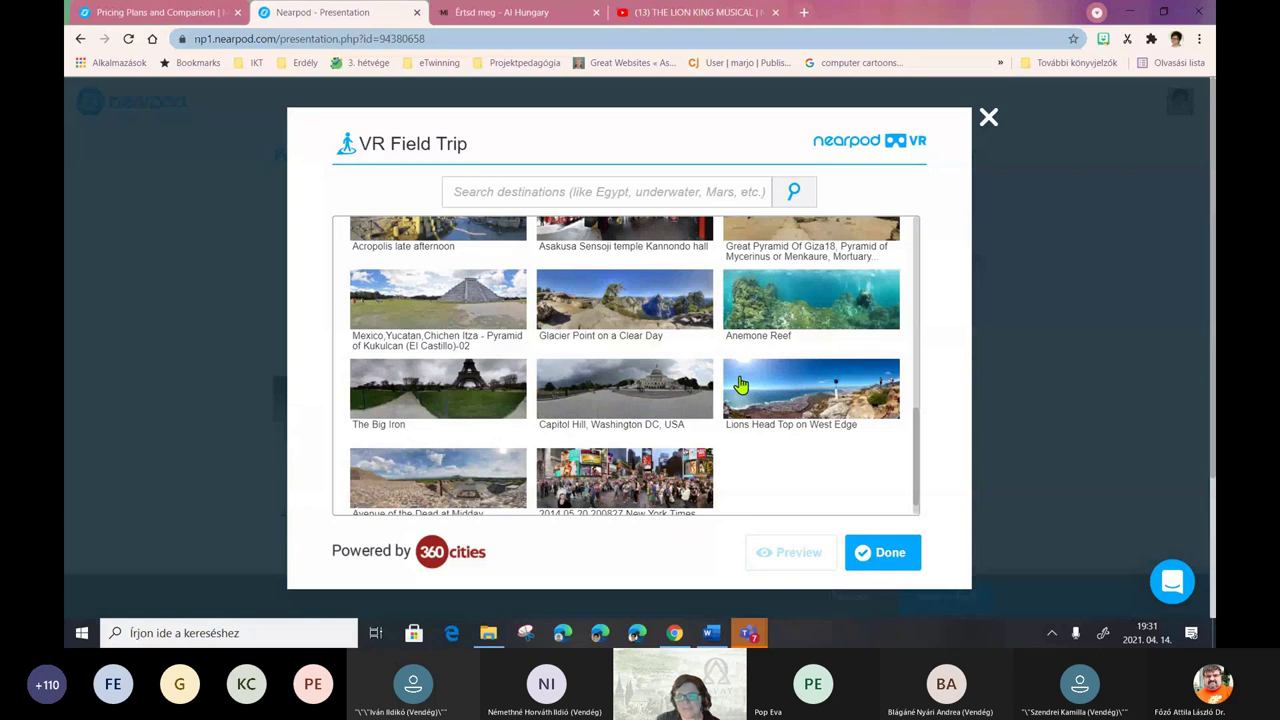
scroll(892, 374, "up", 1)
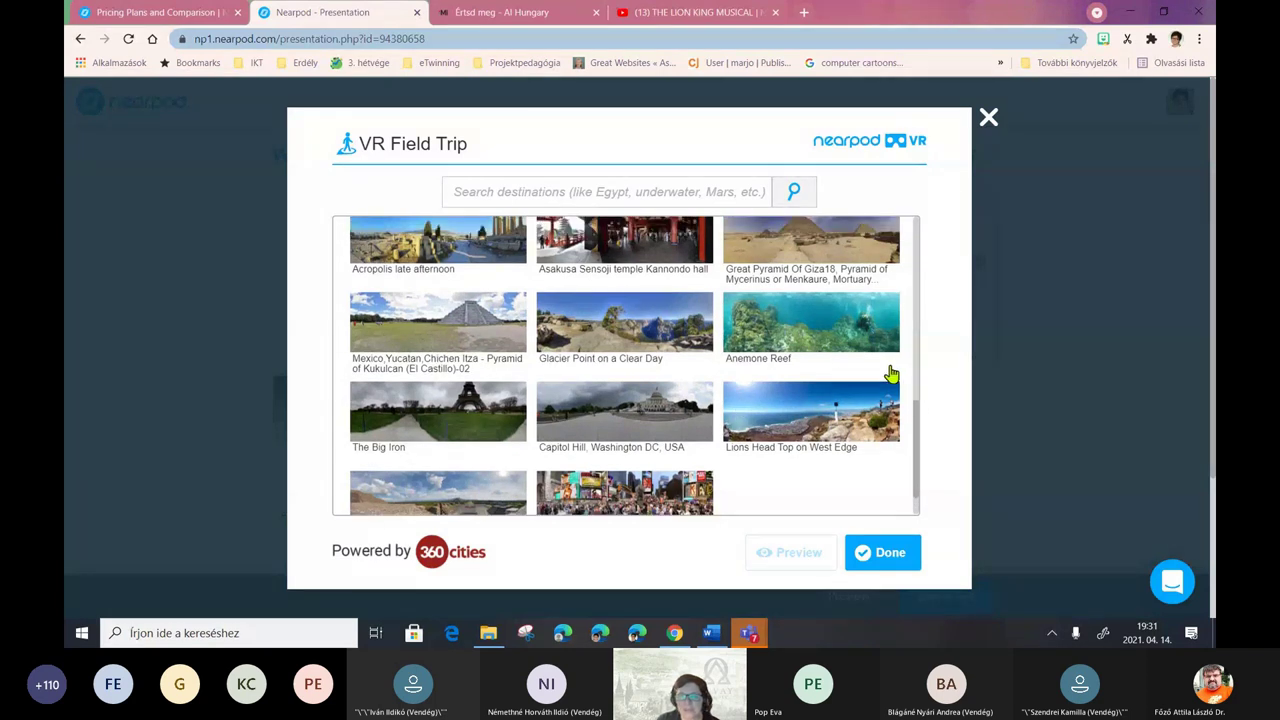
scroll(892, 374, "up", 2)
left_click(440, 368)
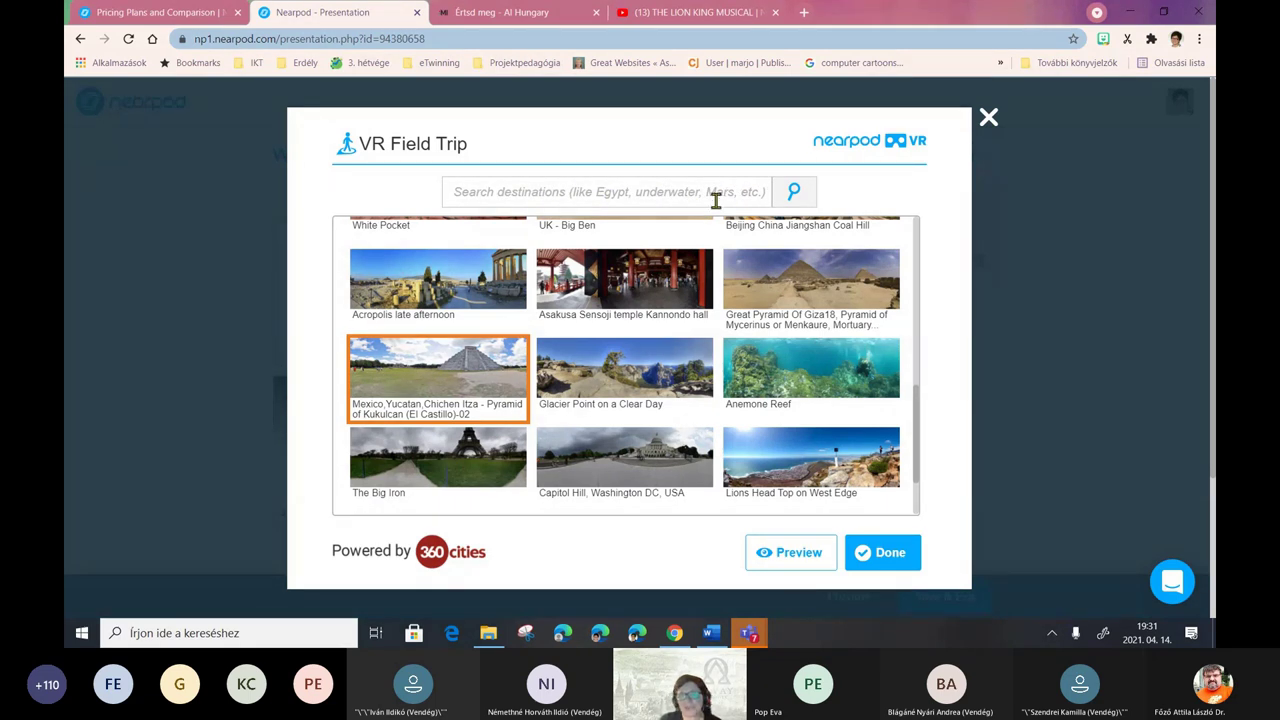
left_click(887, 553)
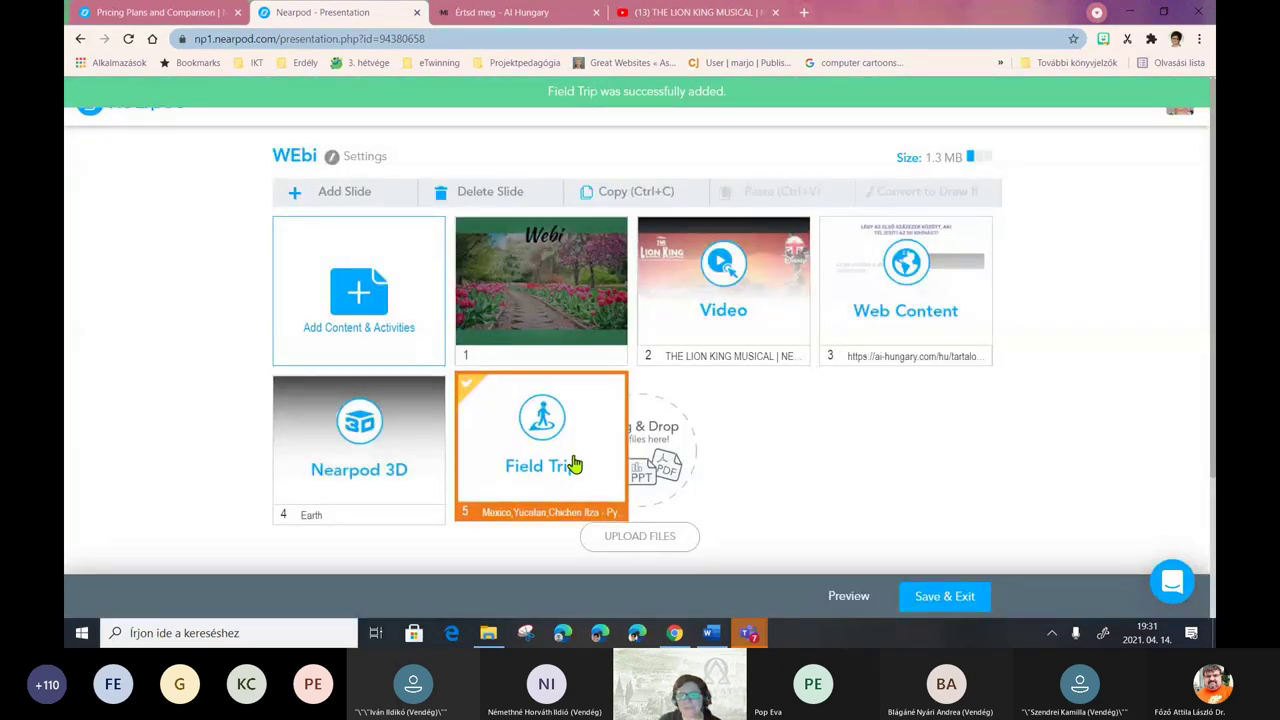
- Preview the field trip slide as a student, look around the pyramid panorama including VR mode, and close the preview
left_click(855, 600)
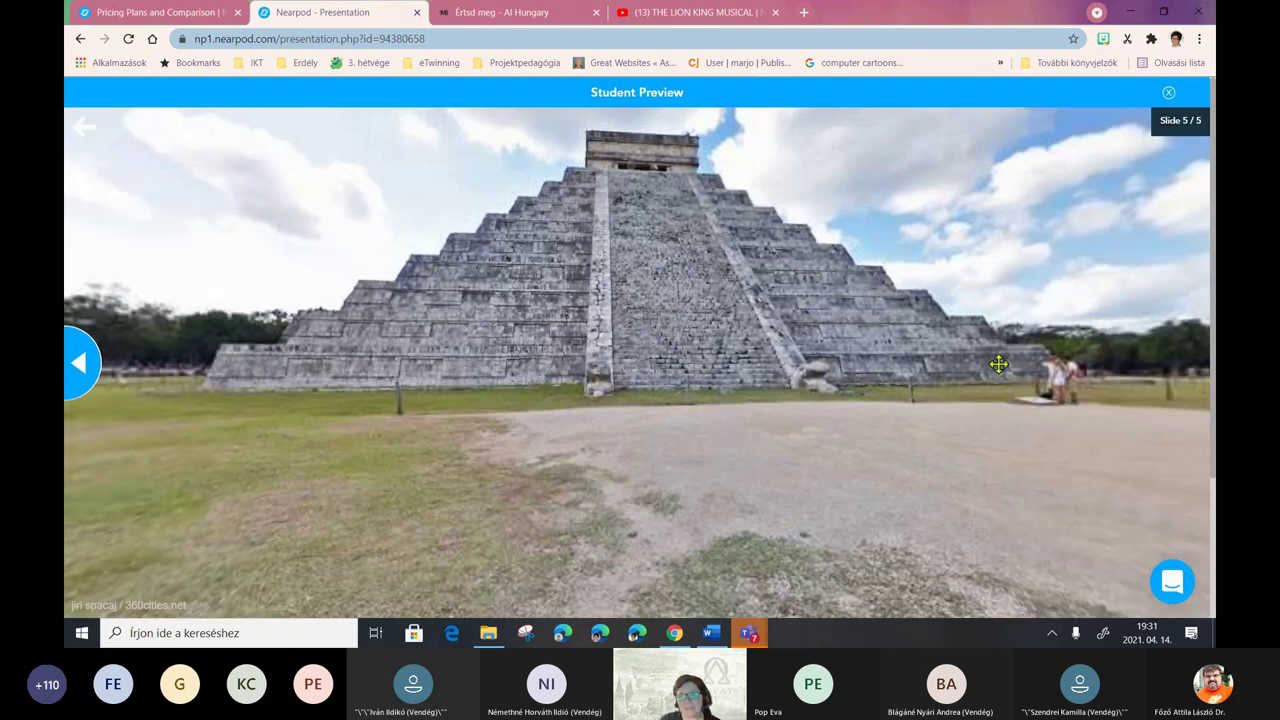
left_click_drag(998, 364, 445, 400)
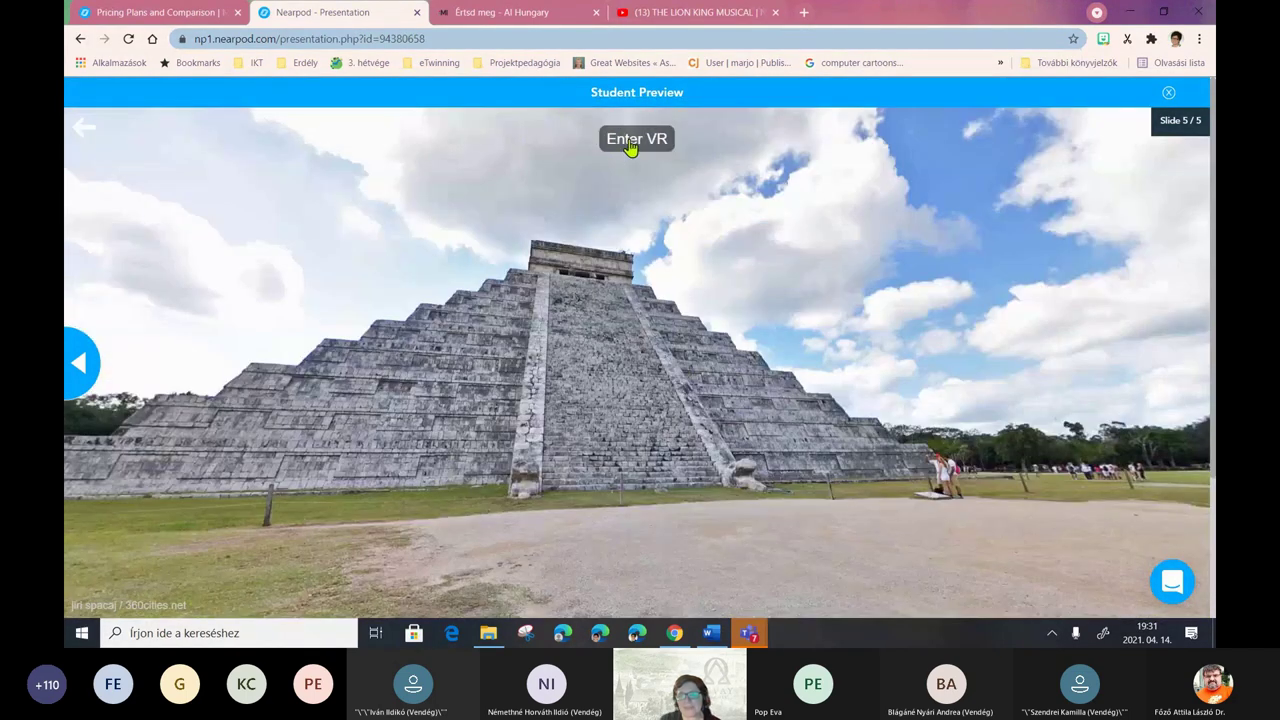
left_click(631, 148)
left_click(636, 142)
left_click(1169, 95)
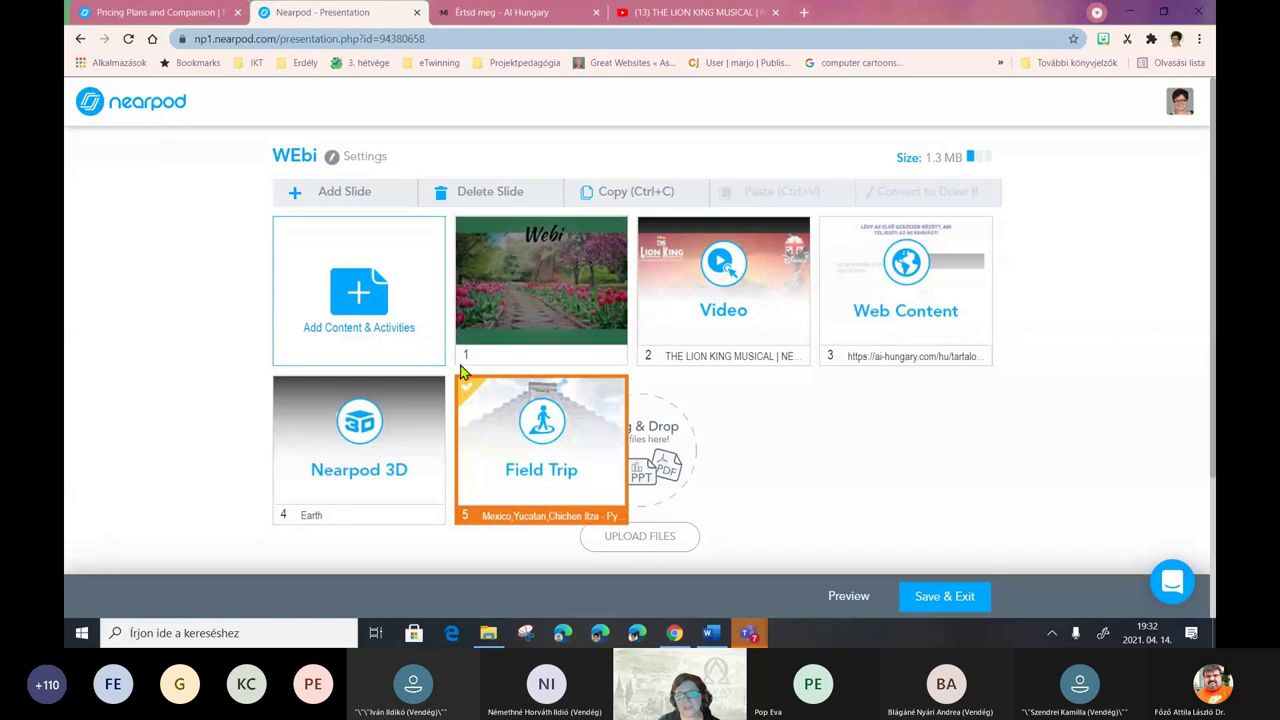
- Browse the BBC Worldwide staff-pick videos offered as lesson content, and close the library without adding one
left_click(346, 308)
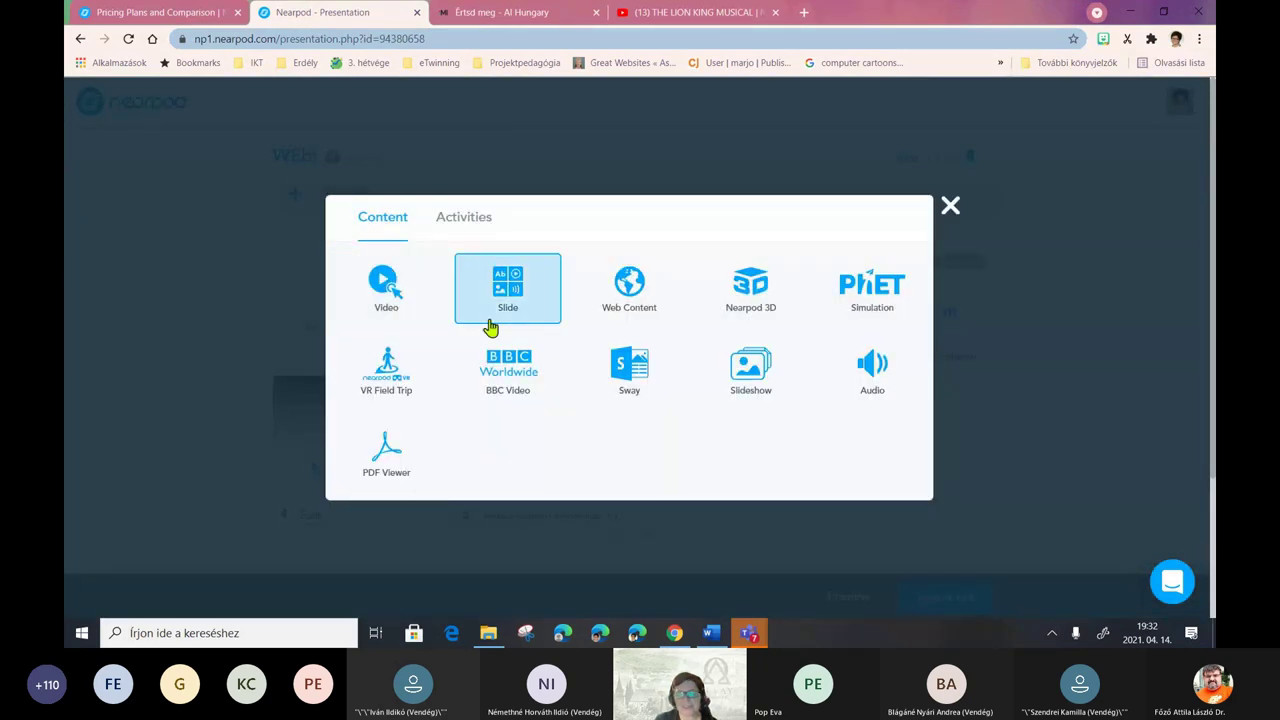
left_click(522, 378)
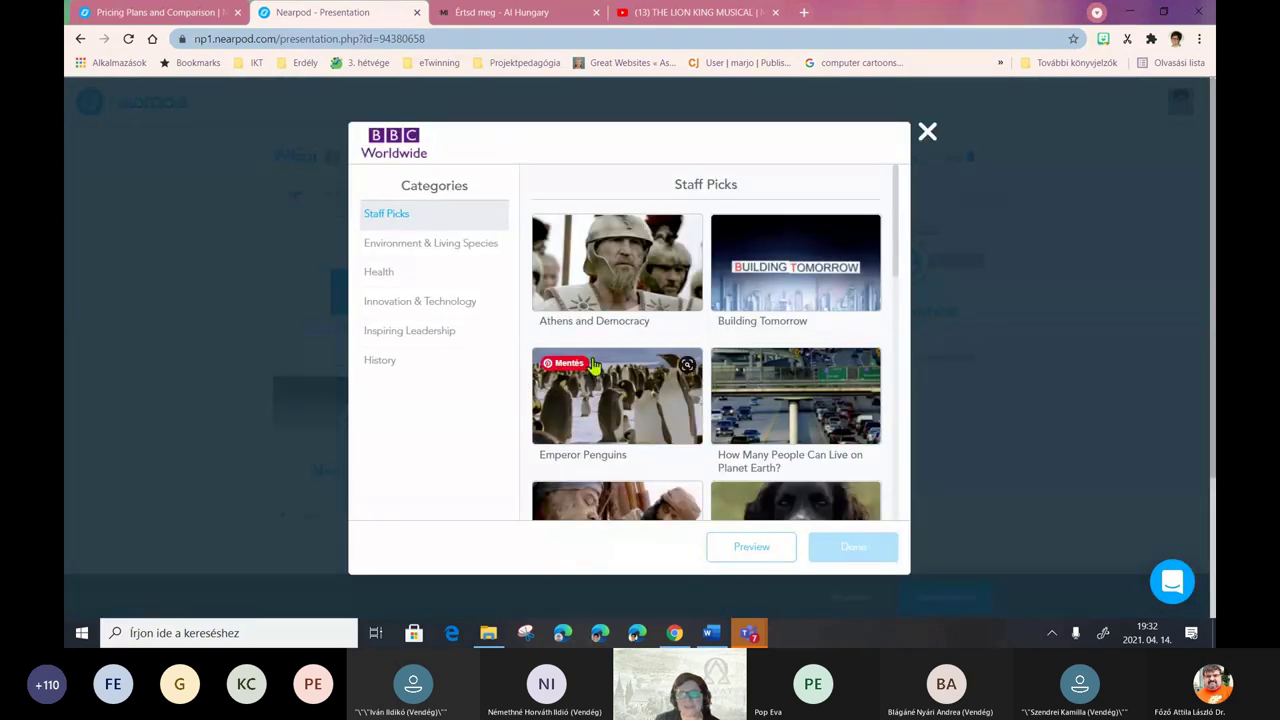
scroll(660, 298, "down", 2)
scroll(670, 297, "down", 5)
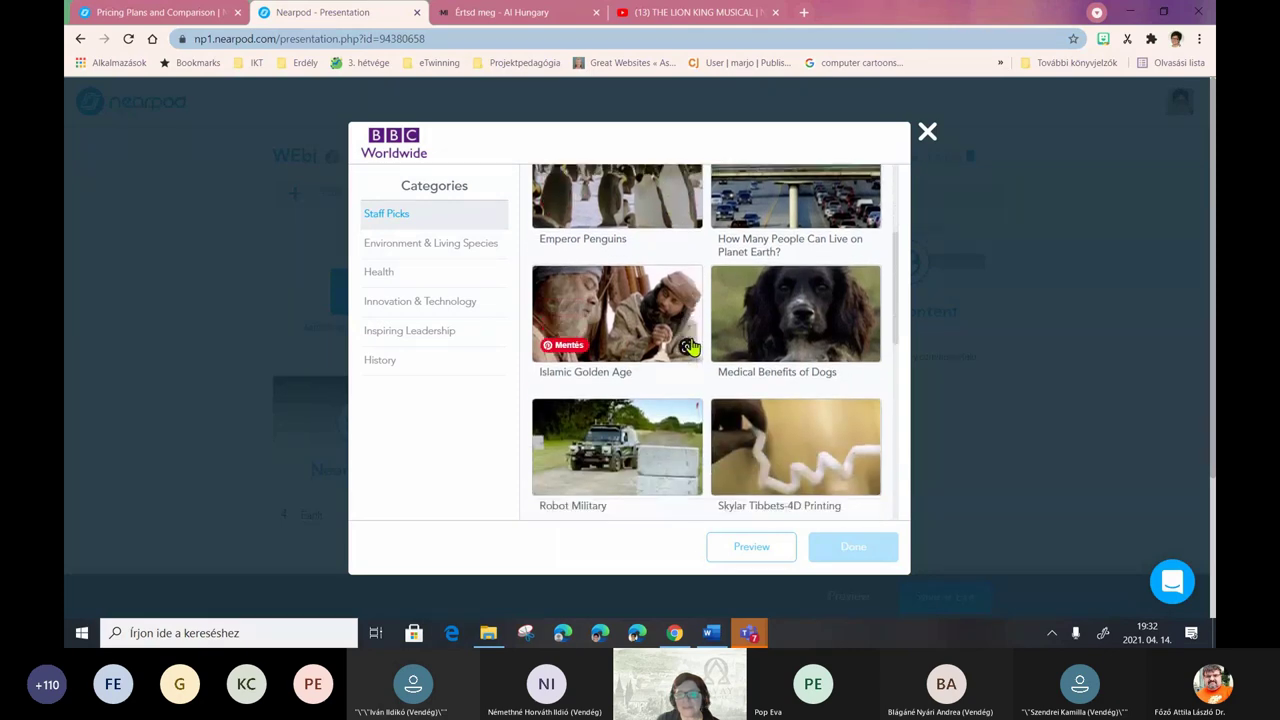
scroll(716, 346, "down", 2)
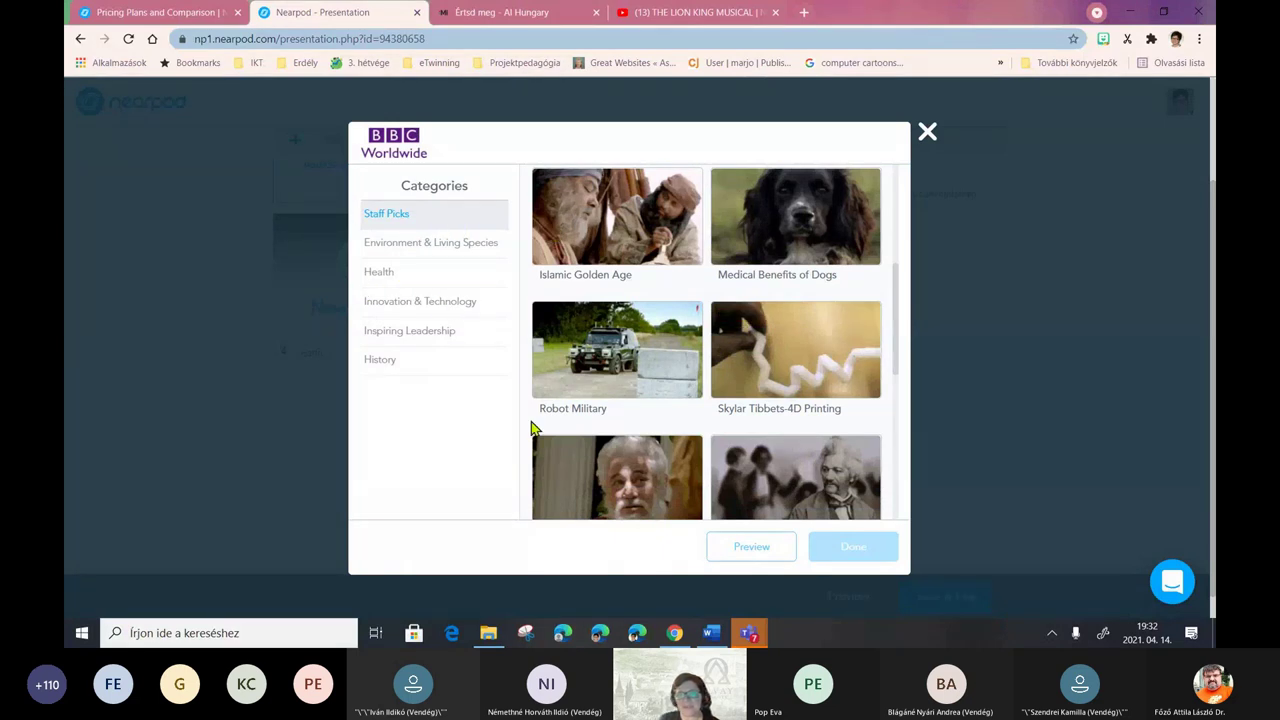
left_click(927, 134)
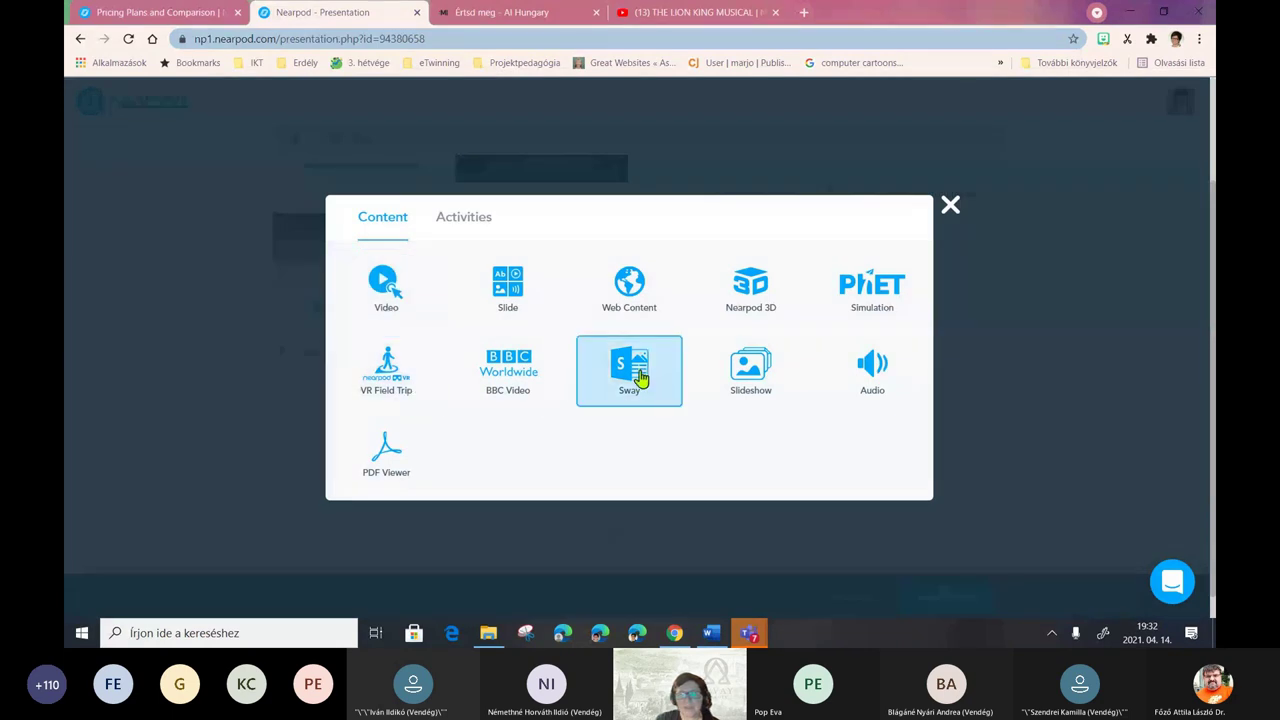
- Browse the Sway library, preview "Lévay goes to SoS ;)" from My Sways, and add it to the lesson
left_click(639, 373)
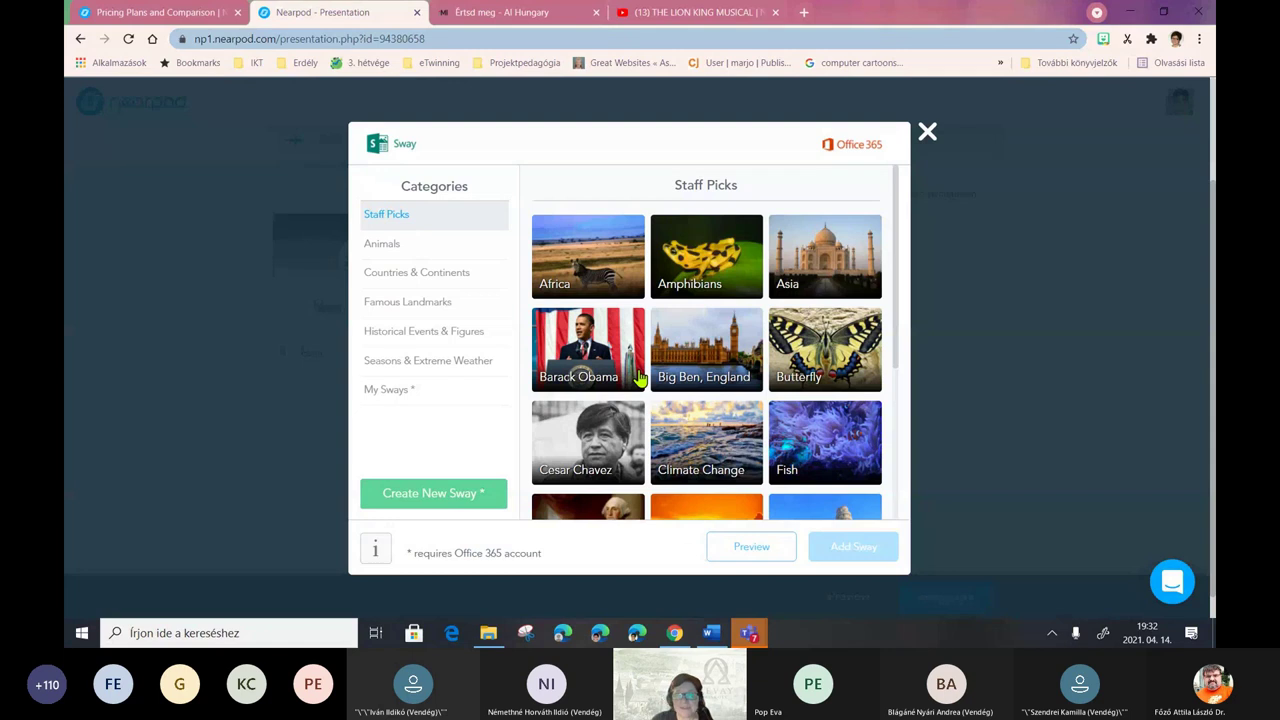
mouse_move(631, 233)
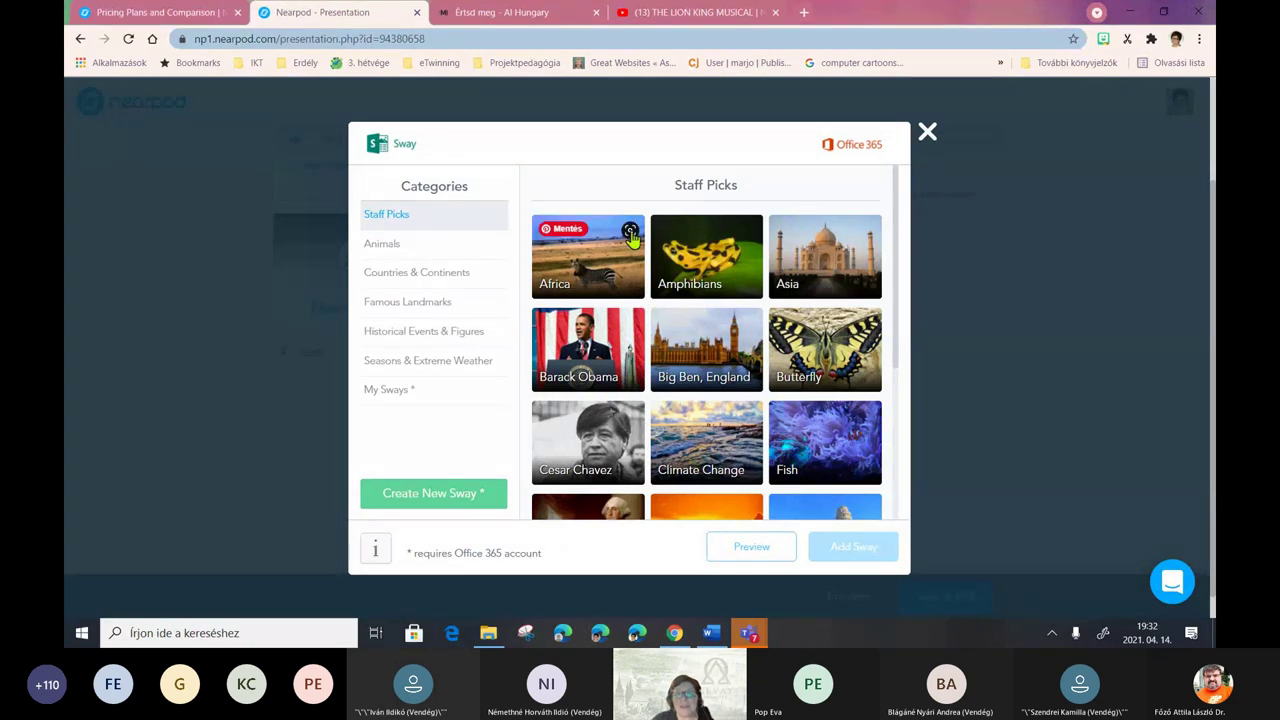
mouse_move(715, 260)
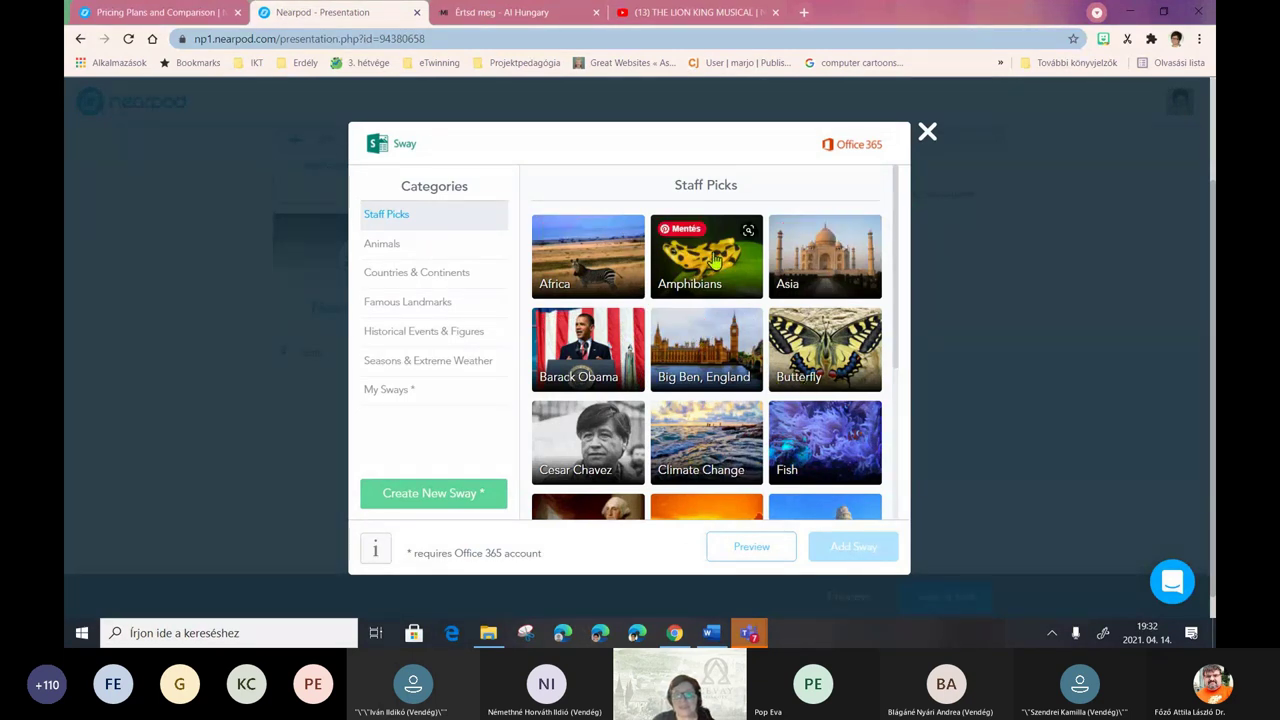
scroll(715, 260, "down", 2)
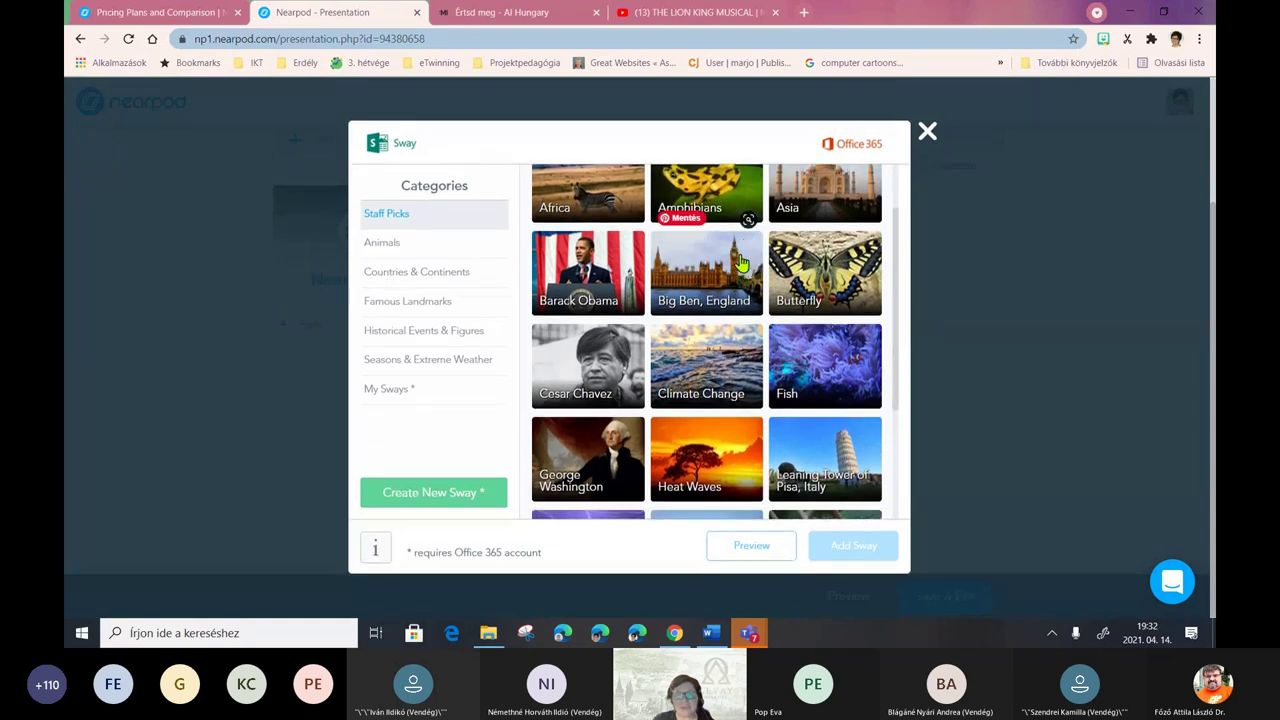
scroll(741, 262, "down", 2)
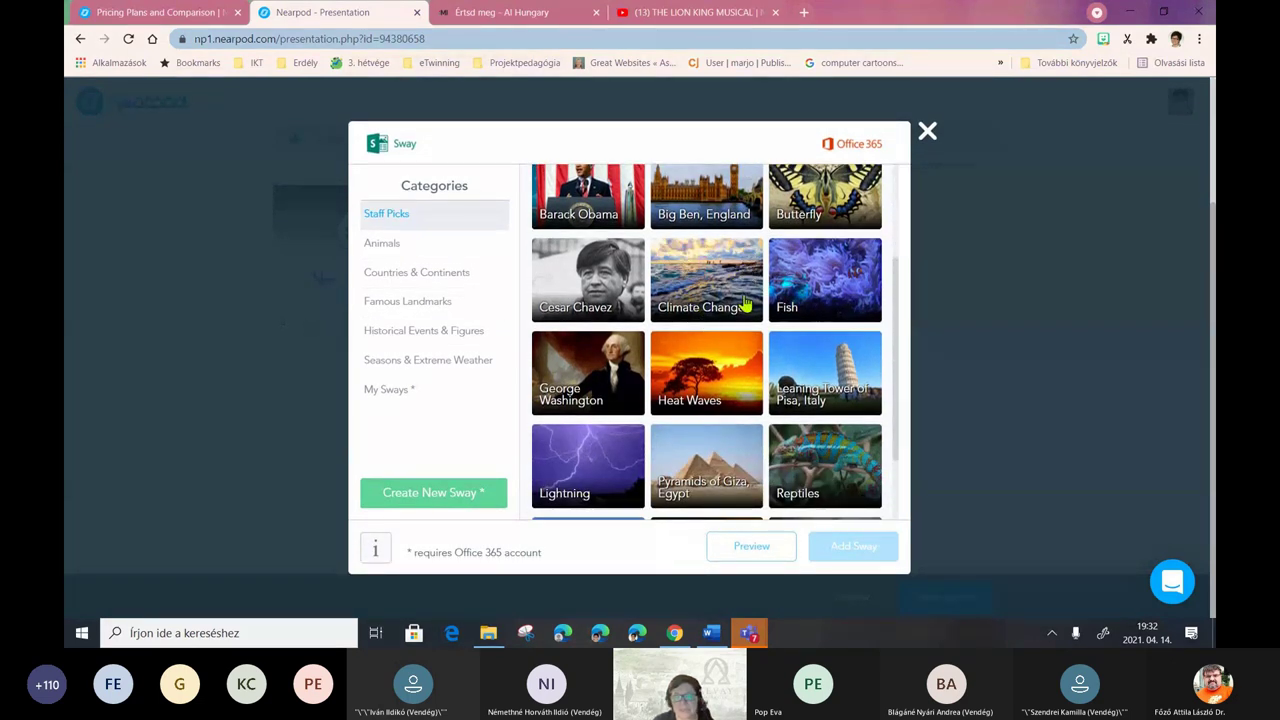
left_click(387, 392)
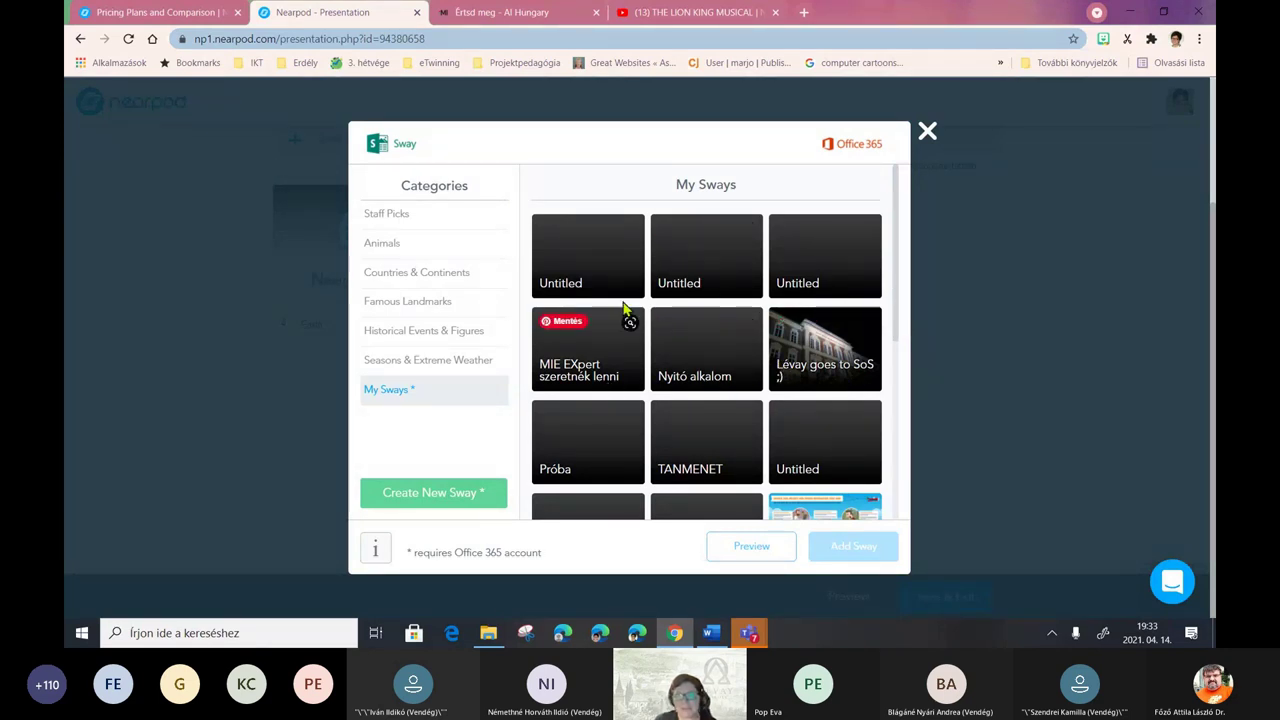
scroll(772, 340, "down", 2)
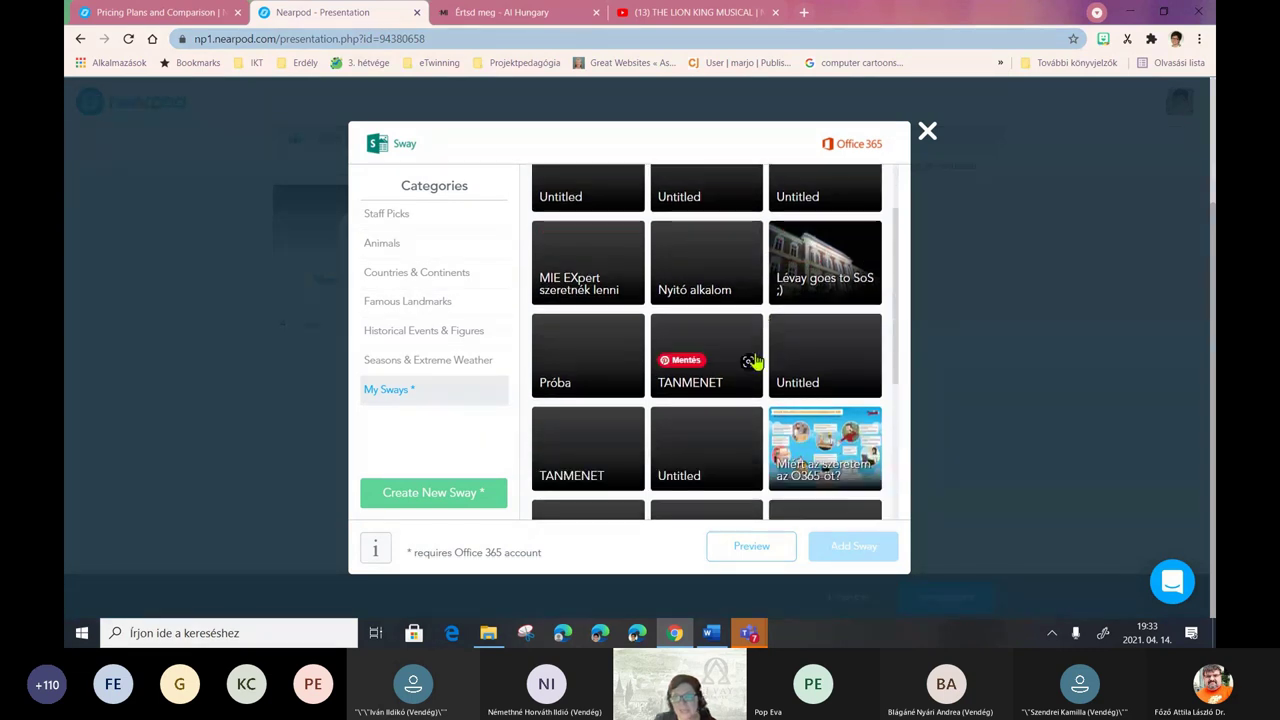
scroll(665, 368, "up", 2)
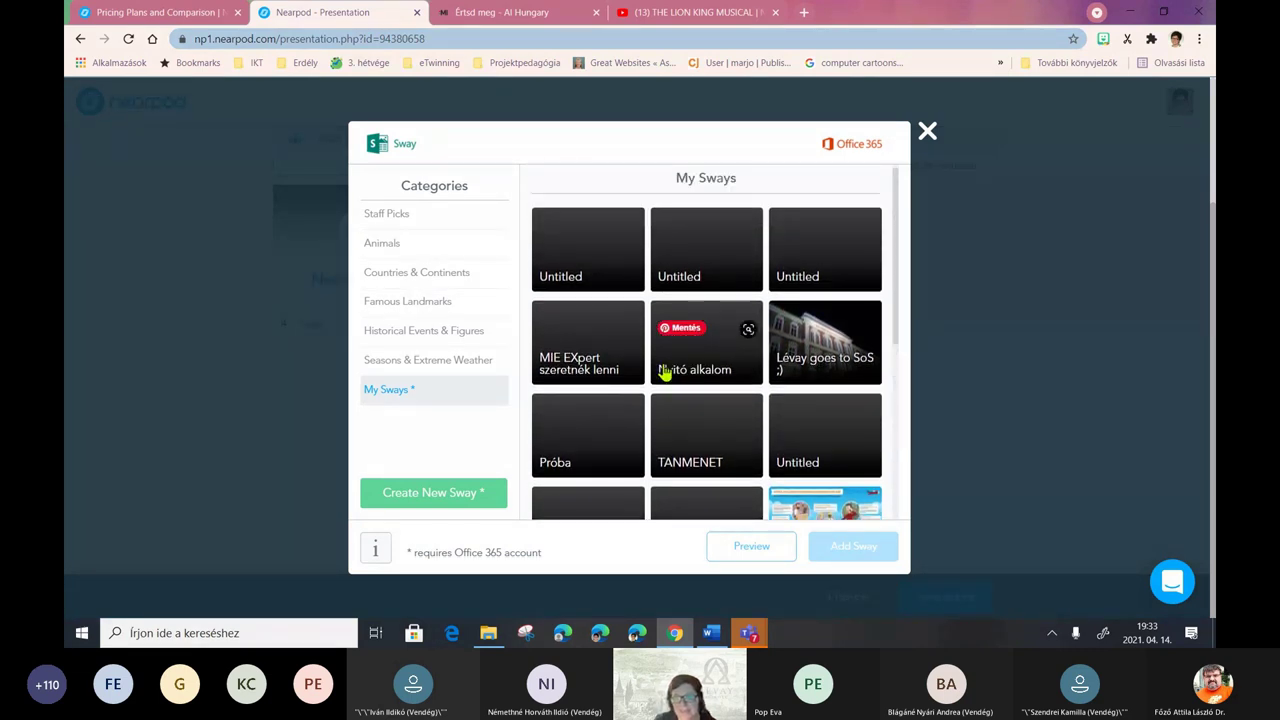
left_click(802, 362)
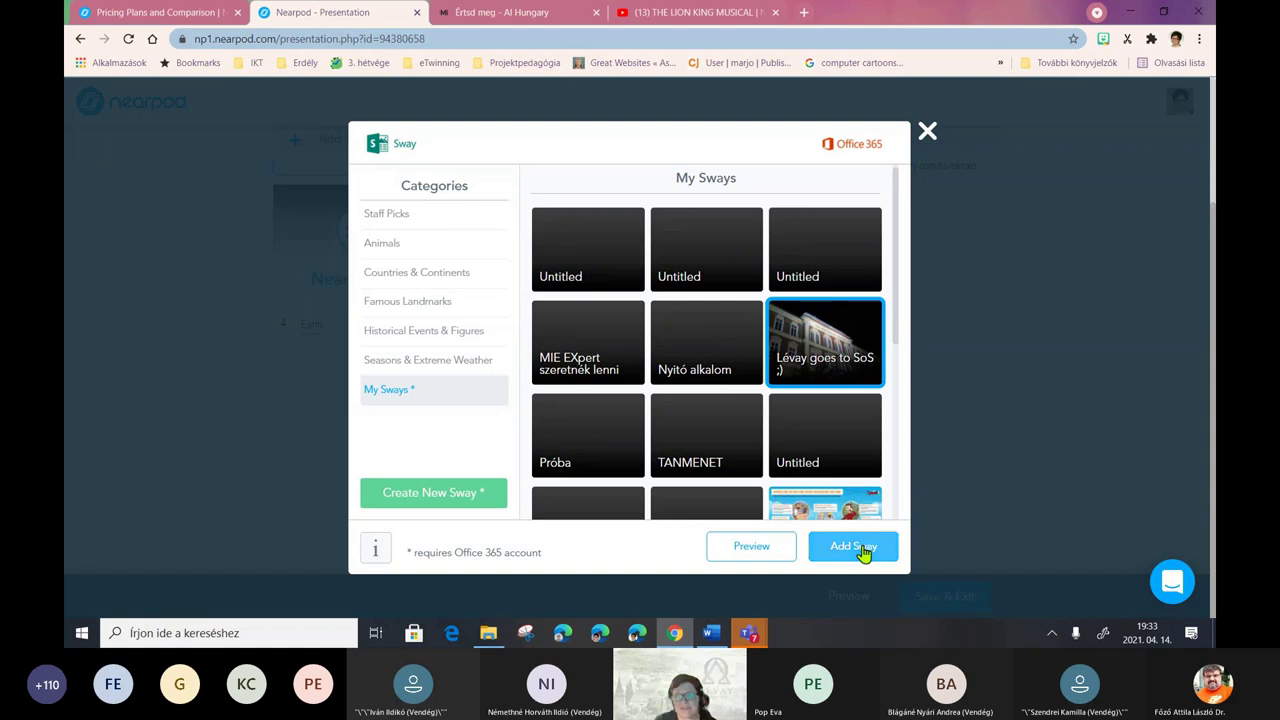
left_click(760, 549)
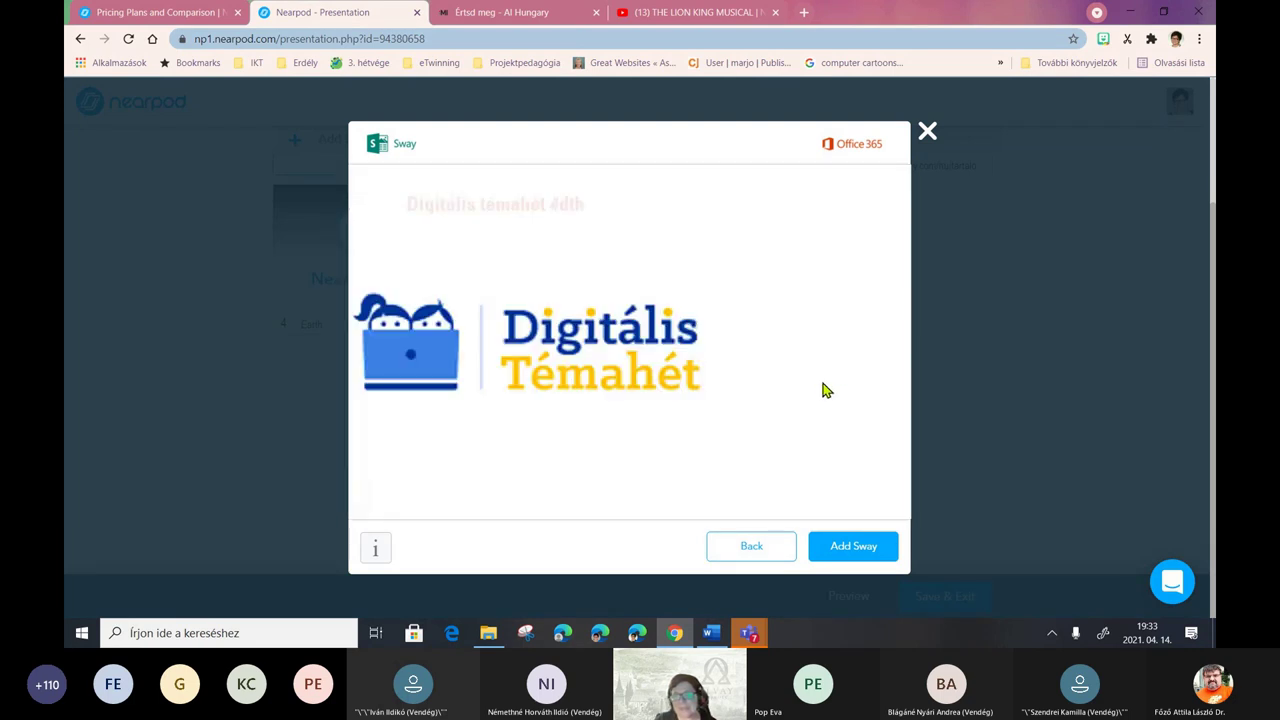
left_click(861, 546)
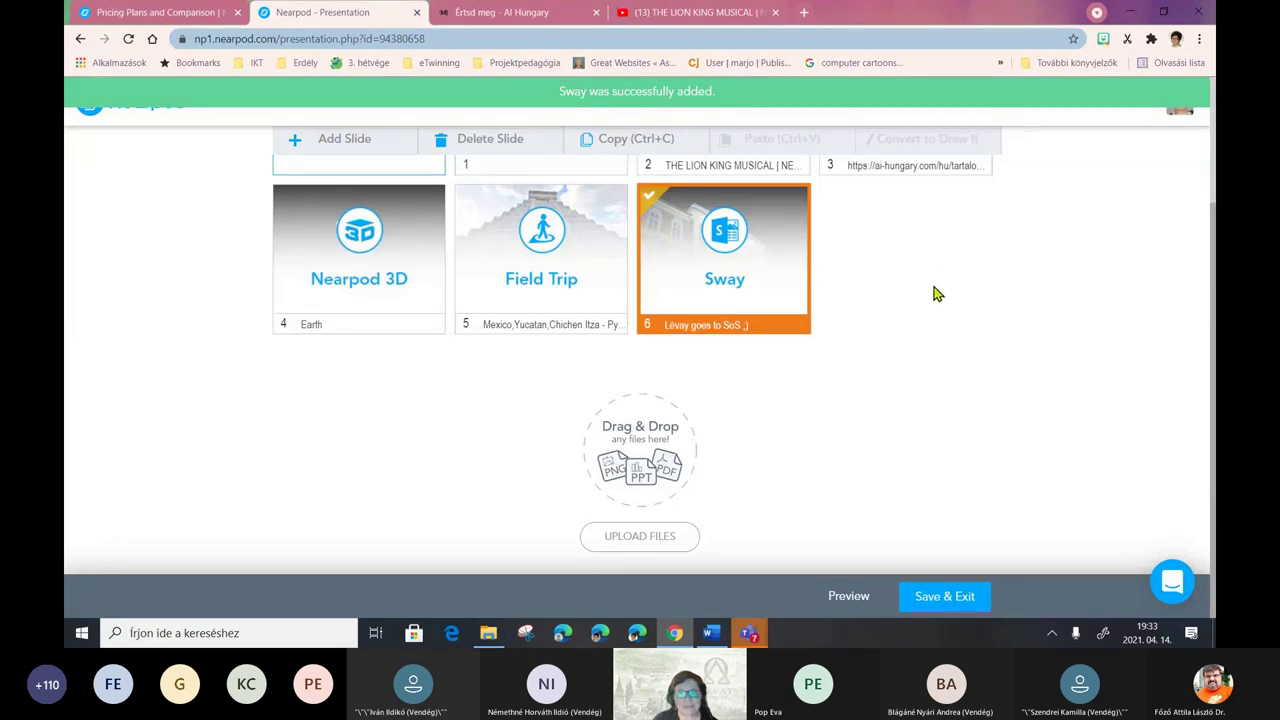
- Examine the image upload options offered for a Slideshow, and close them without adding anything
scroll(930, 294, "up", 2)
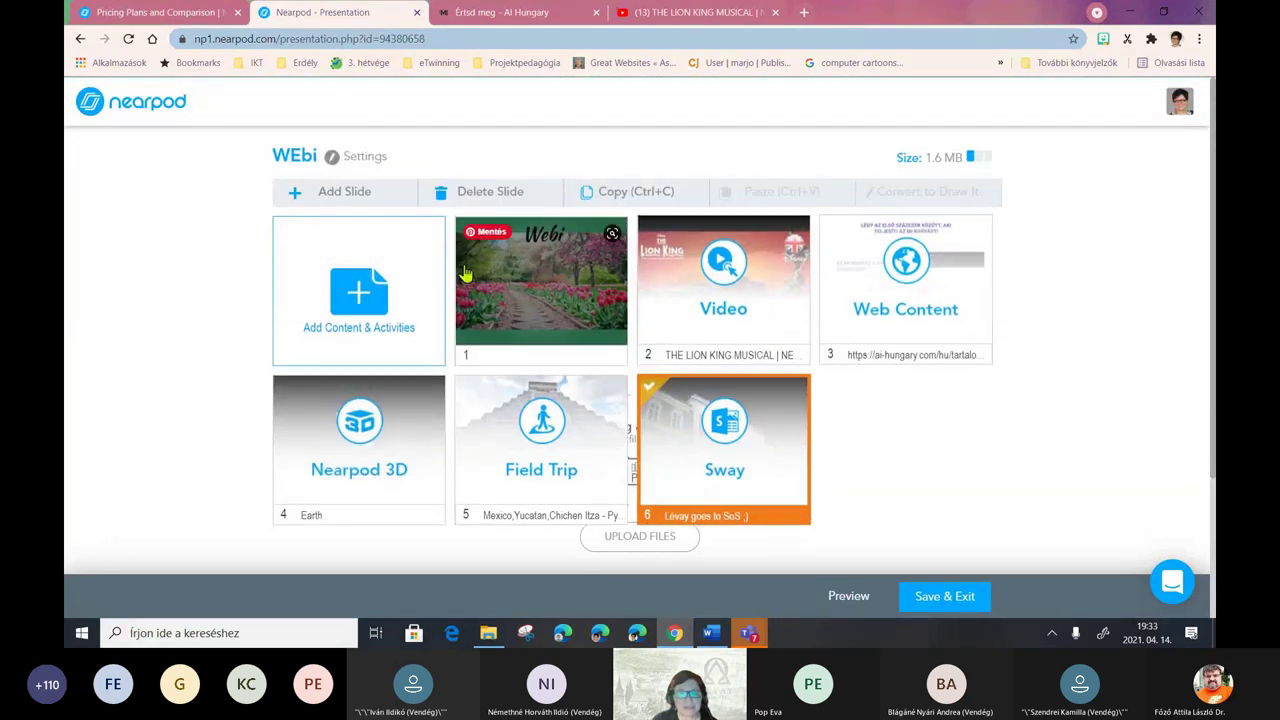
left_click(361, 300)
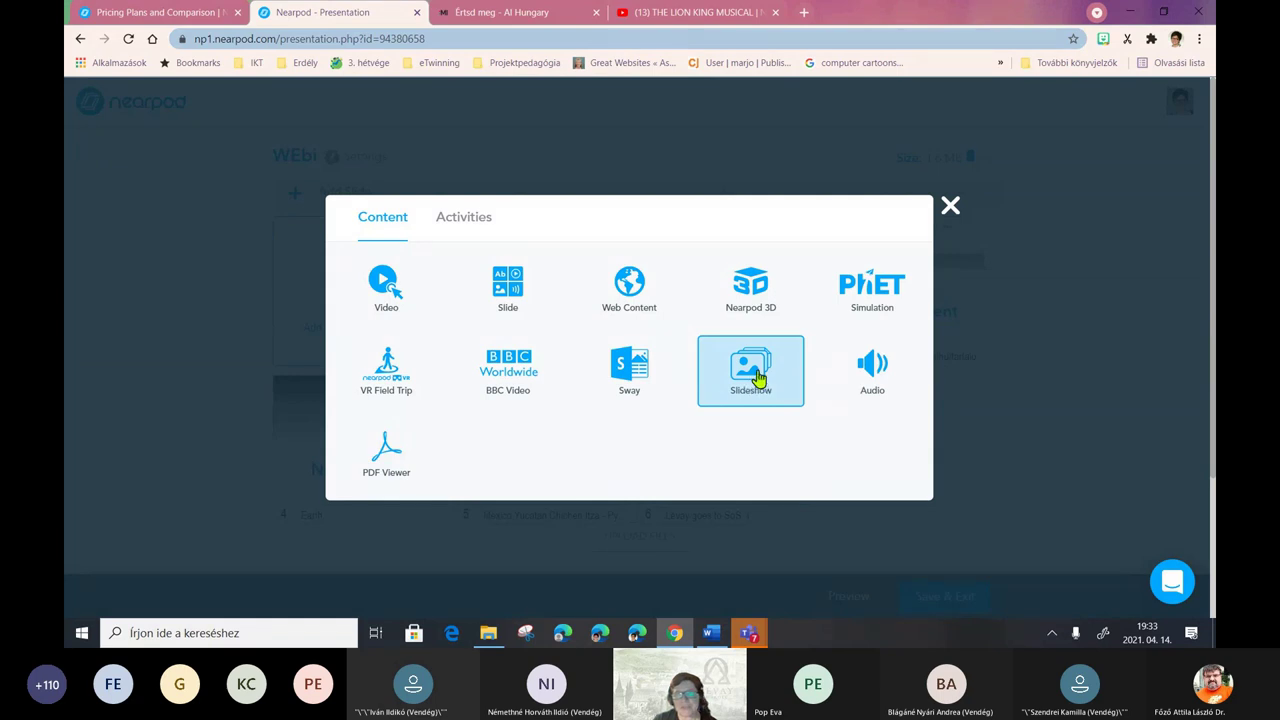
left_click(758, 377)
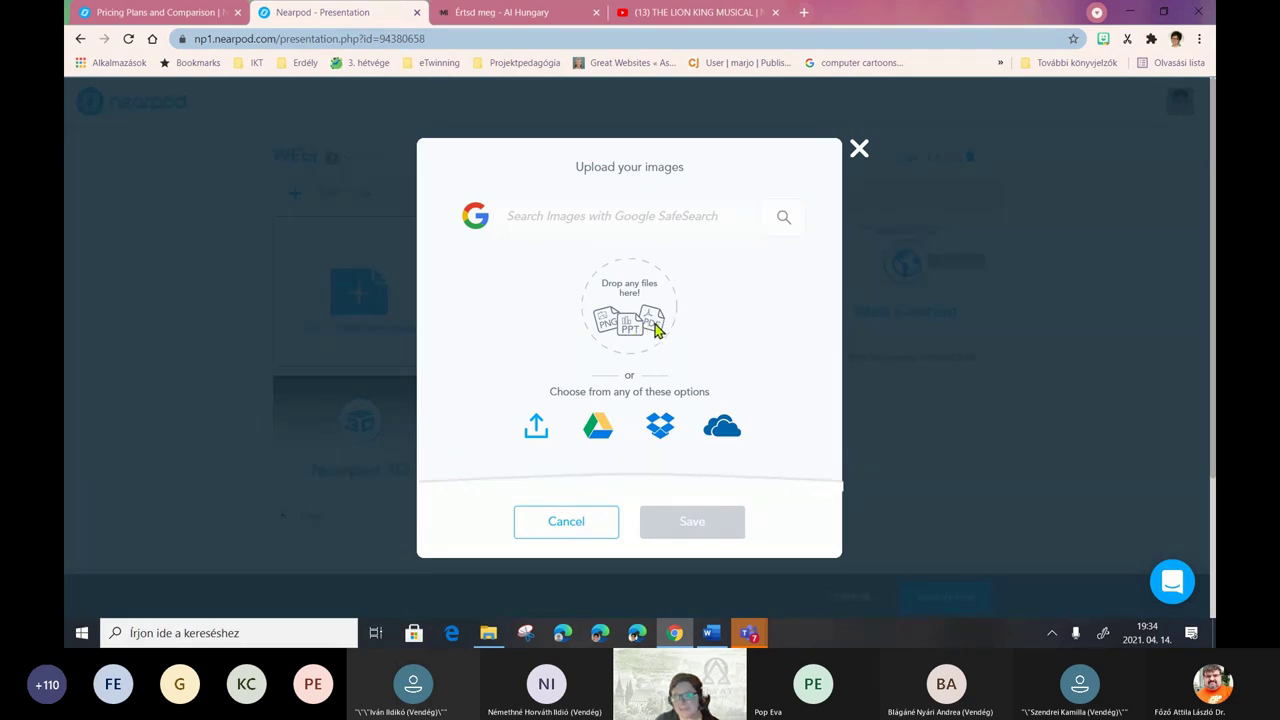
left_click(859, 150)
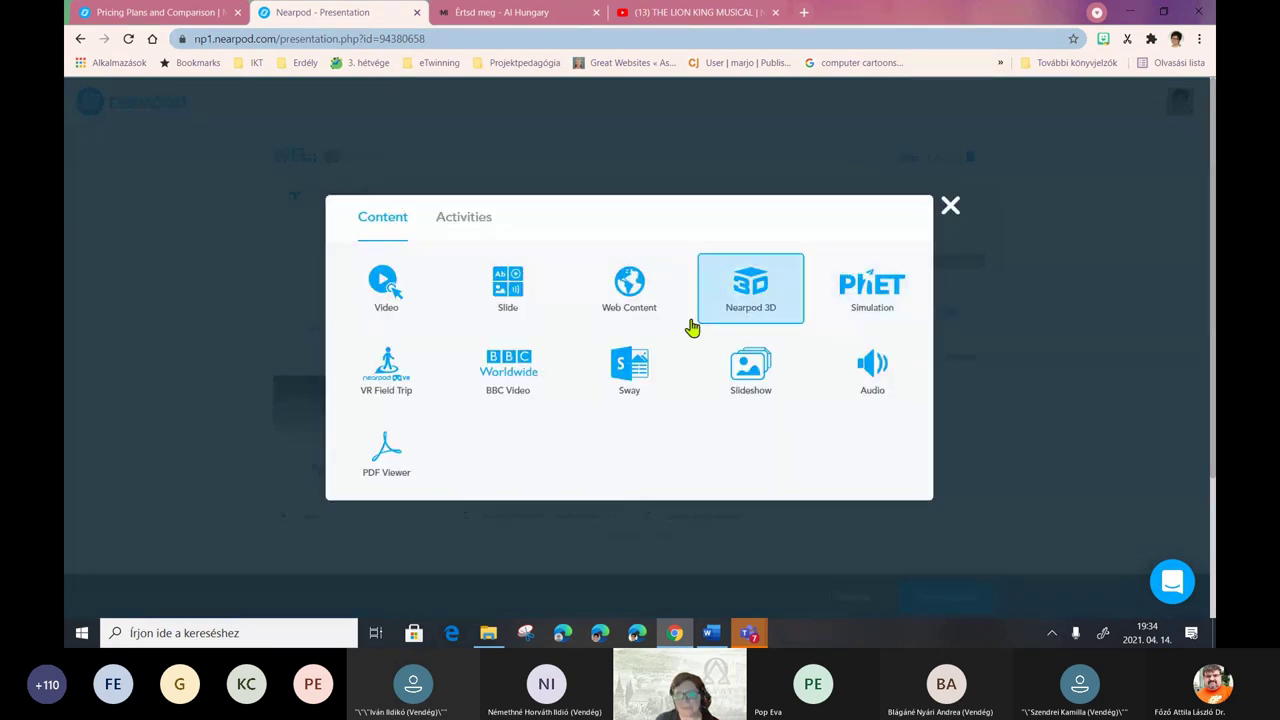
- Try uploading Carol_of_the_Bells from the Letöltések folder as audio content, then cancel the upload and leave the audio dialog
left_click(875, 366)
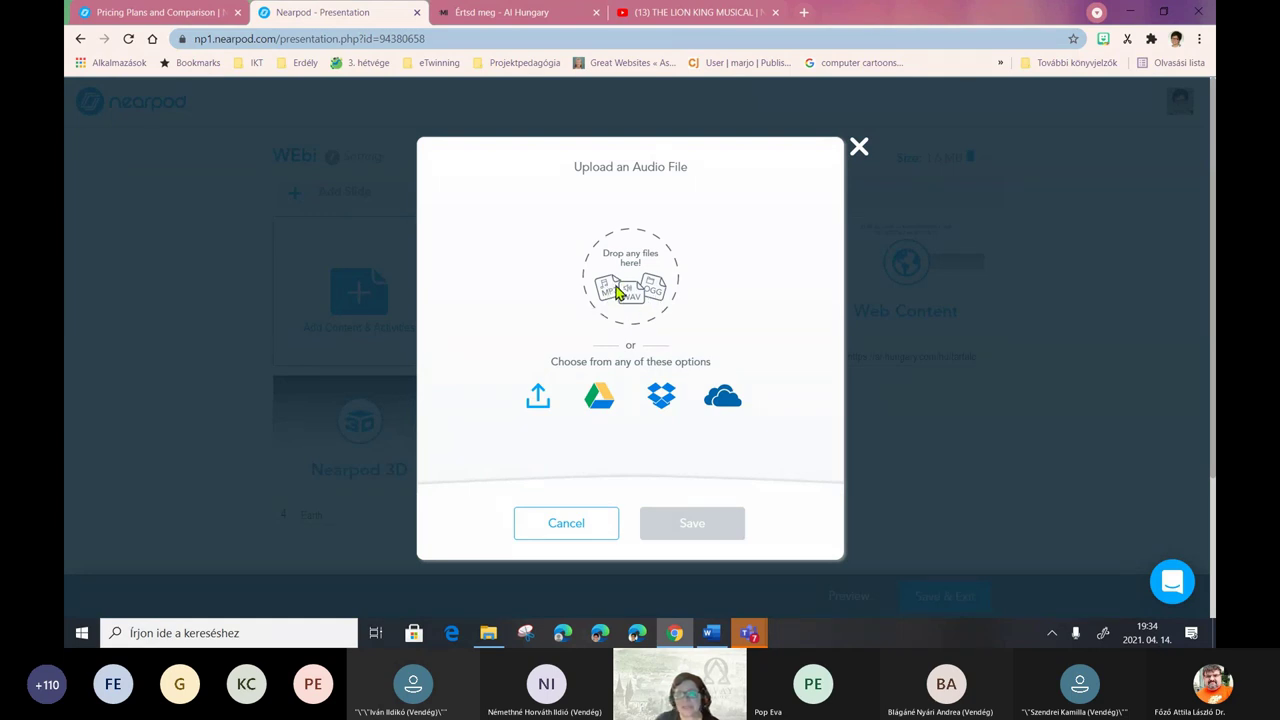
left_click(530, 400)
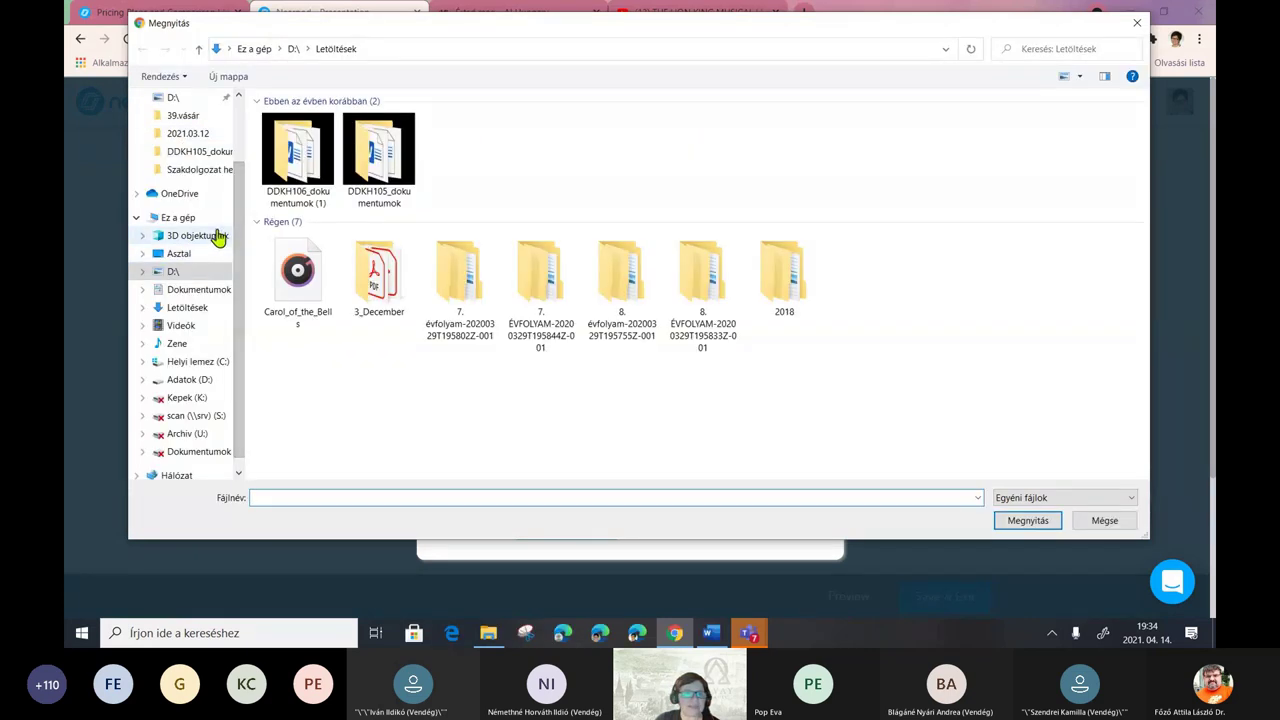
scroll(405, 290, "down", 2)
scroll(529, 286, "down", 3)
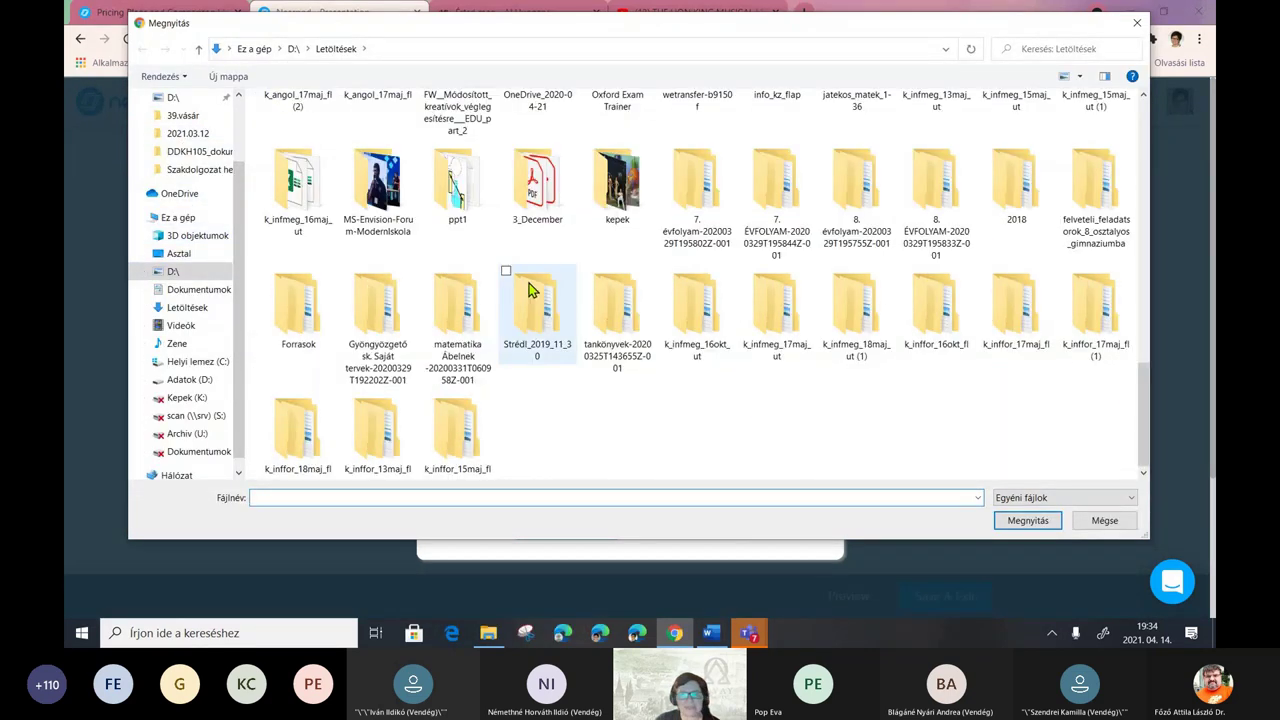
scroll(586, 275, "up", 2)
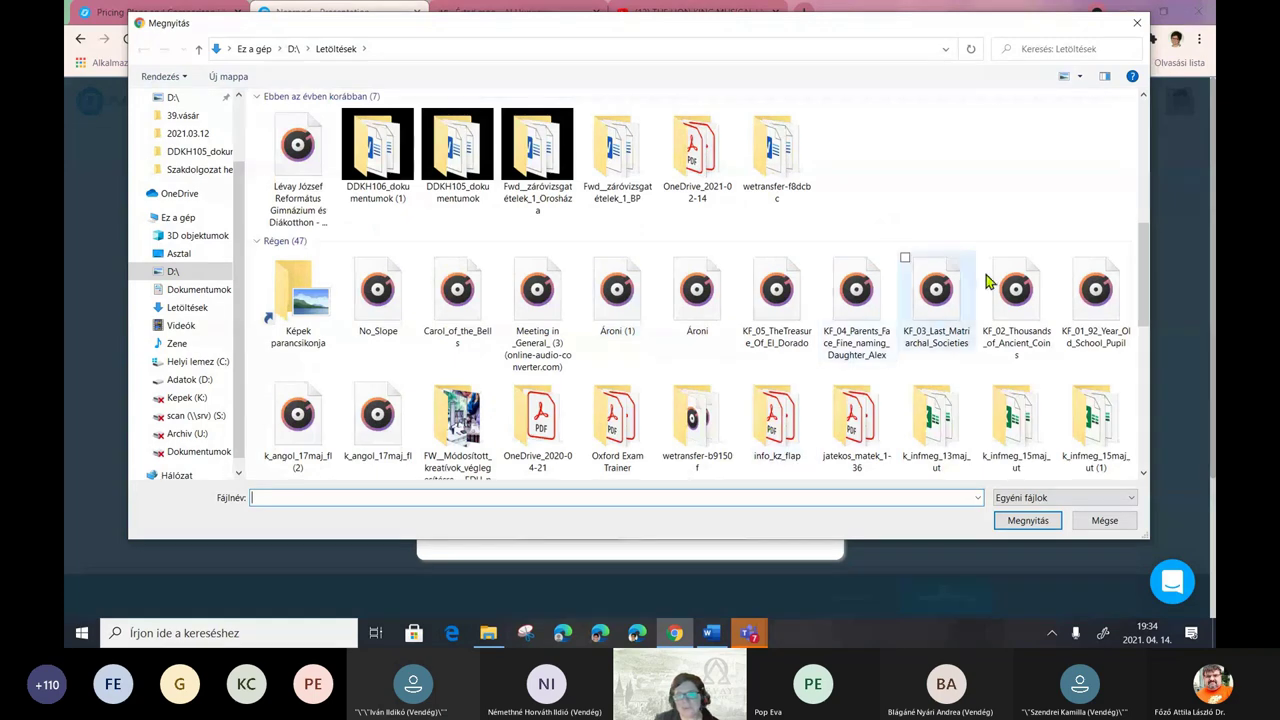
left_click(463, 290)
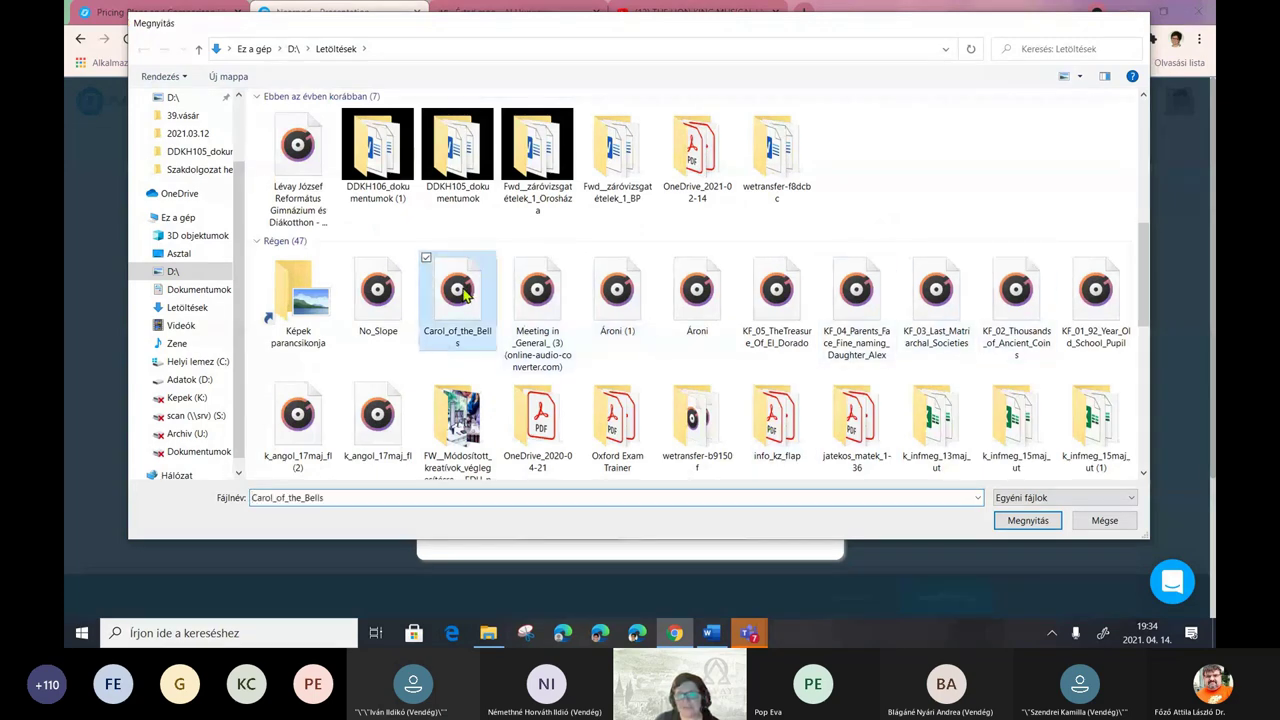
double_click(463, 290)
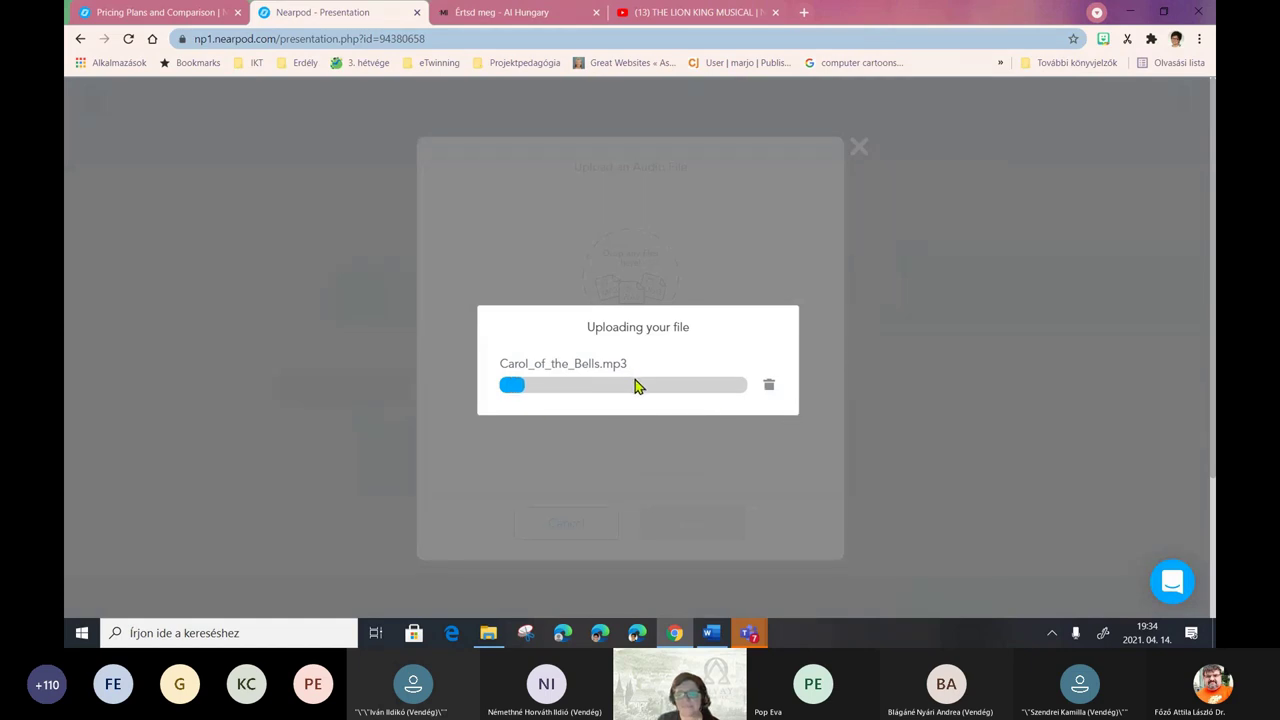
left_click(770, 390)
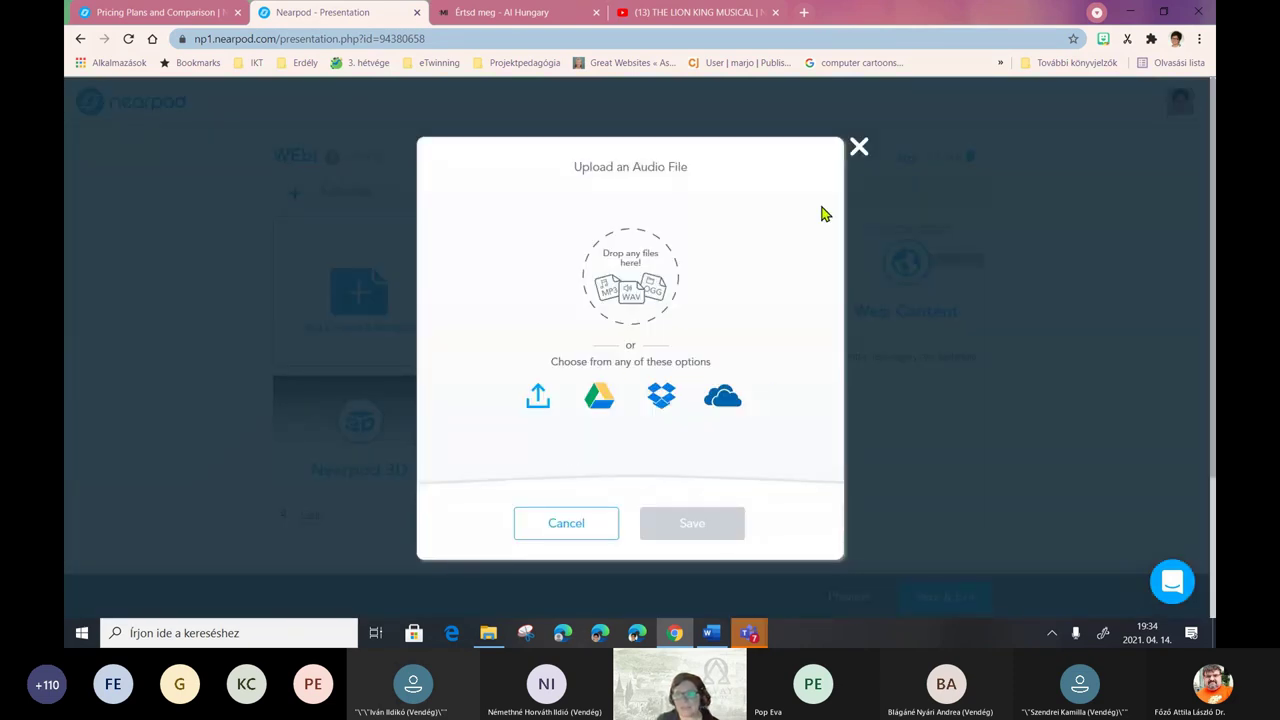
left_click(859, 149)
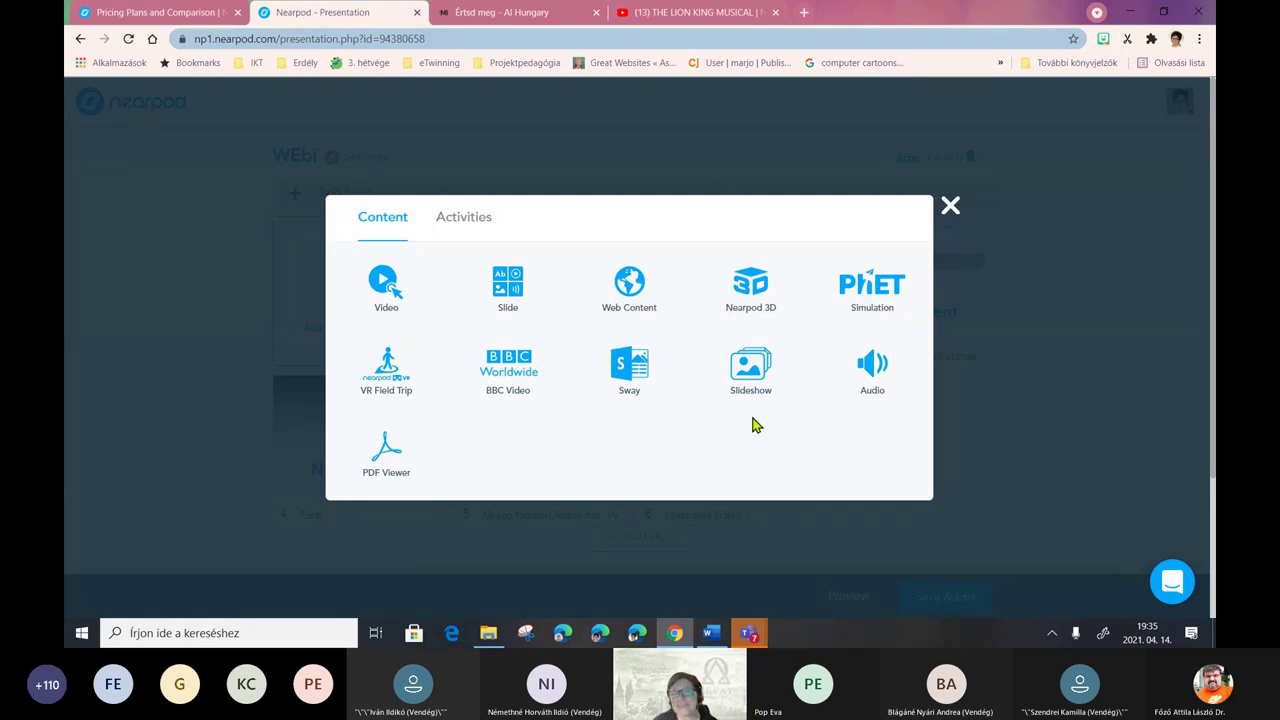
- Examine the upload sources offered for PDF Viewer content, and close them without adding a file
left_click(391, 465)
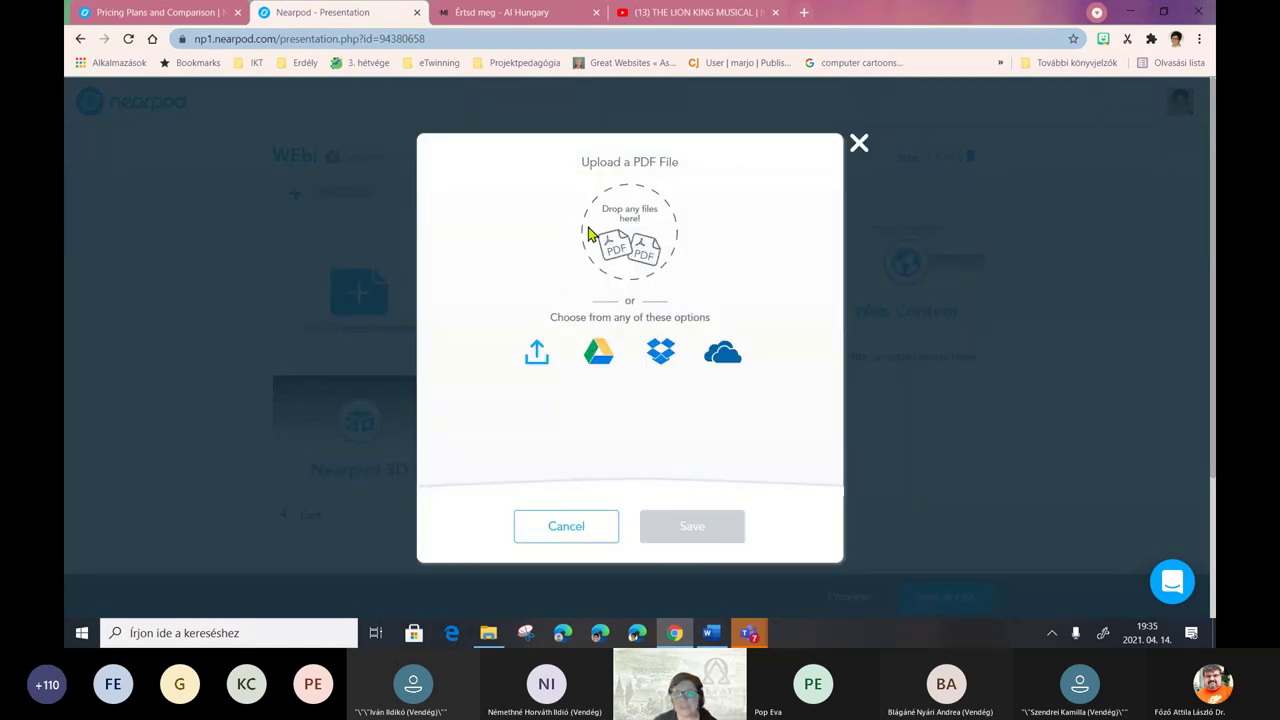
left_click(858, 145)
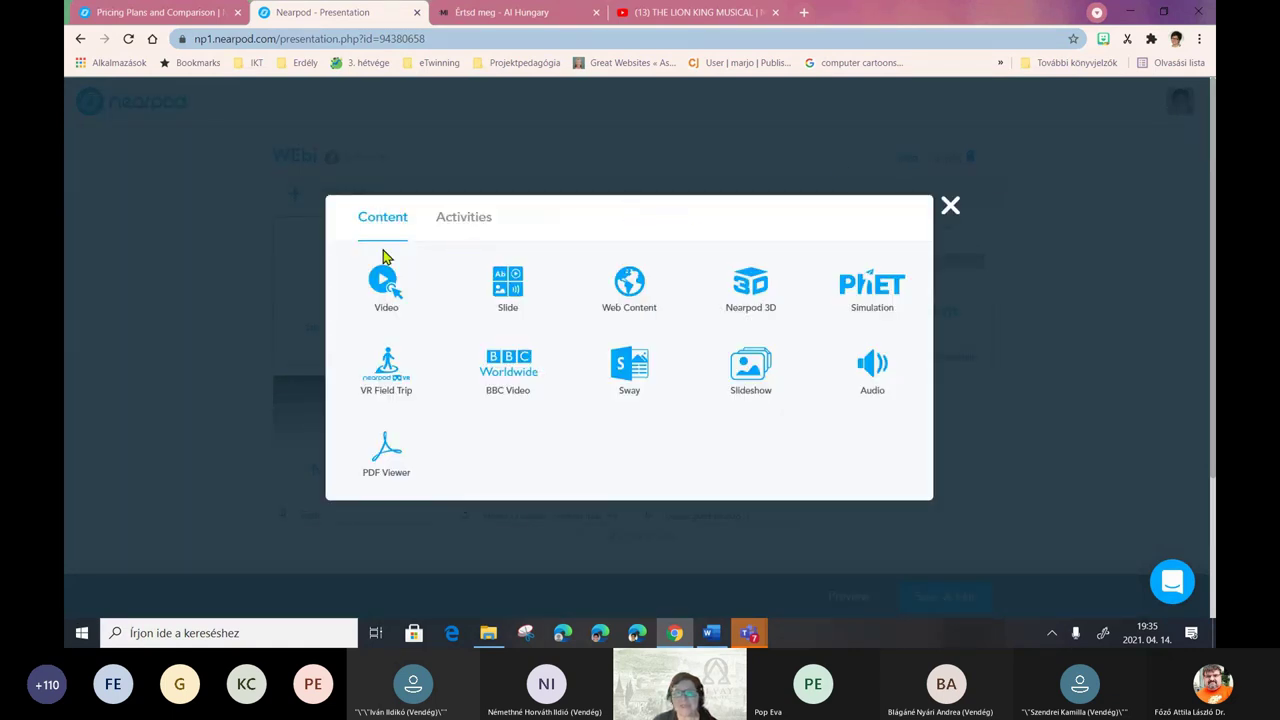
- Start an Open-Ended Question activity and add a timer of 00 minutes 45 seconds to it
left_click(458, 229)
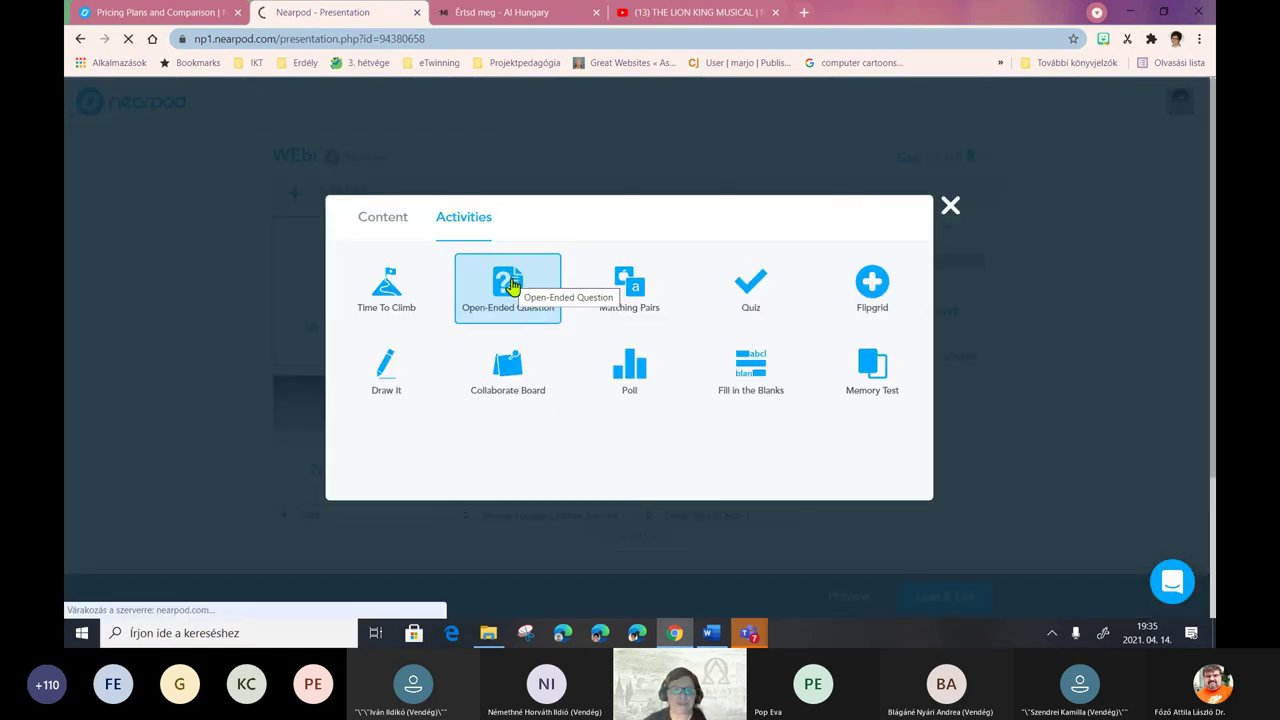
left_click(510, 287)
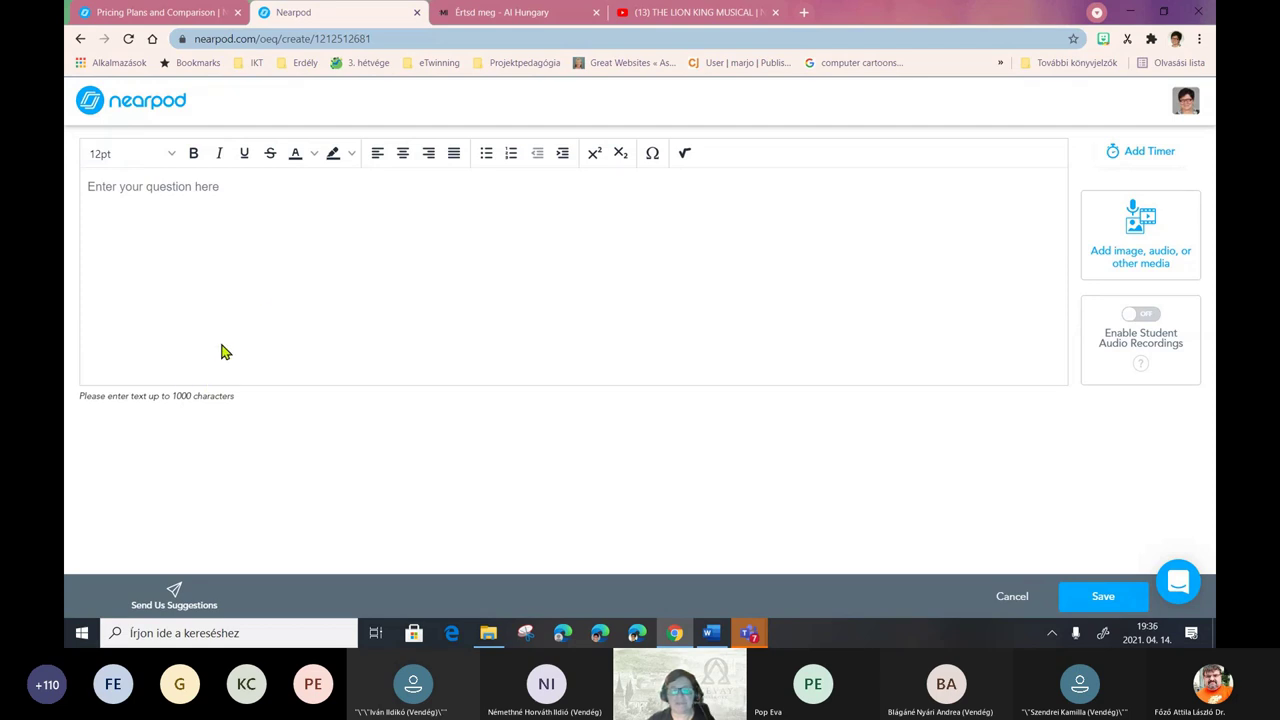
left_click(1153, 162)
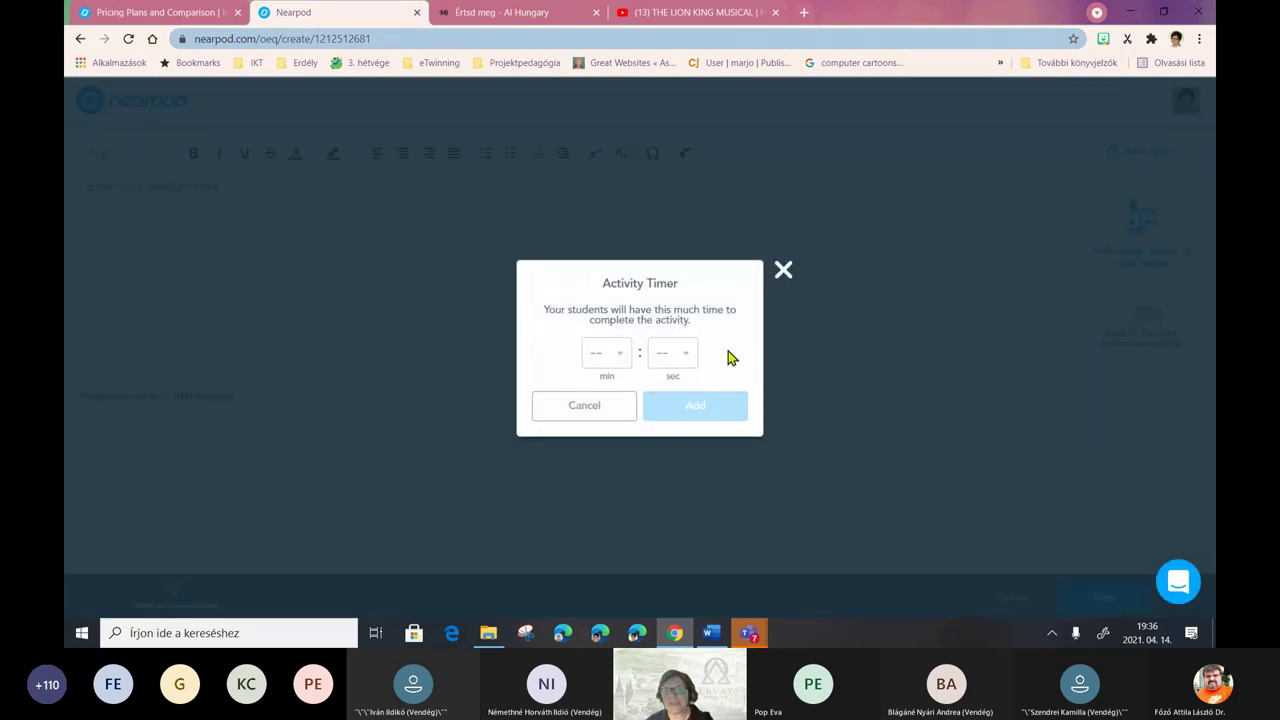
left_click(621, 356)
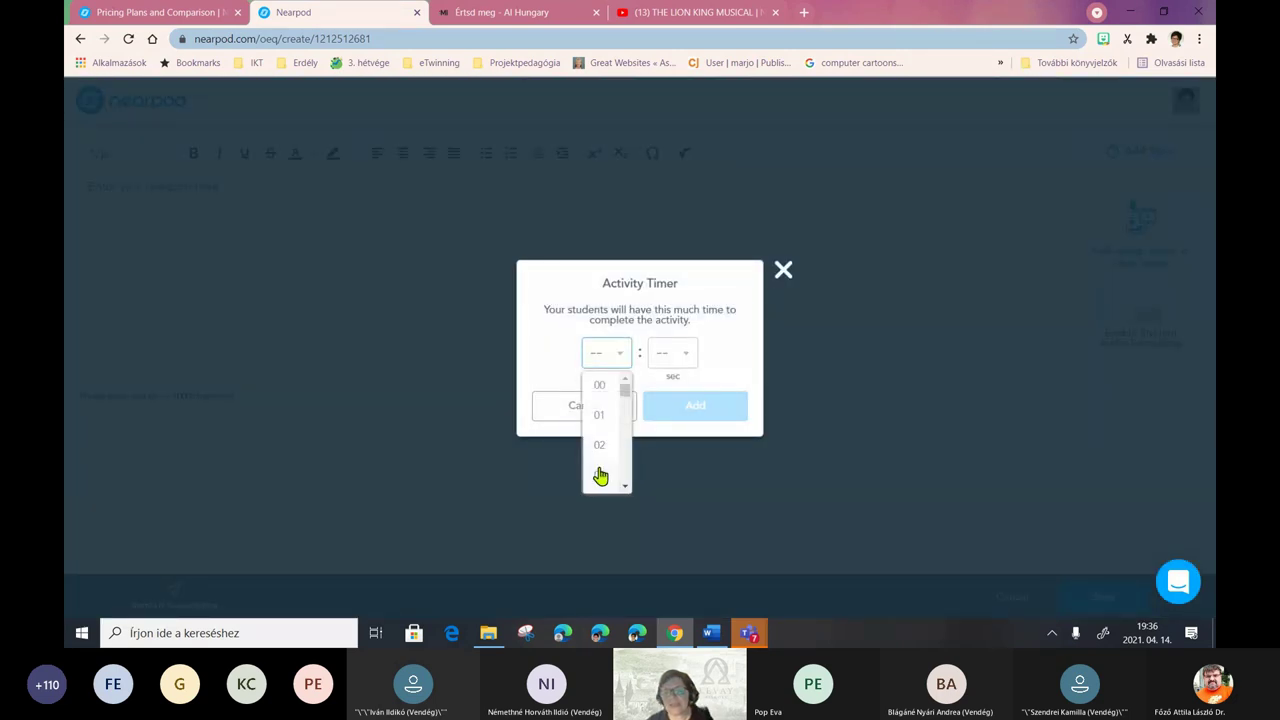
left_click(626, 355)
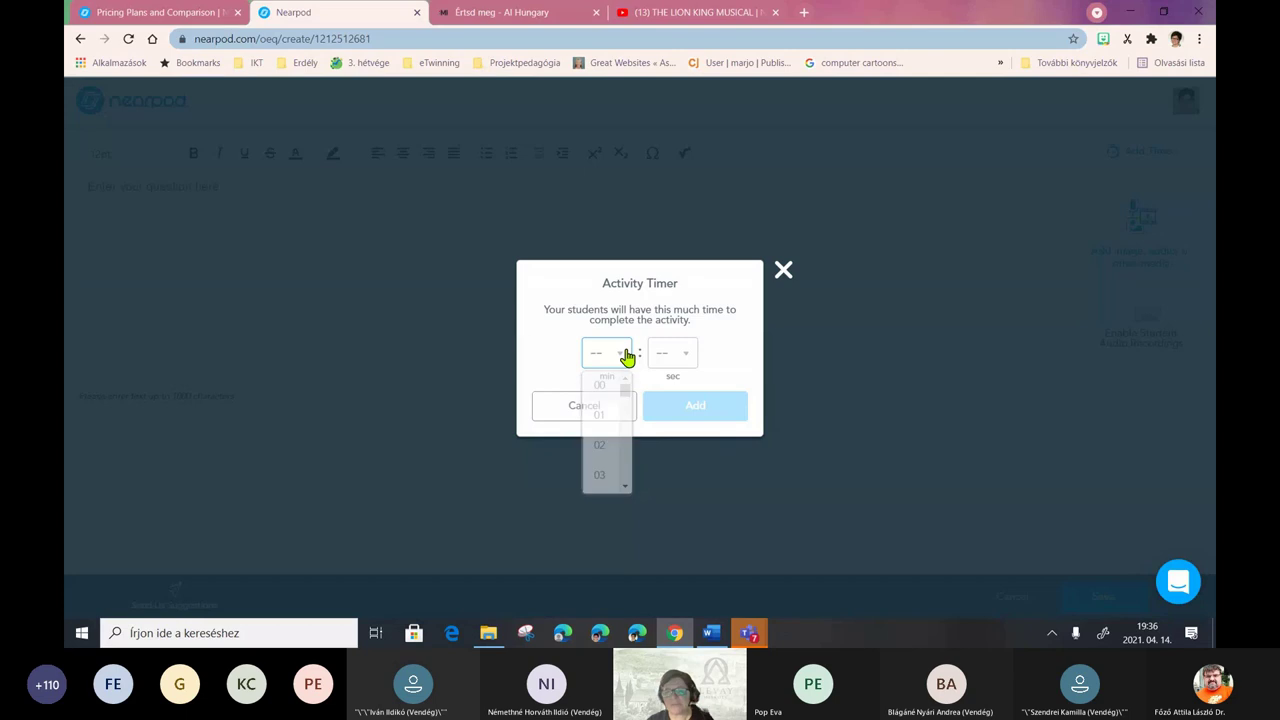
left_click(683, 358)
left_click(674, 486)
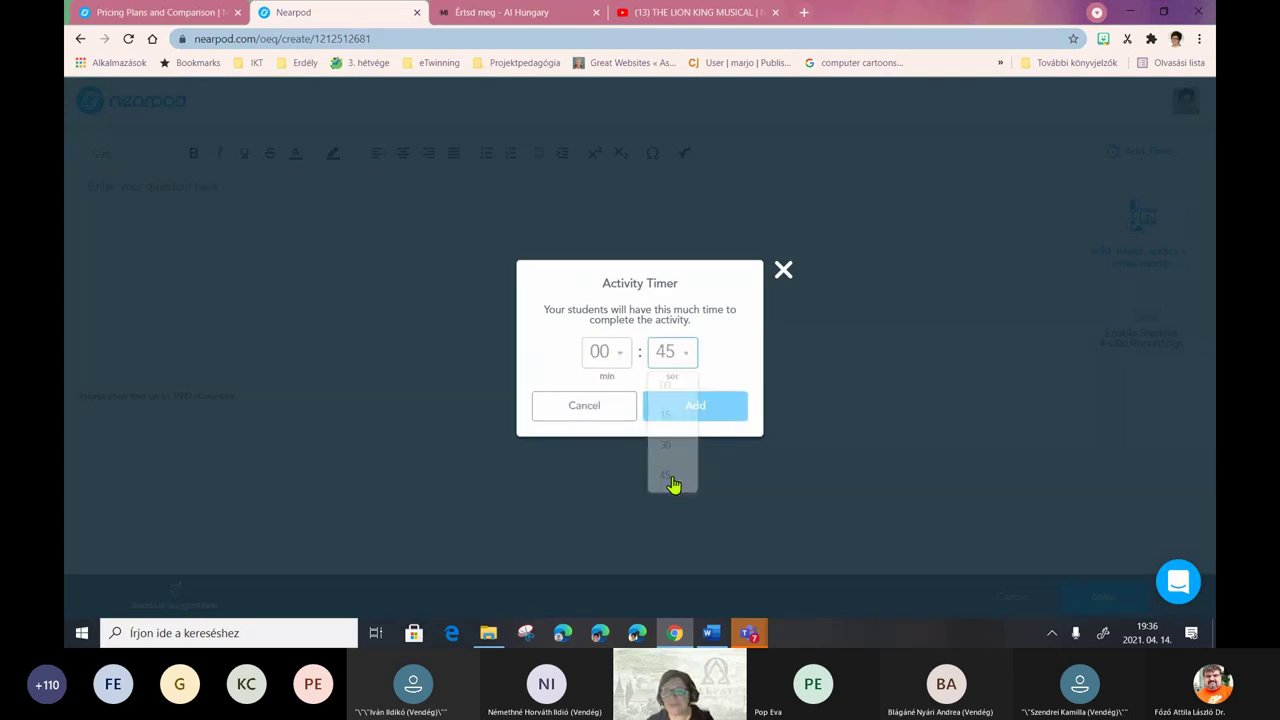
left_click(704, 414)
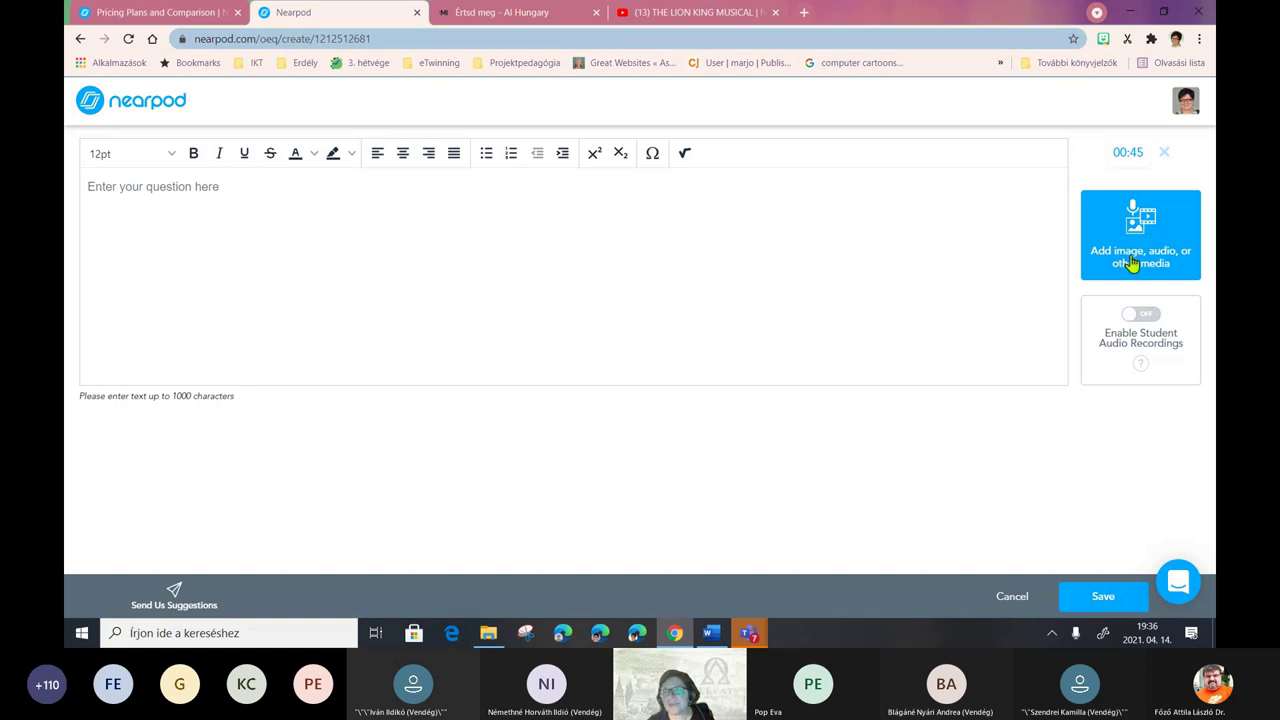
- Check the media types that can be attached to the open-ended question, try saving it without text, and discard it
left_click(1136, 230)
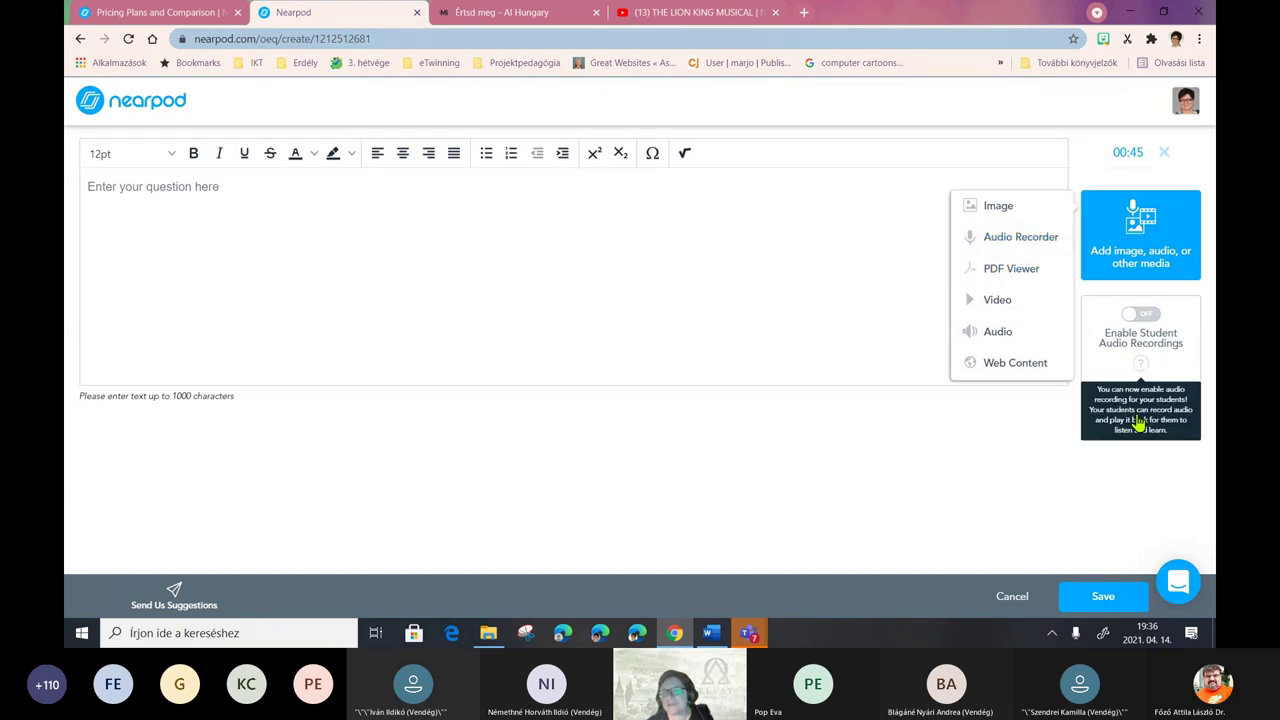
left_click(1012, 431)
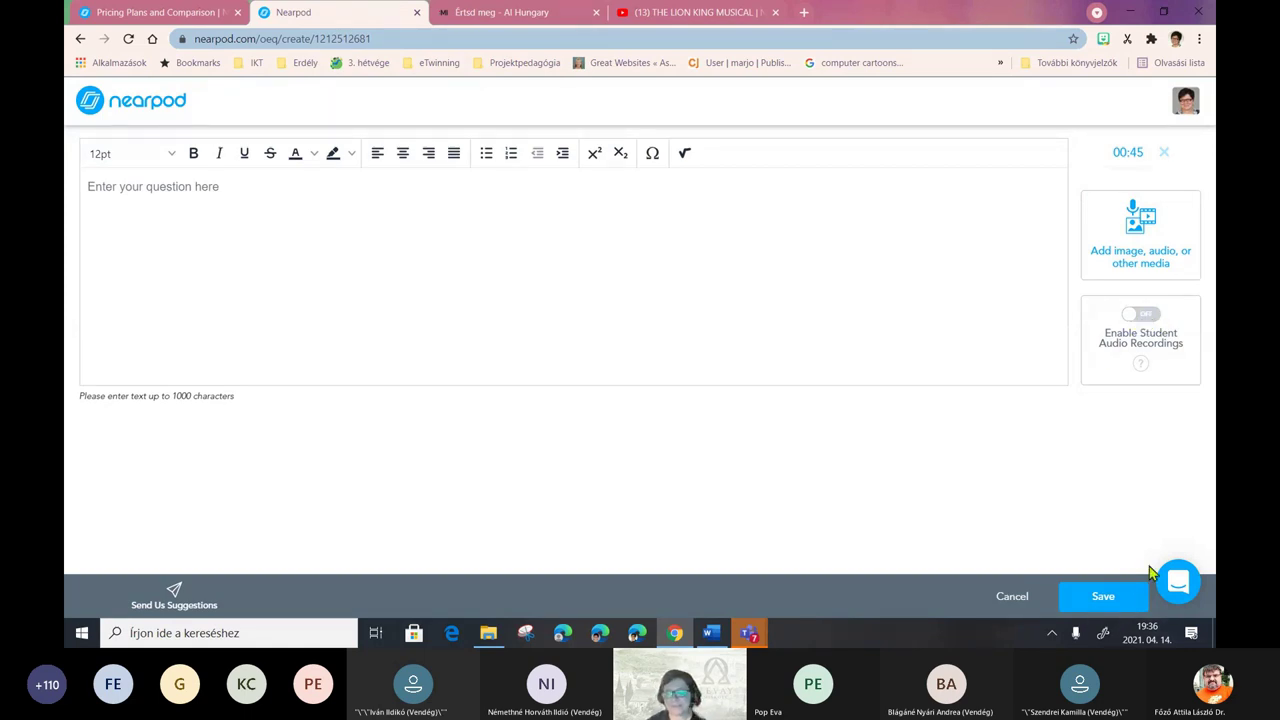
left_click(1110, 602)
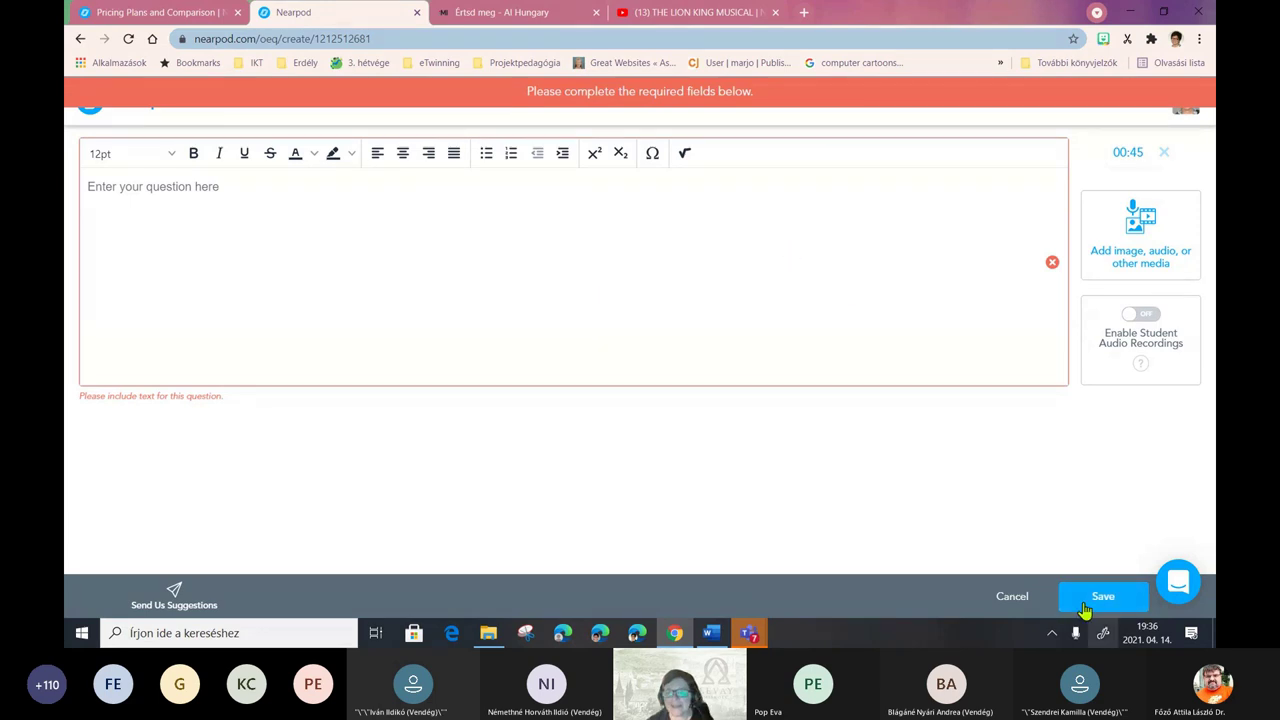
left_click(1012, 600)
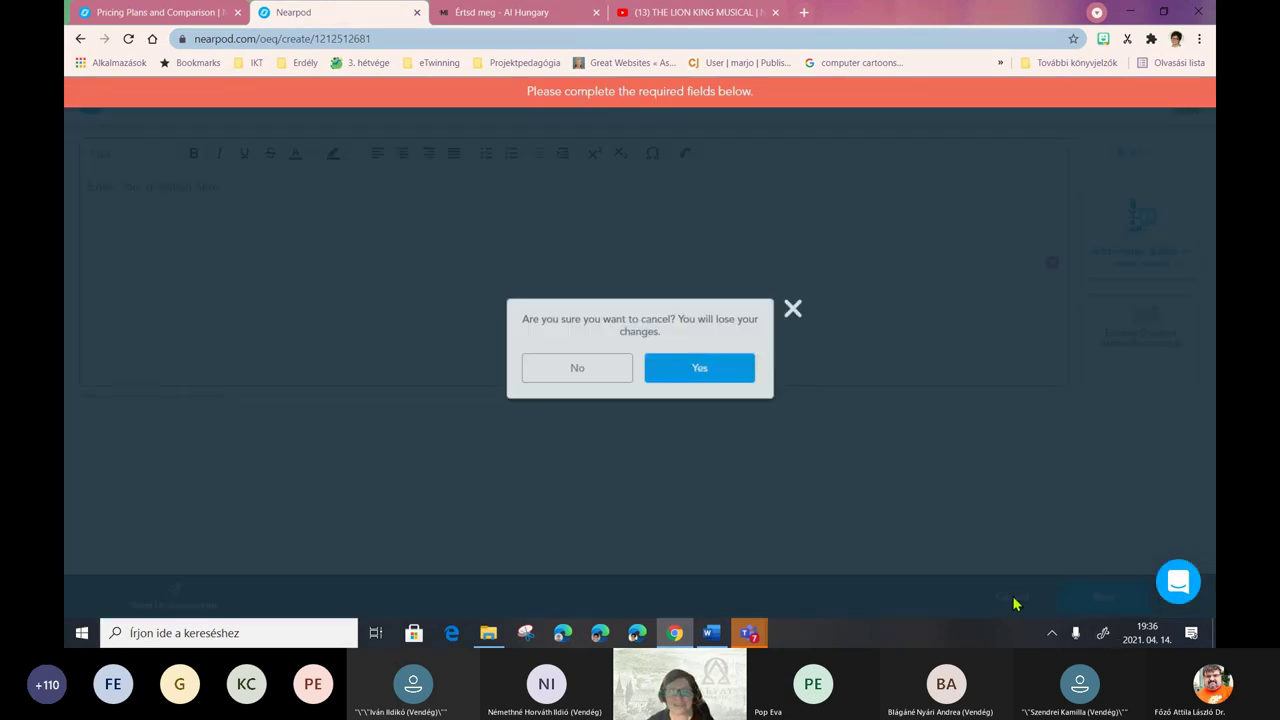
left_click(690, 370)
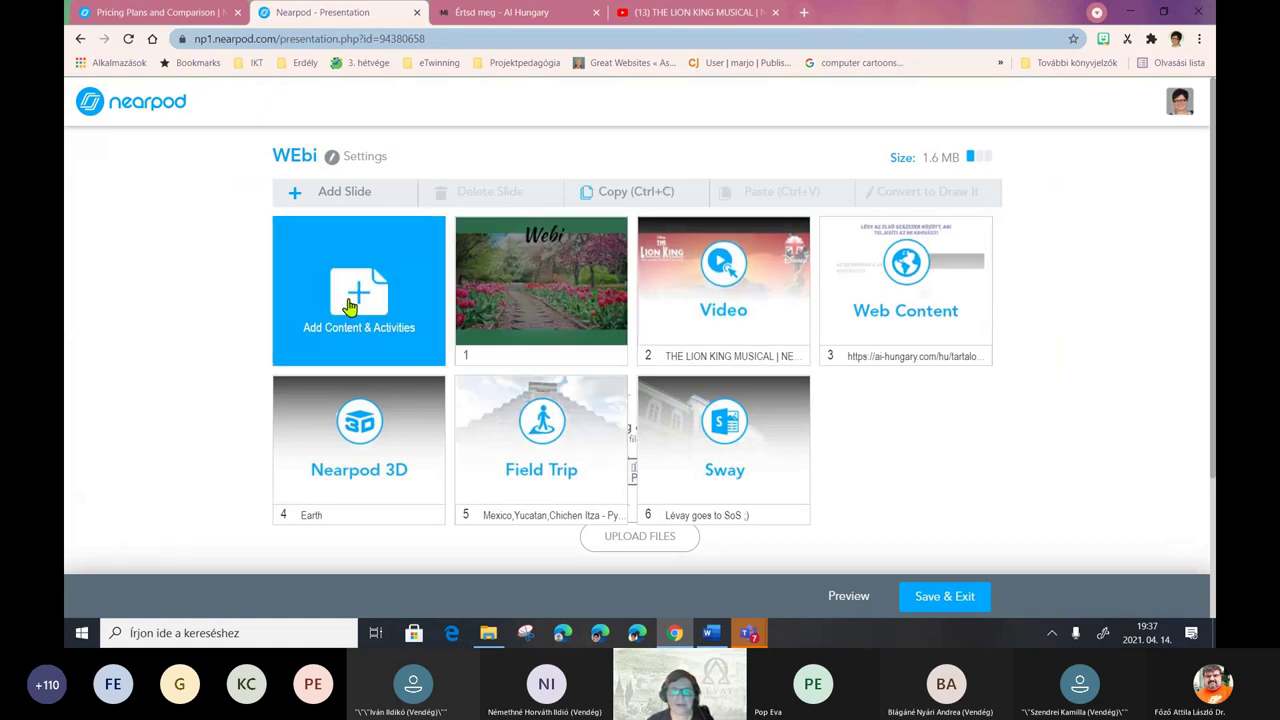
- Start a Matching Pairs activity for the lesson and collapse the library of ready-made matching activities
left_click(352, 292)
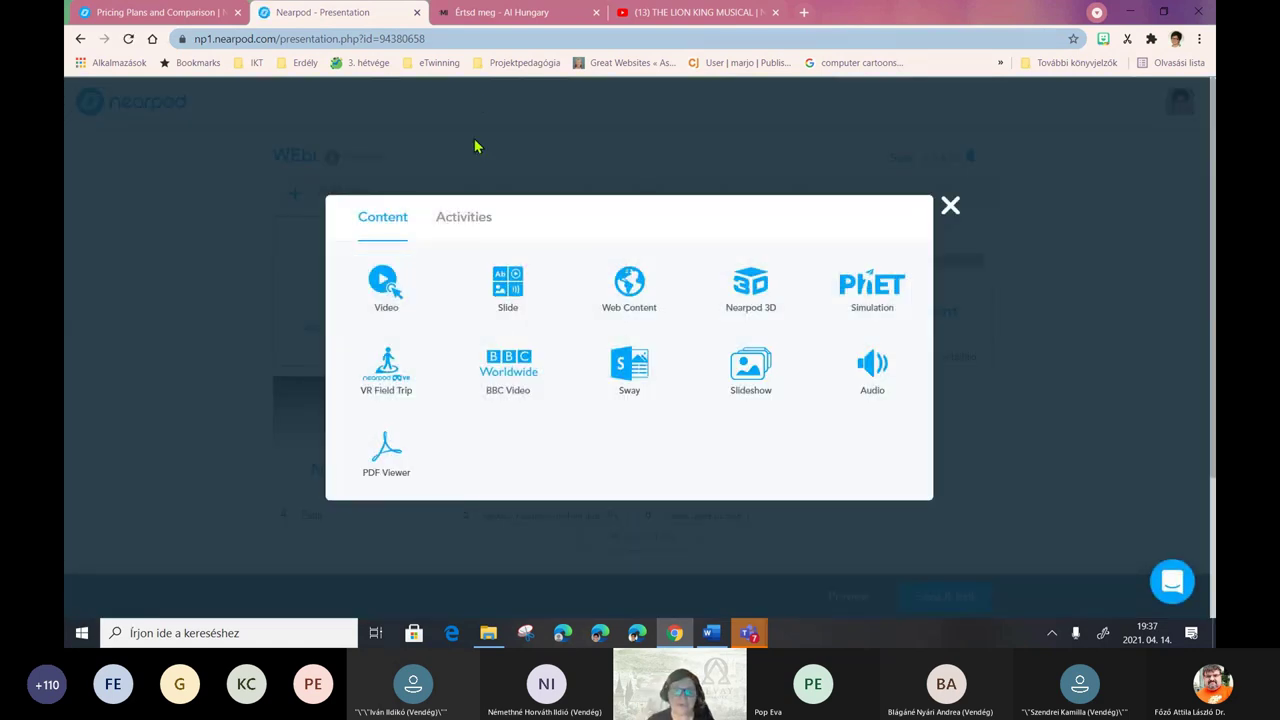
left_click(471, 213)
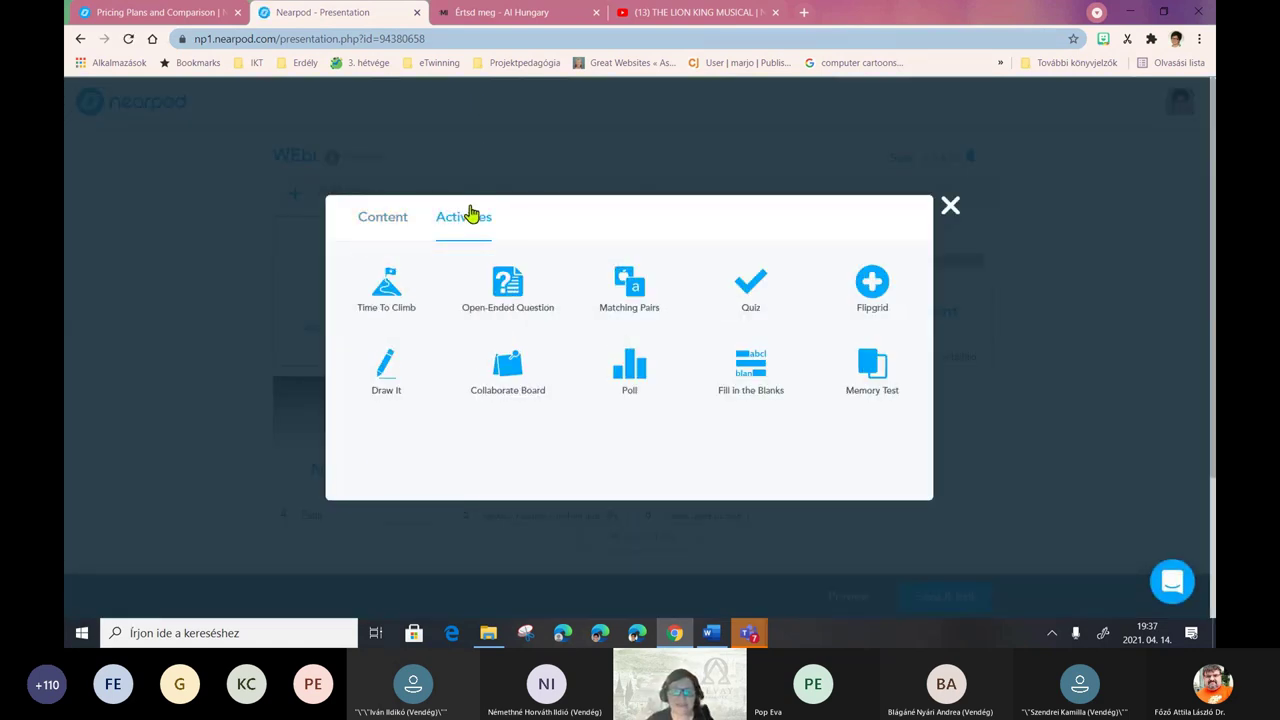
left_click(640, 288)
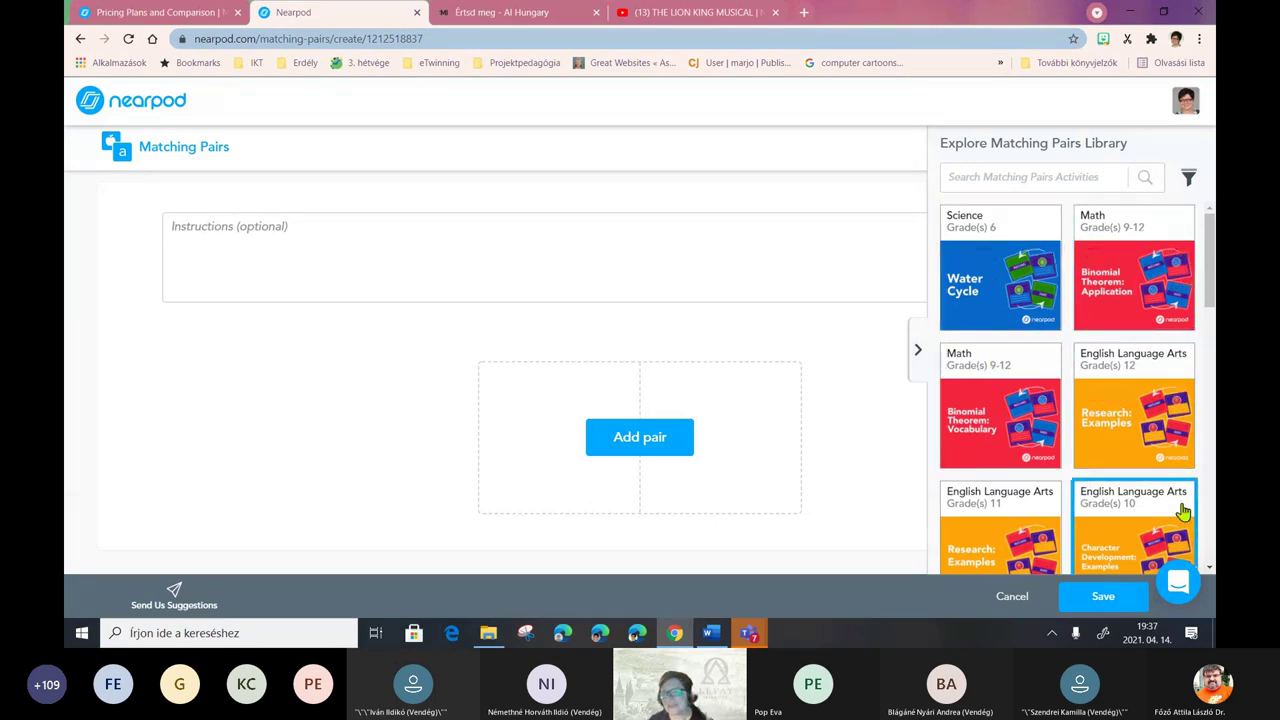
left_click(920, 355)
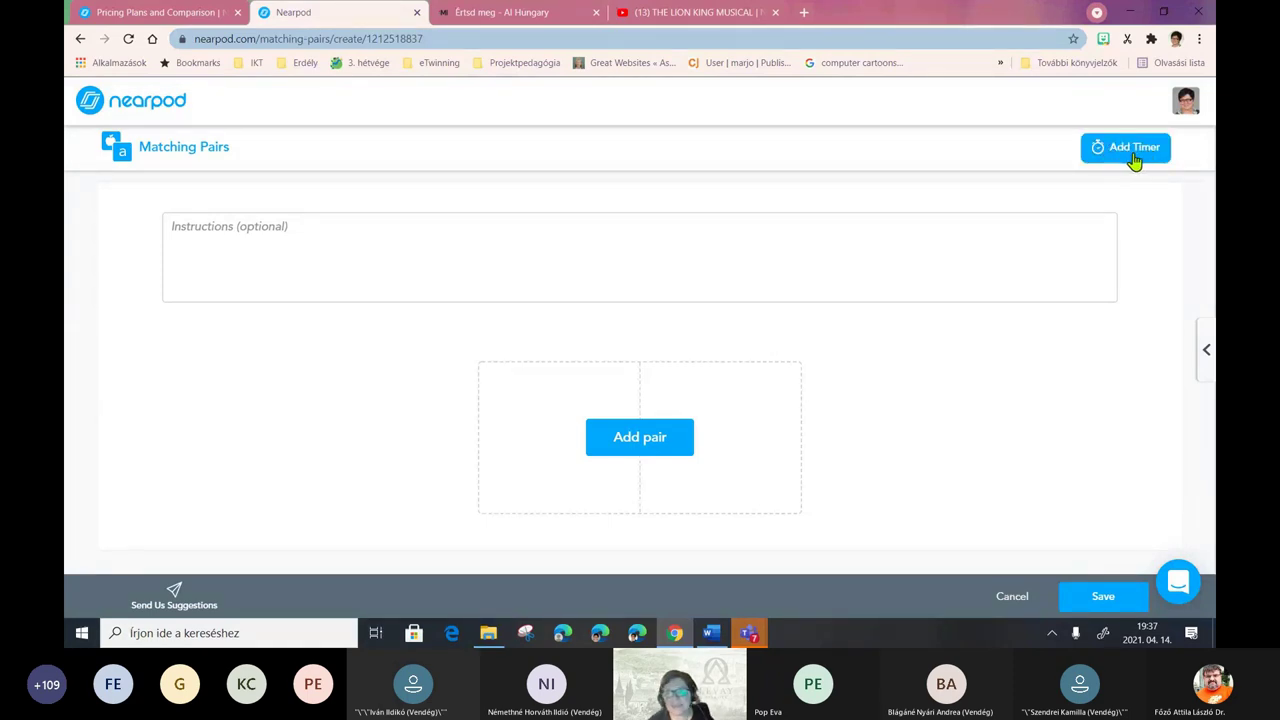
- Create the first matching pair with the text "pear" and the first image found by searching for pear
left_click(662, 450)
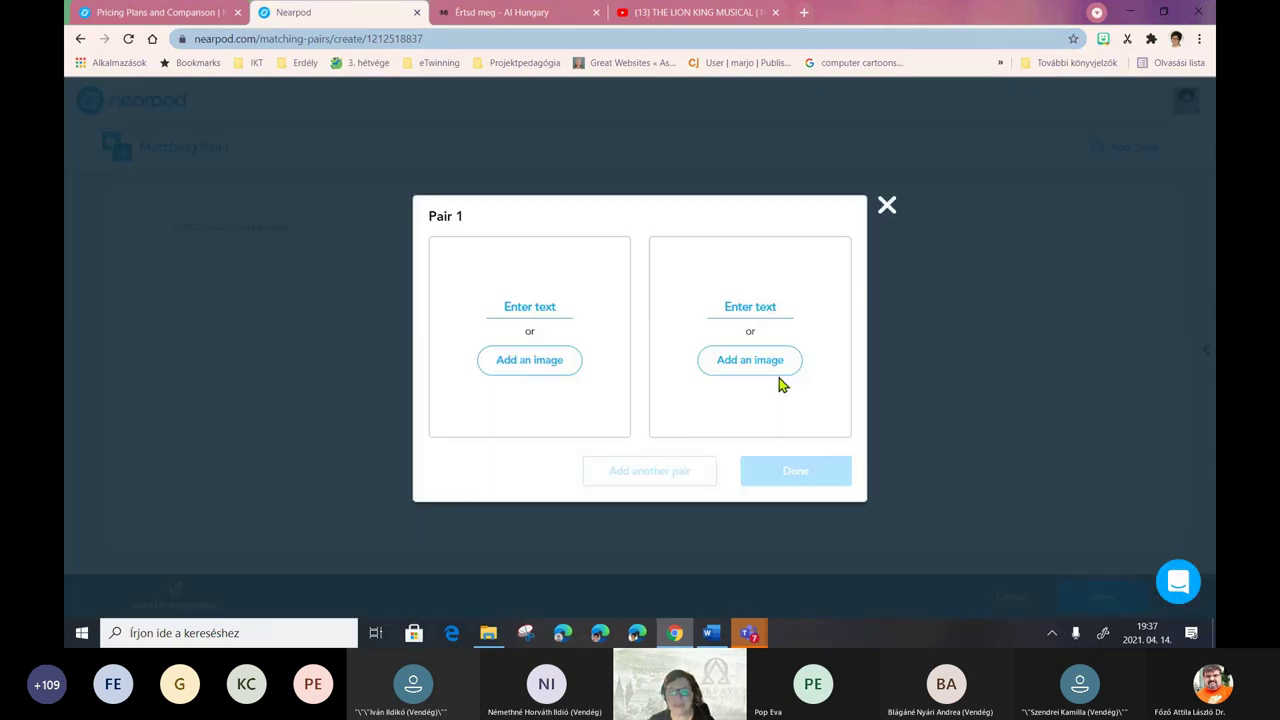
left_click(521, 306)
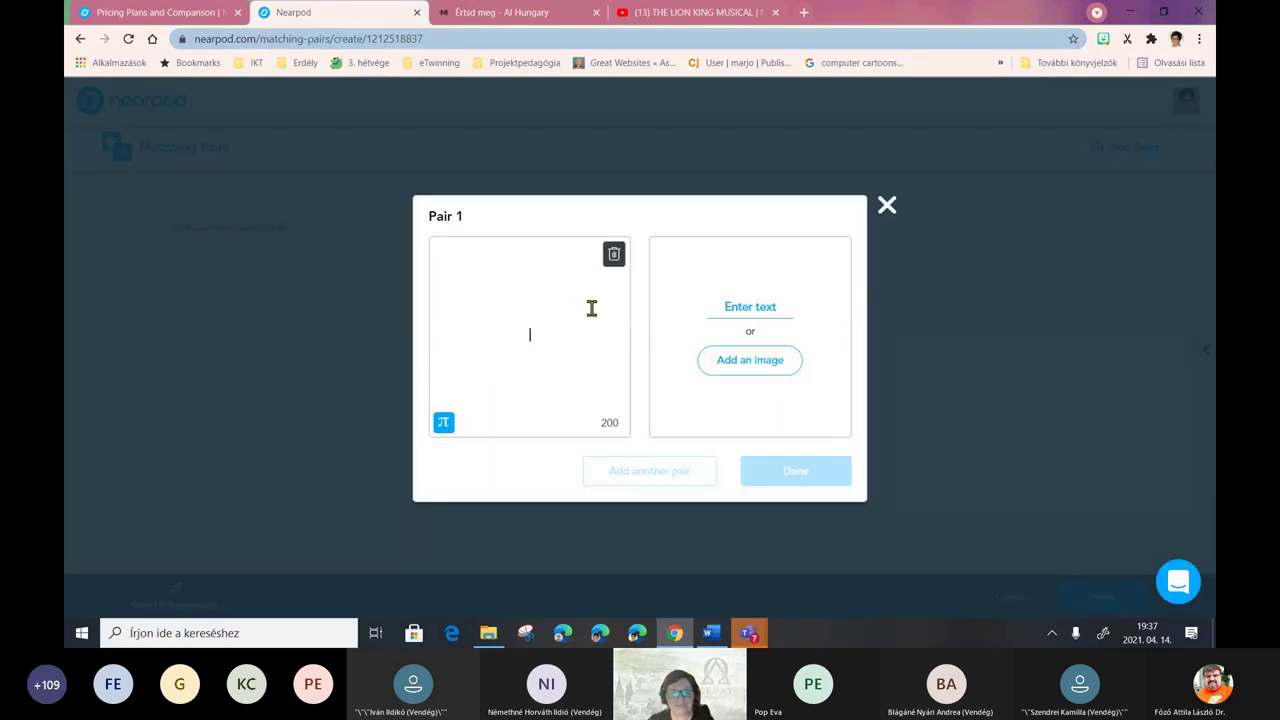
type("pear")
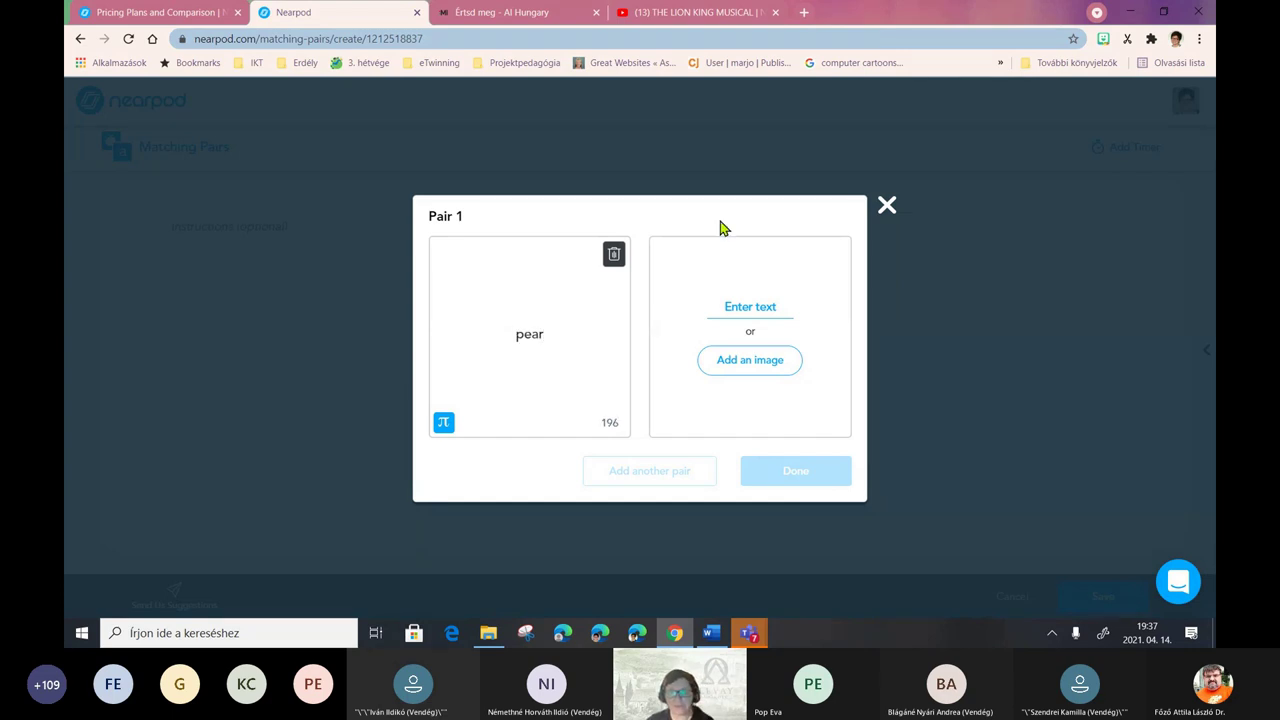
left_click(767, 360)
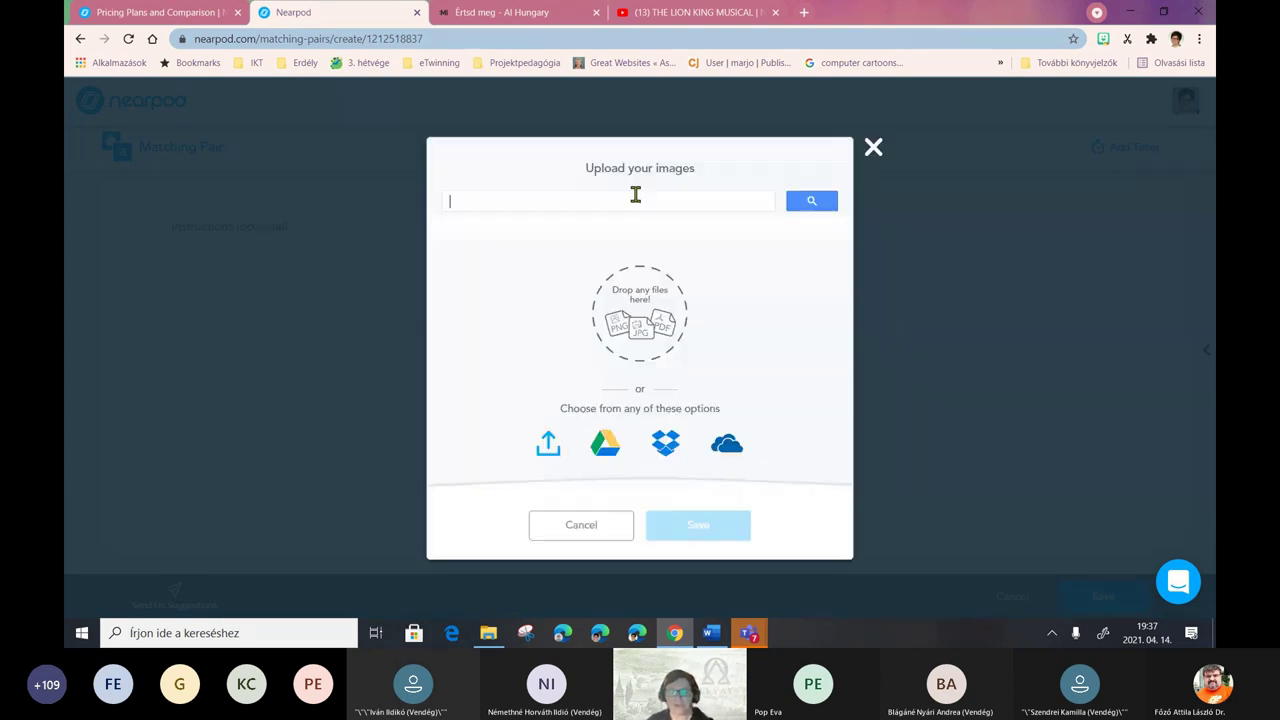
type("pear")
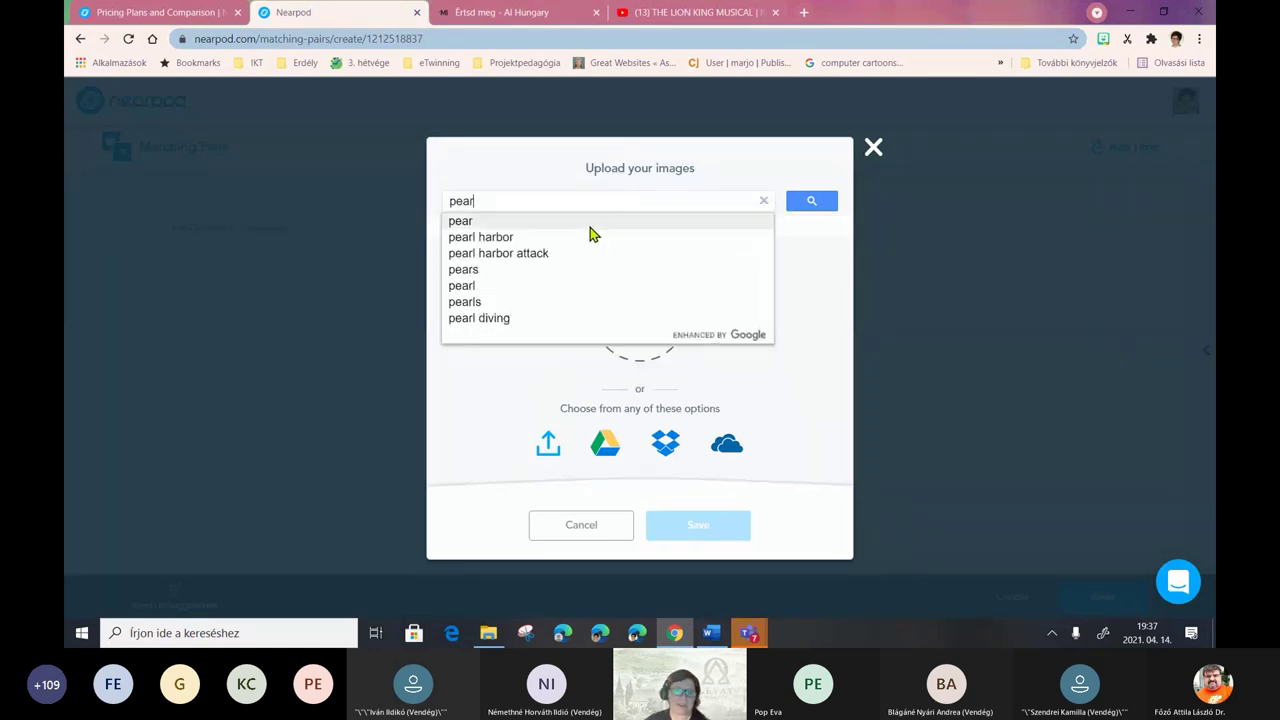
key("Return")
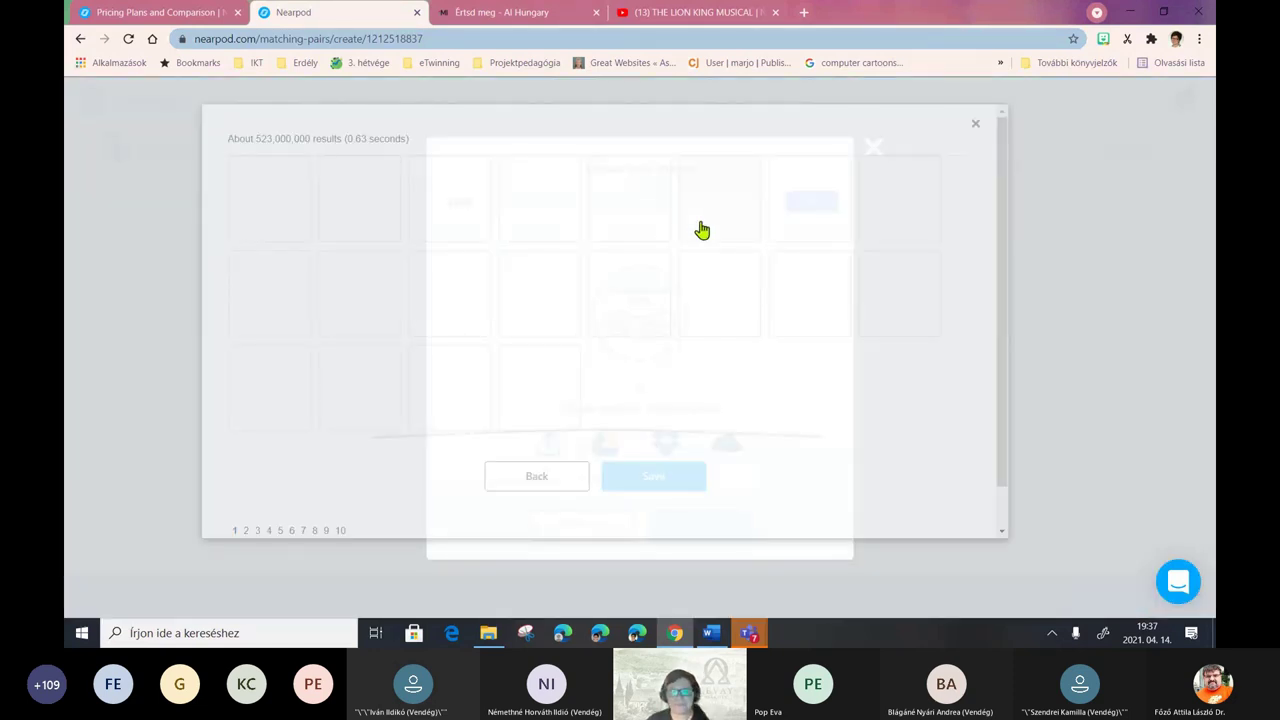
left_click(270, 198)
left_click(680, 478)
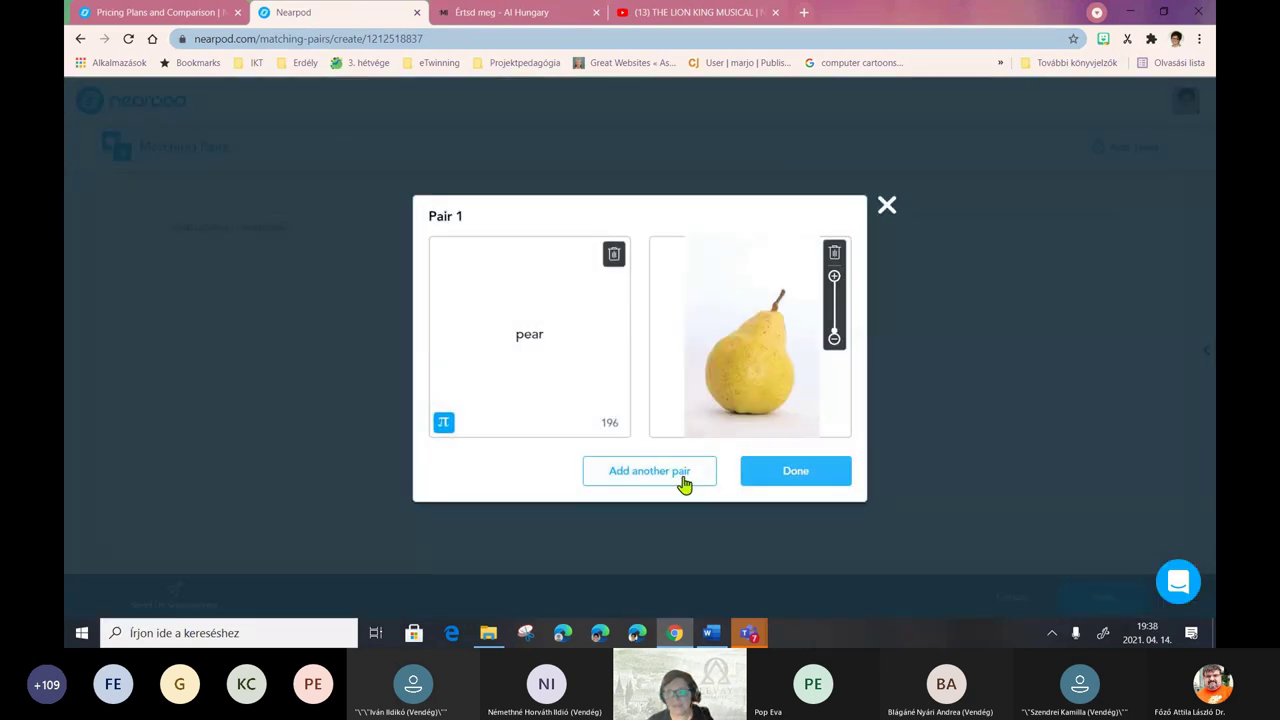
- Add a second matching pair with the text "Budapest" and its match "Hungary", and finish adding pairs
left_click(669, 482)
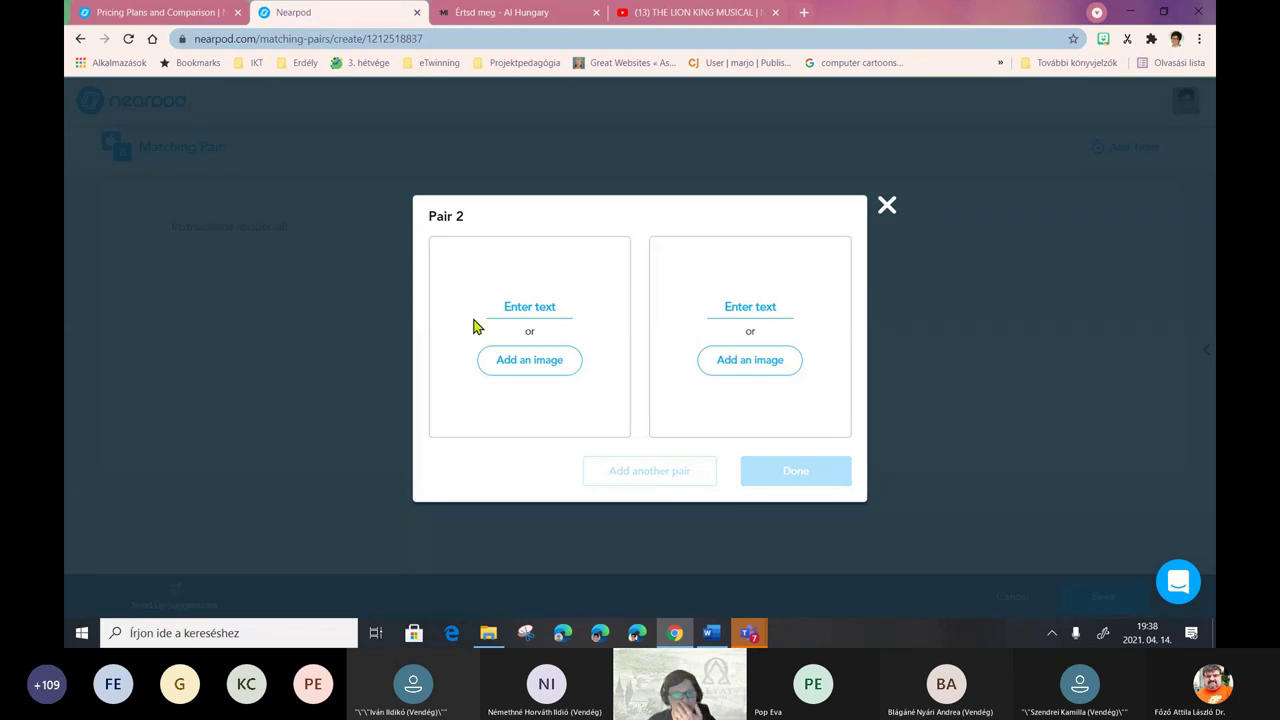
left_click(520, 306)
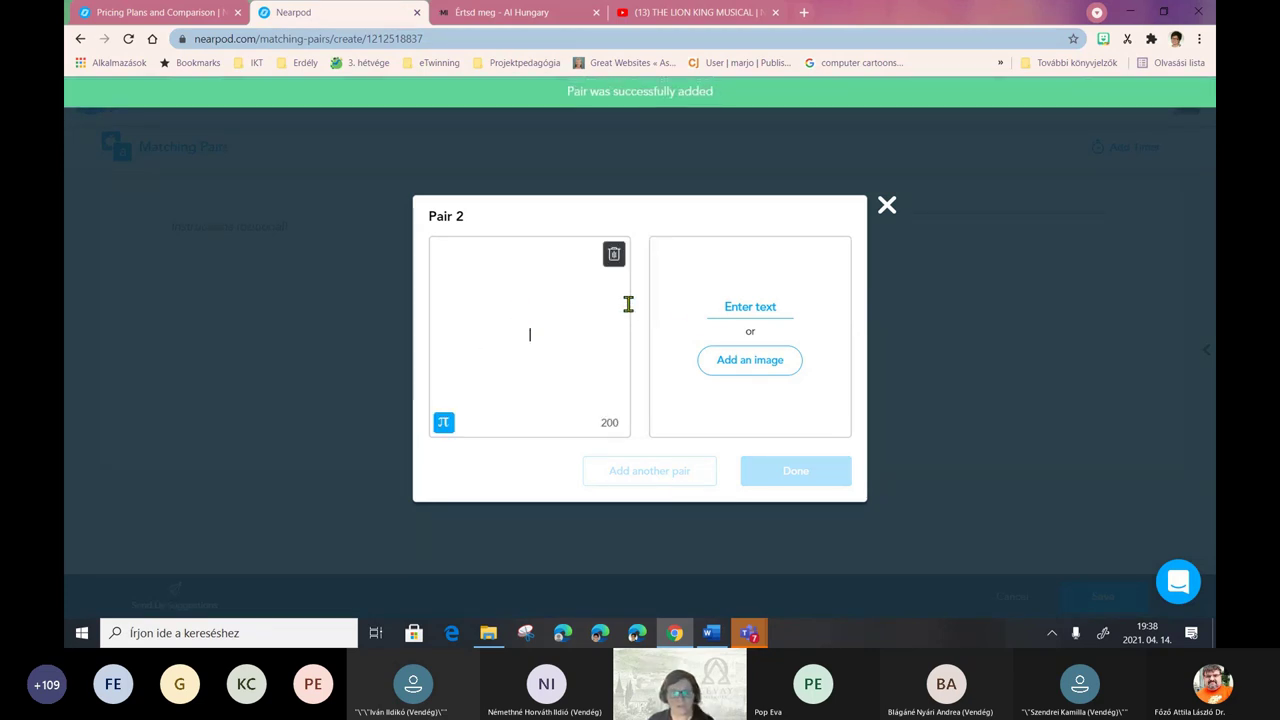
type("Budapest")
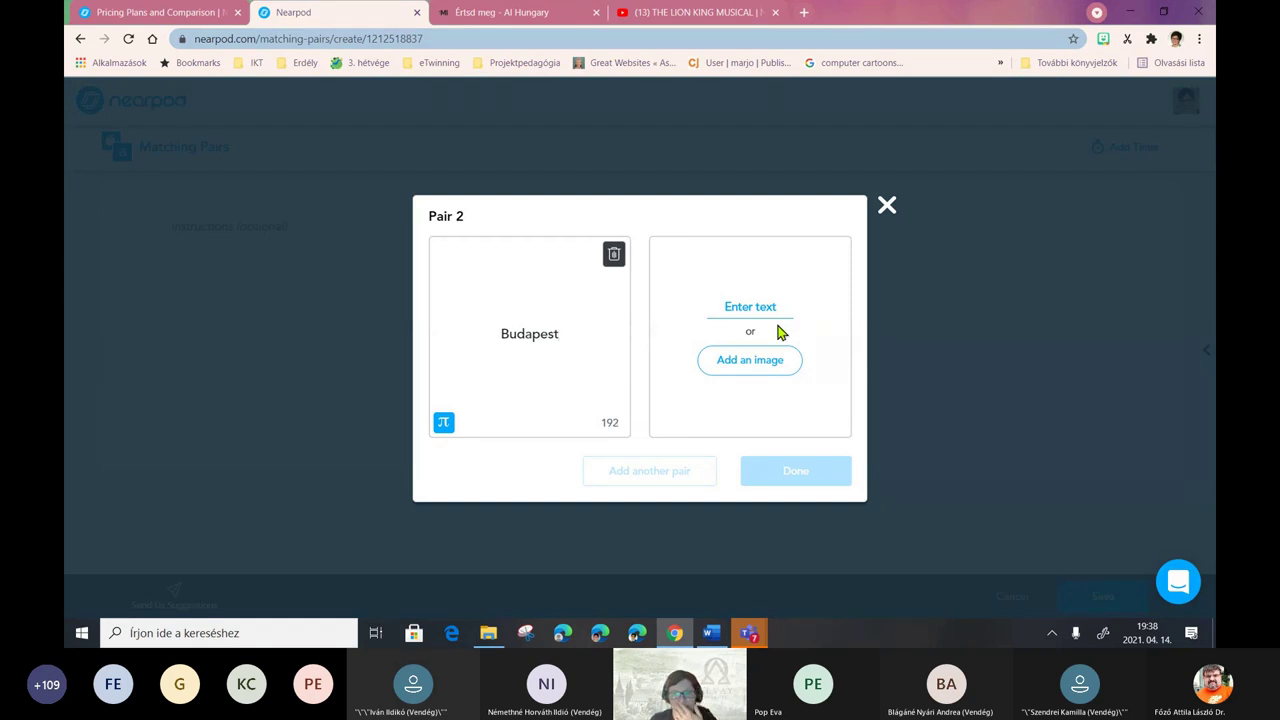
left_click(760, 308)
type("Hungary")
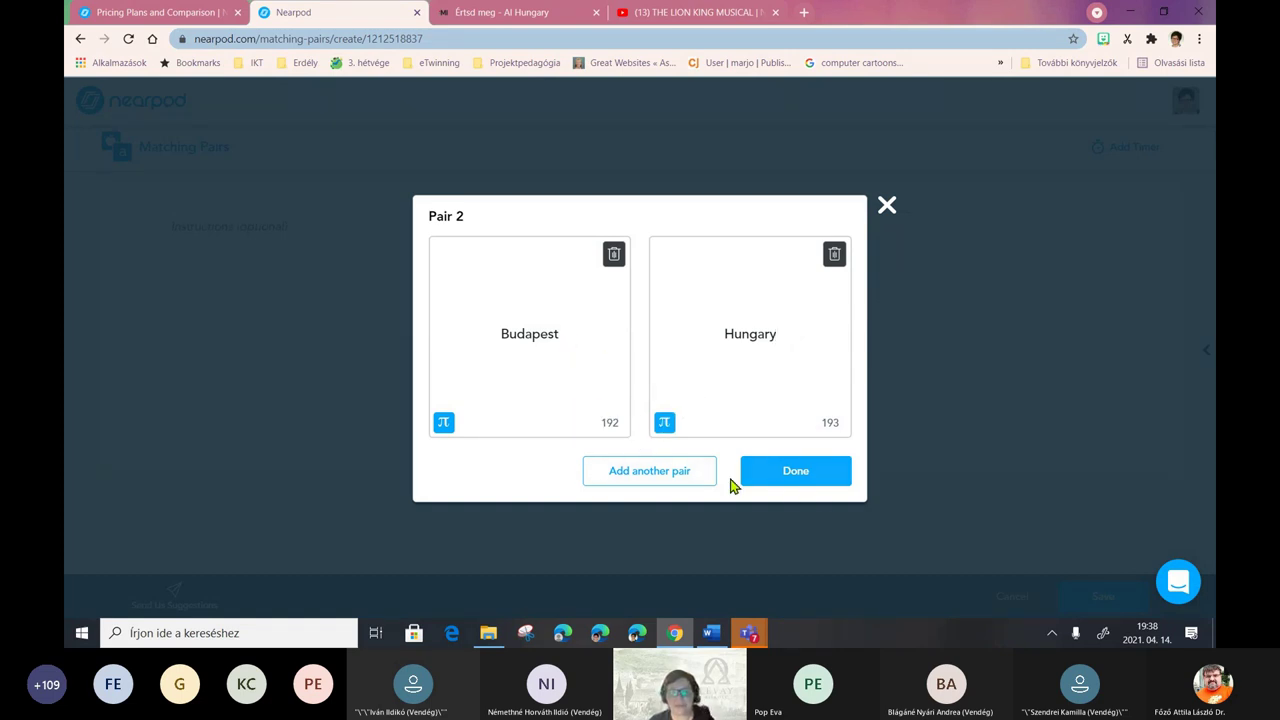
left_click(790, 472)
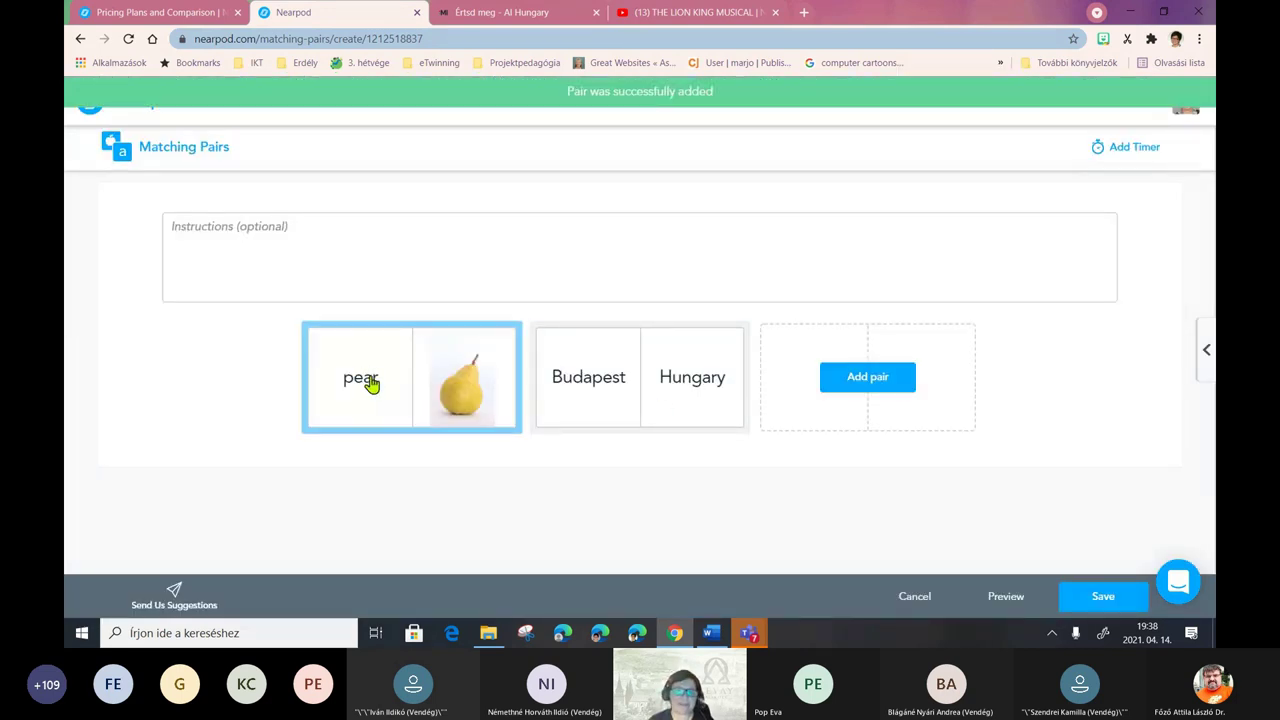
- Preview the Matching Pairs activity as shuffled cards, close the preview, and save the activity to the lesson
left_click(1010, 598)
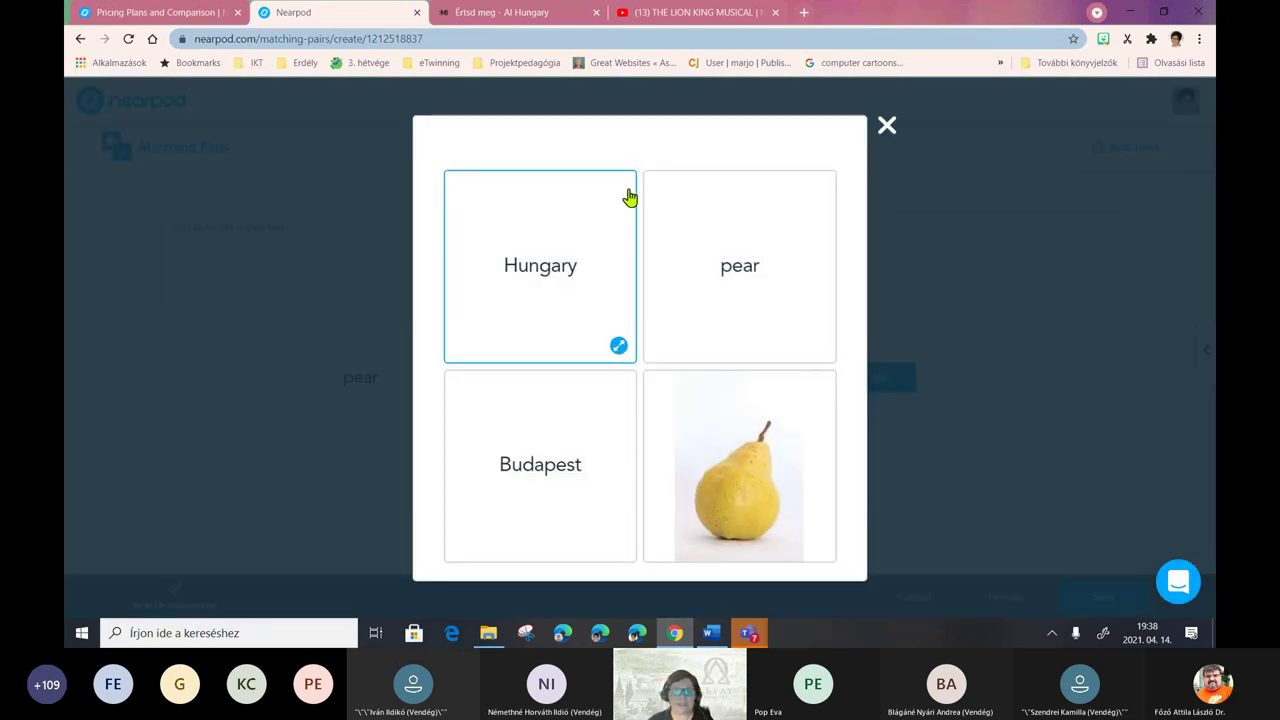
left_click(887, 128)
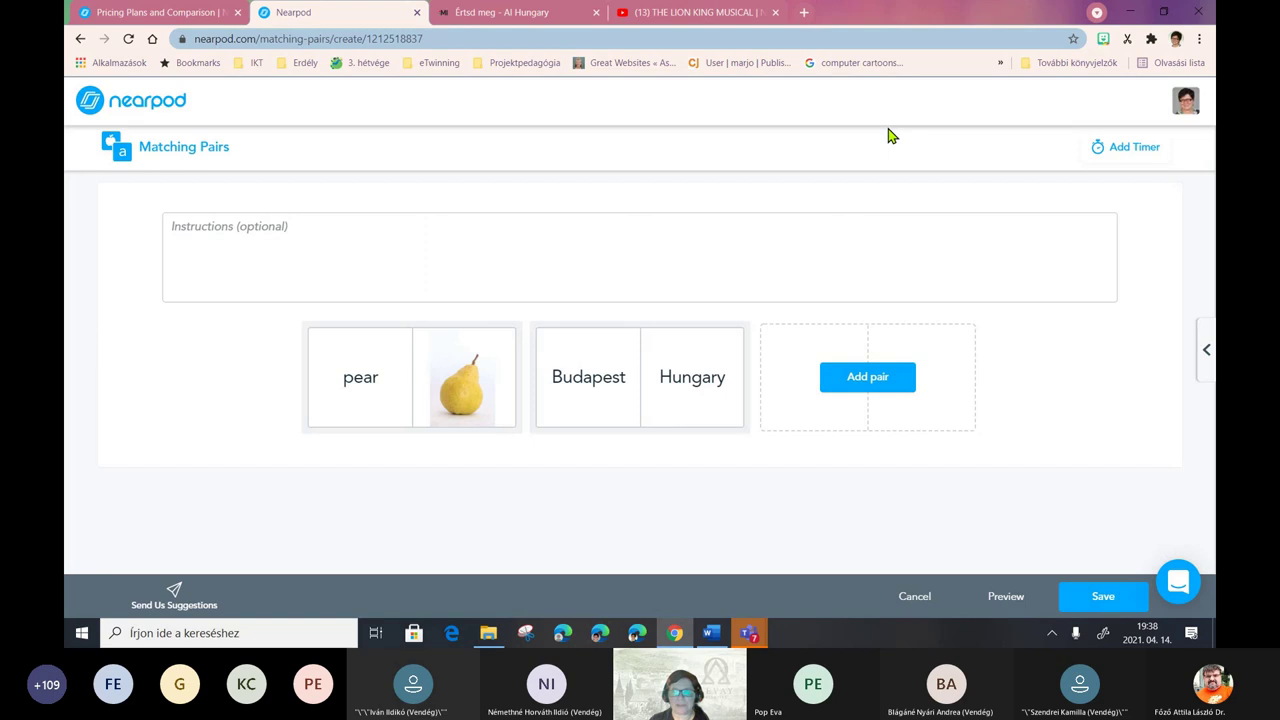
left_click(1090, 603)
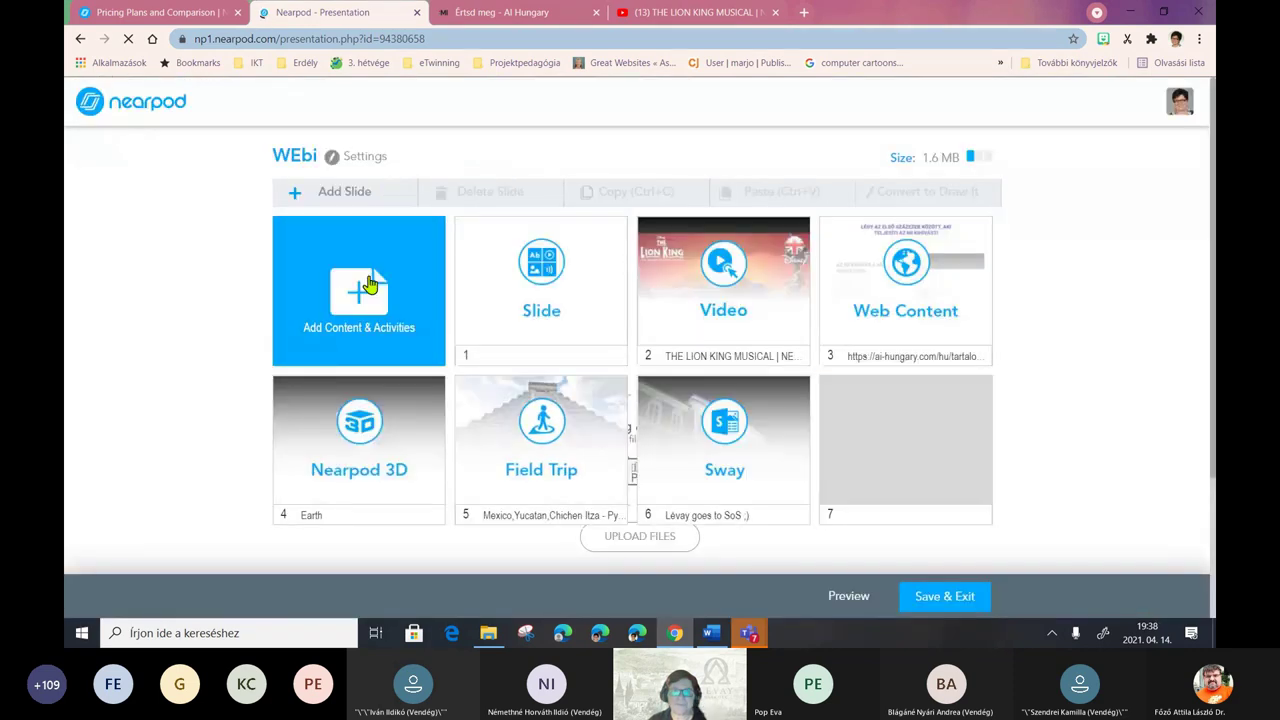
- Examine the question and answer options of a new Quiz activity, and leave it without saving
left_click(368, 285)
left_click(440, 218)
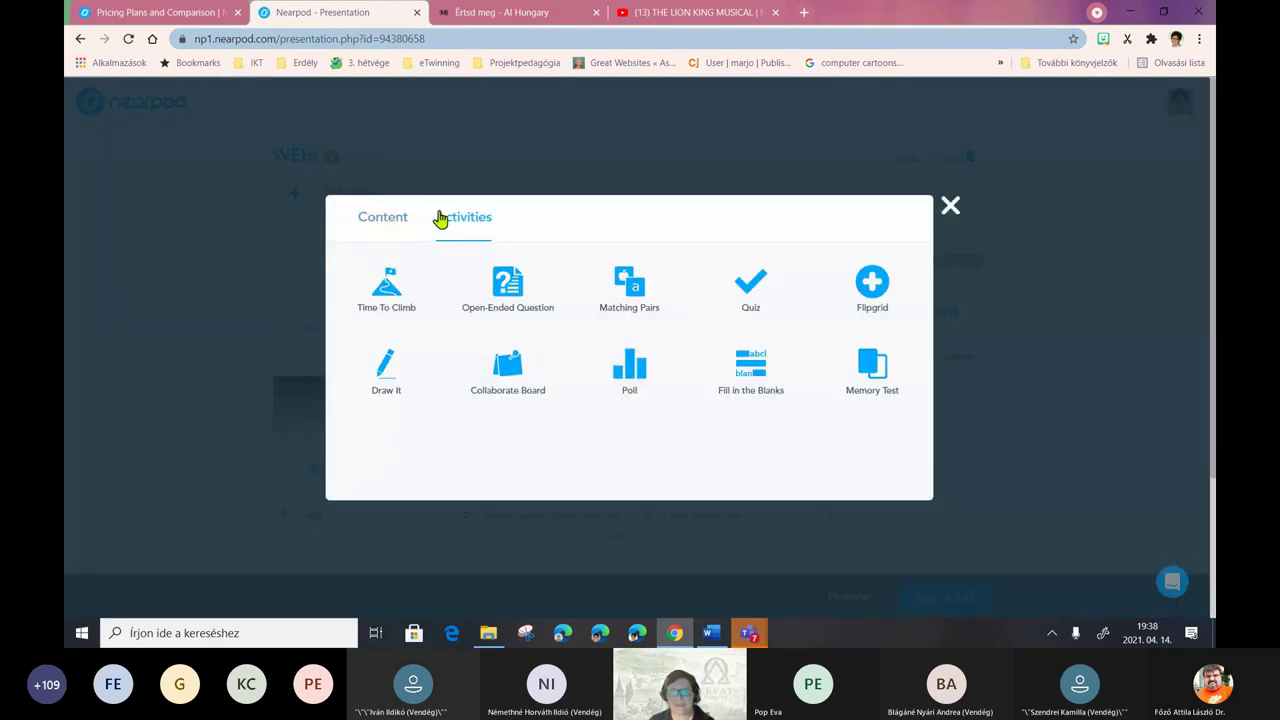
left_click(760, 290)
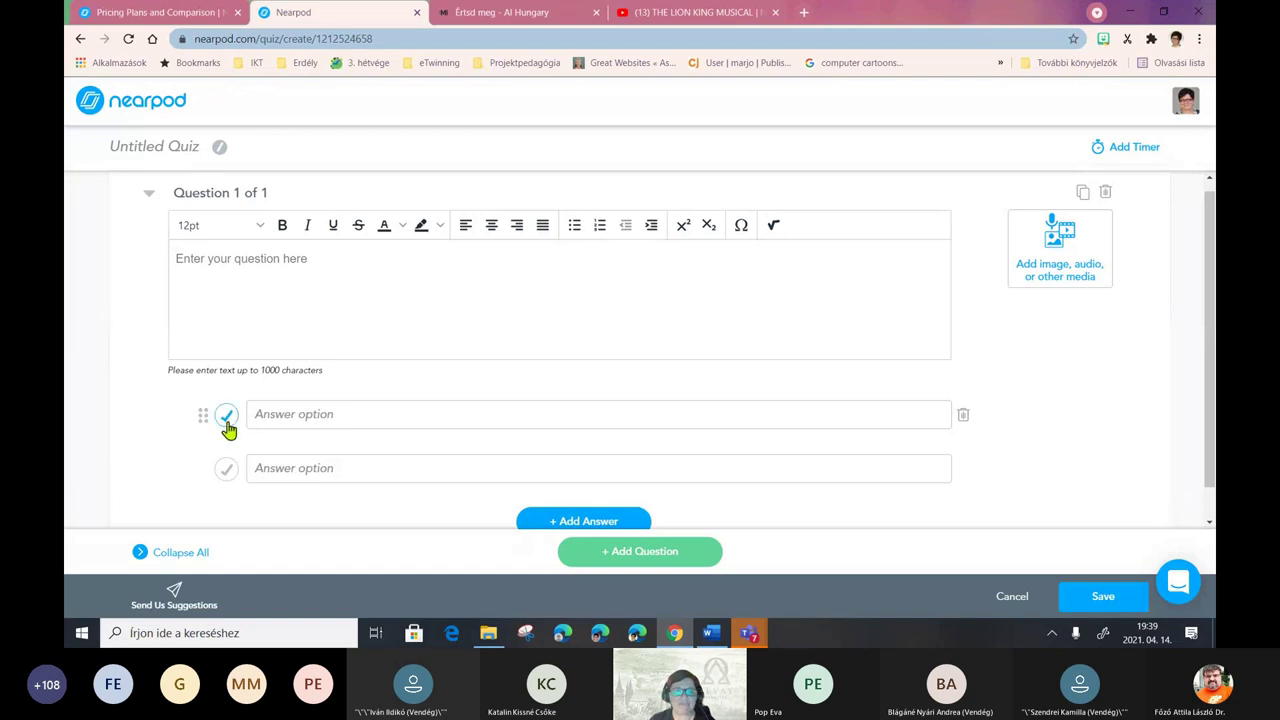
left_click(1025, 603)
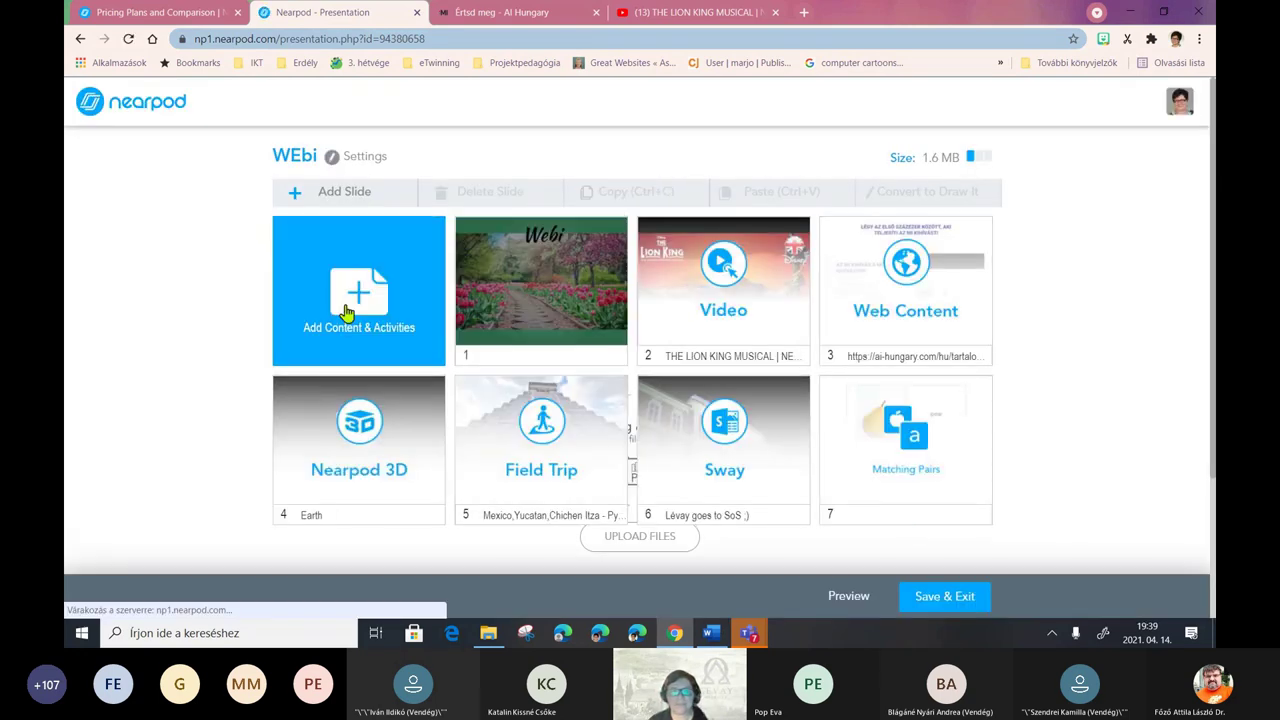
- Examine which links a Flipgrid activity requires, and cancel it without adding anything
left_click(350, 315)
left_click(463, 216)
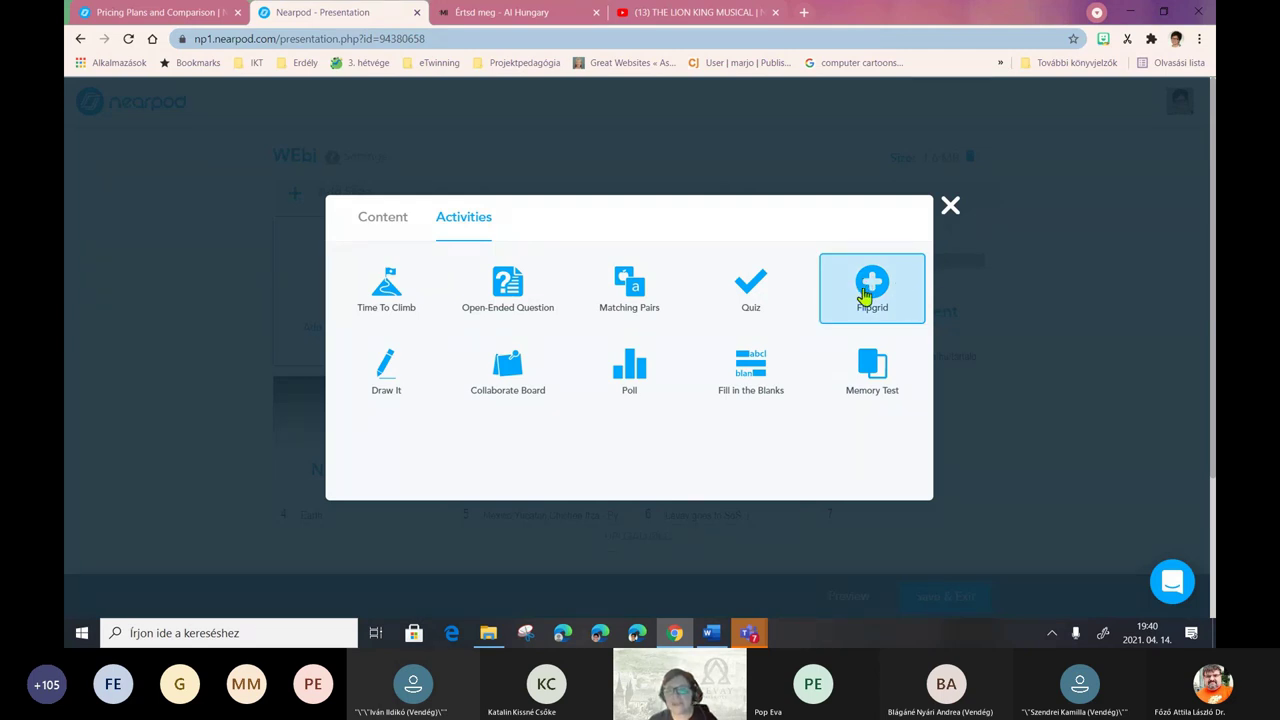
left_click(867, 290)
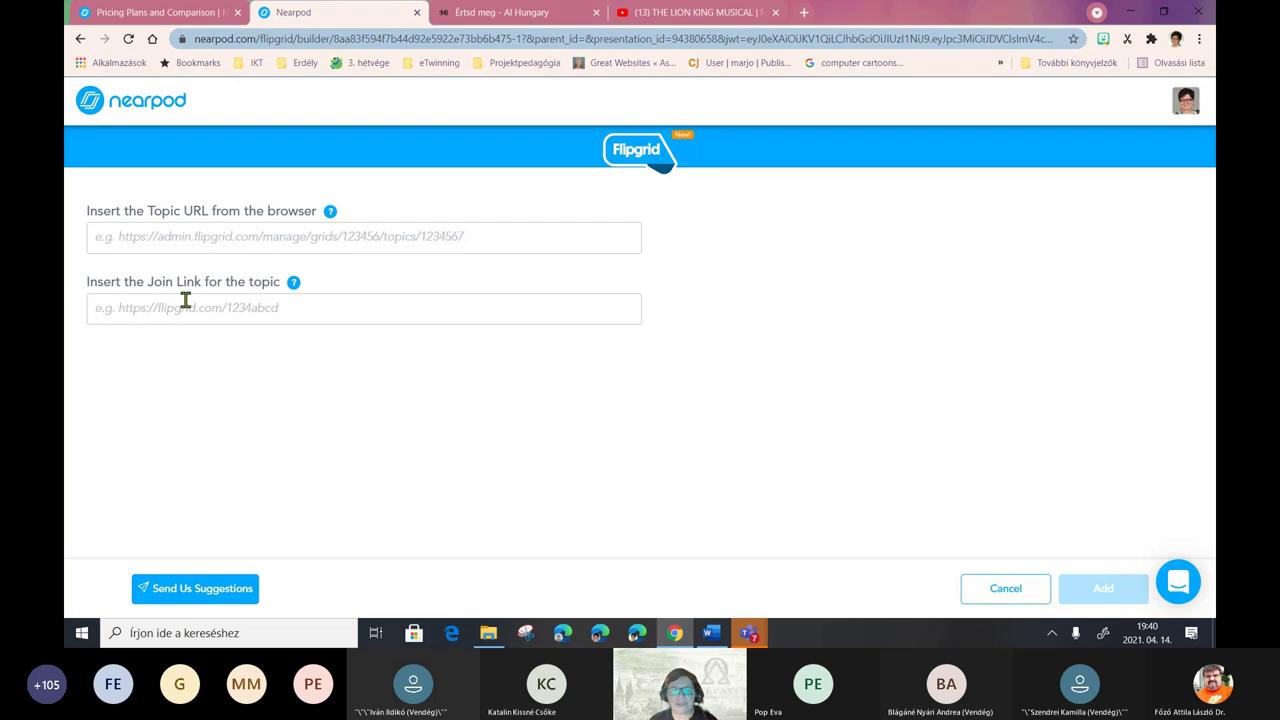
left_click(1017, 603)
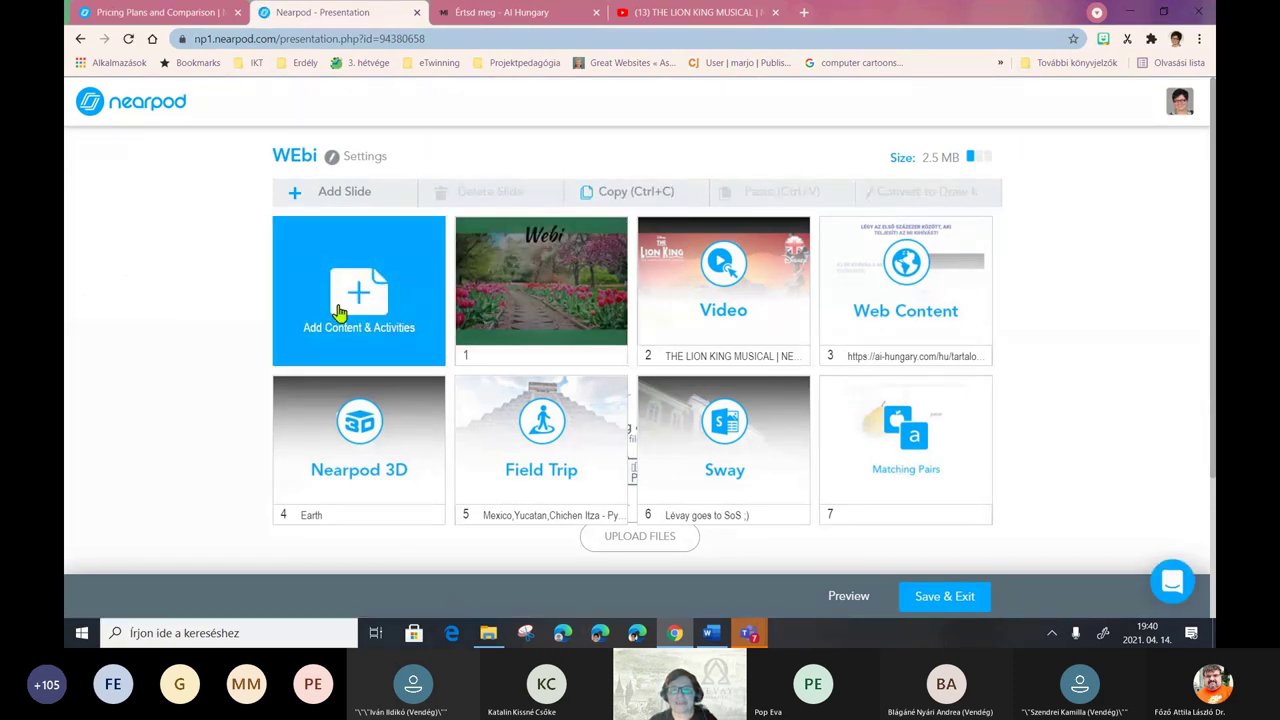
- Examine the Draw It activity editor with its template library collapsed, and cancel it
left_click(341, 309)
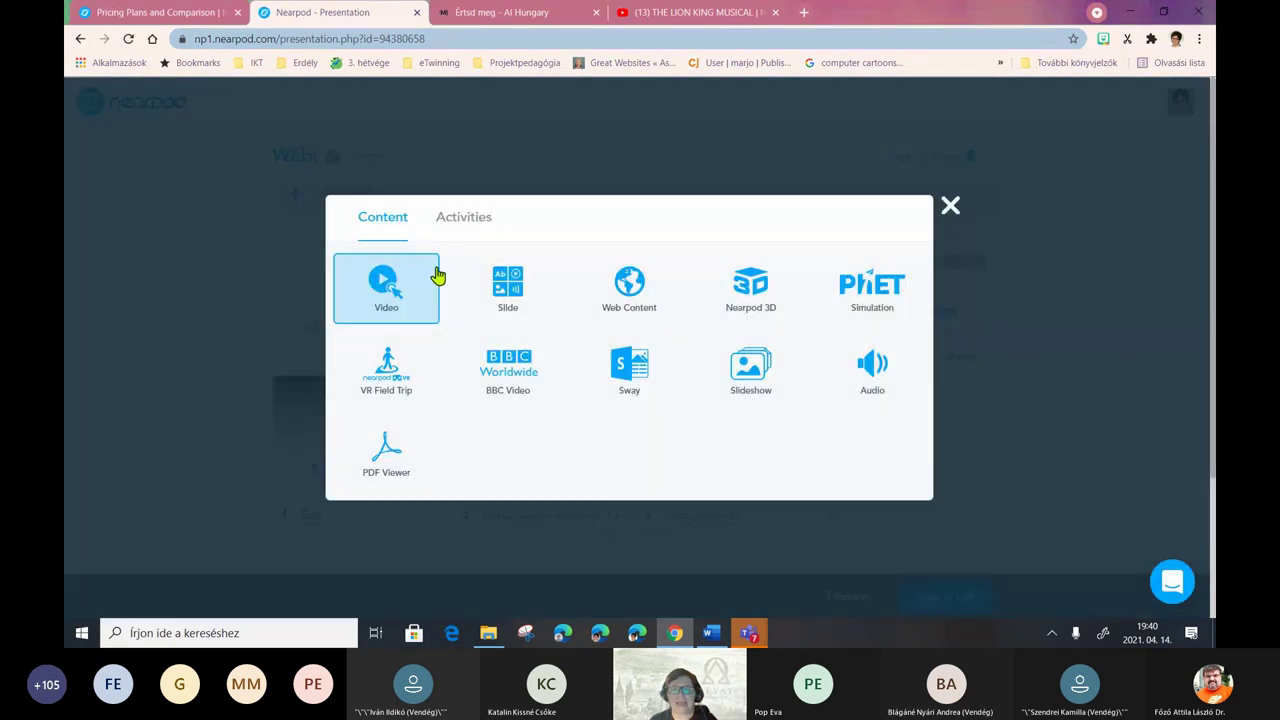
left_click(484, 219)
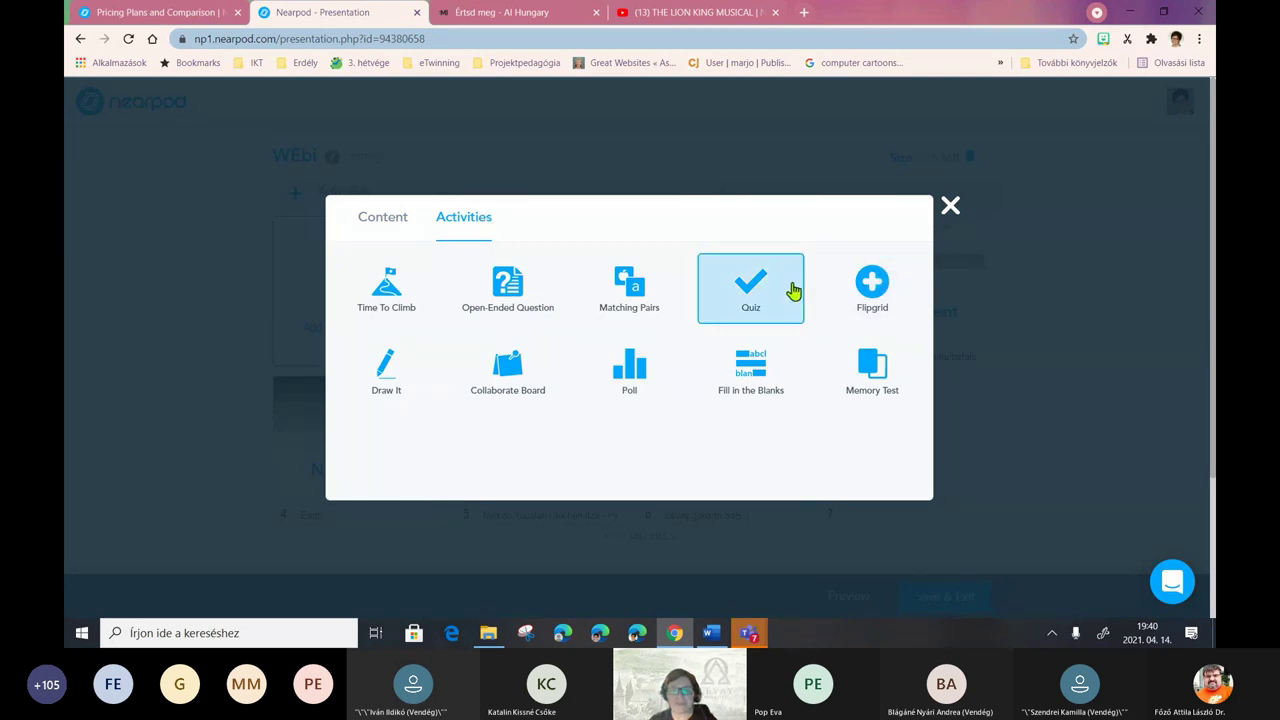
left_click(384, 372)
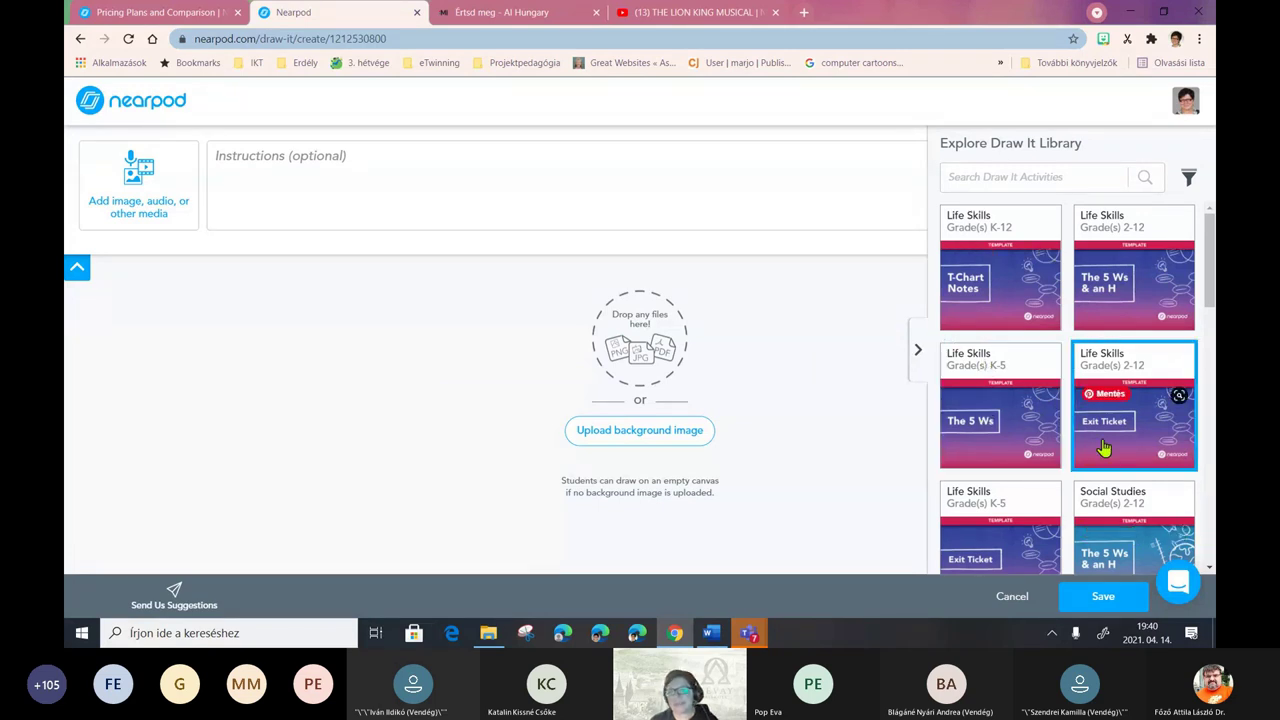
left_click(915, 350)
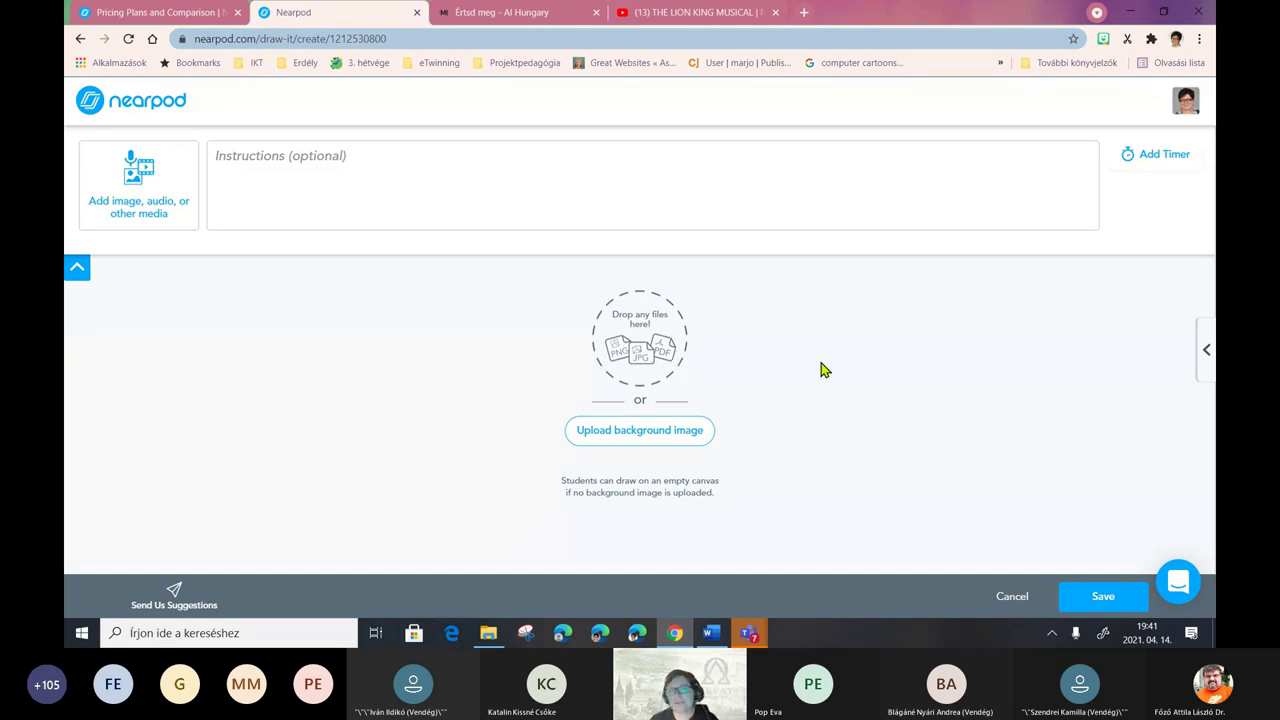
left_click(1012, 597)
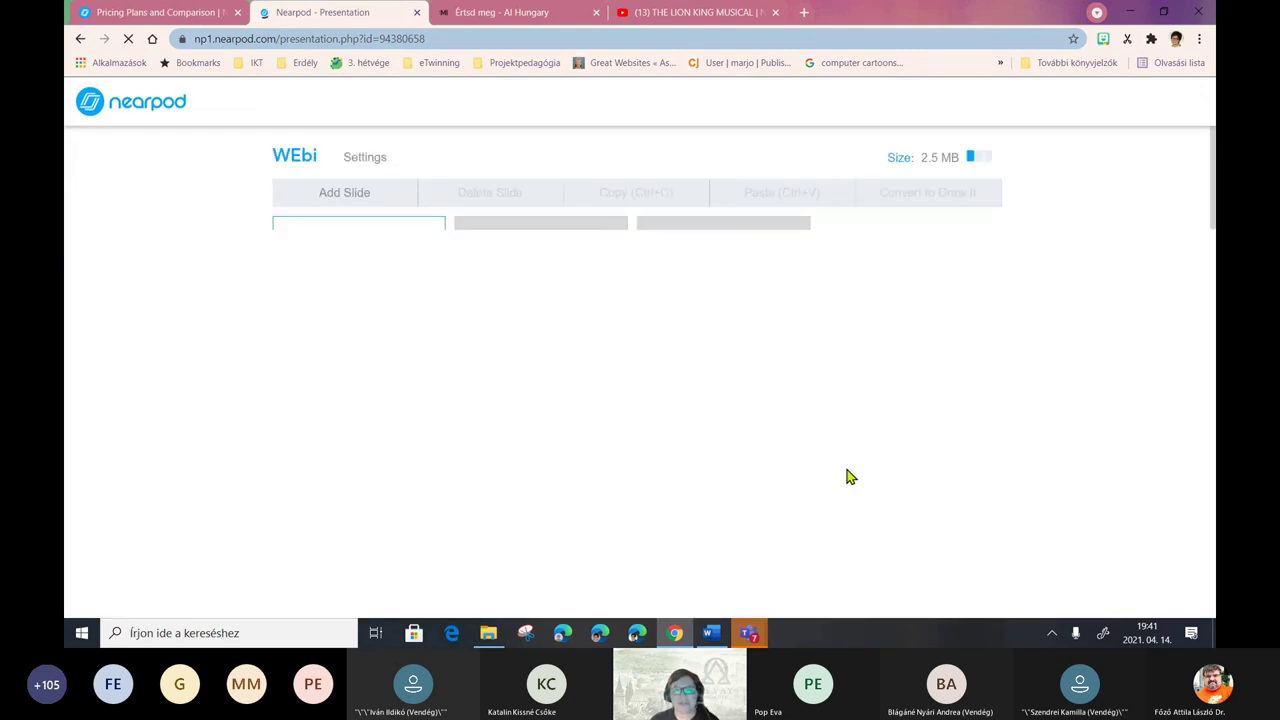
- Start a Collaborate Board activity, preview it in the corkboard style with blue notes, and cancel it
left_click(380, 320)
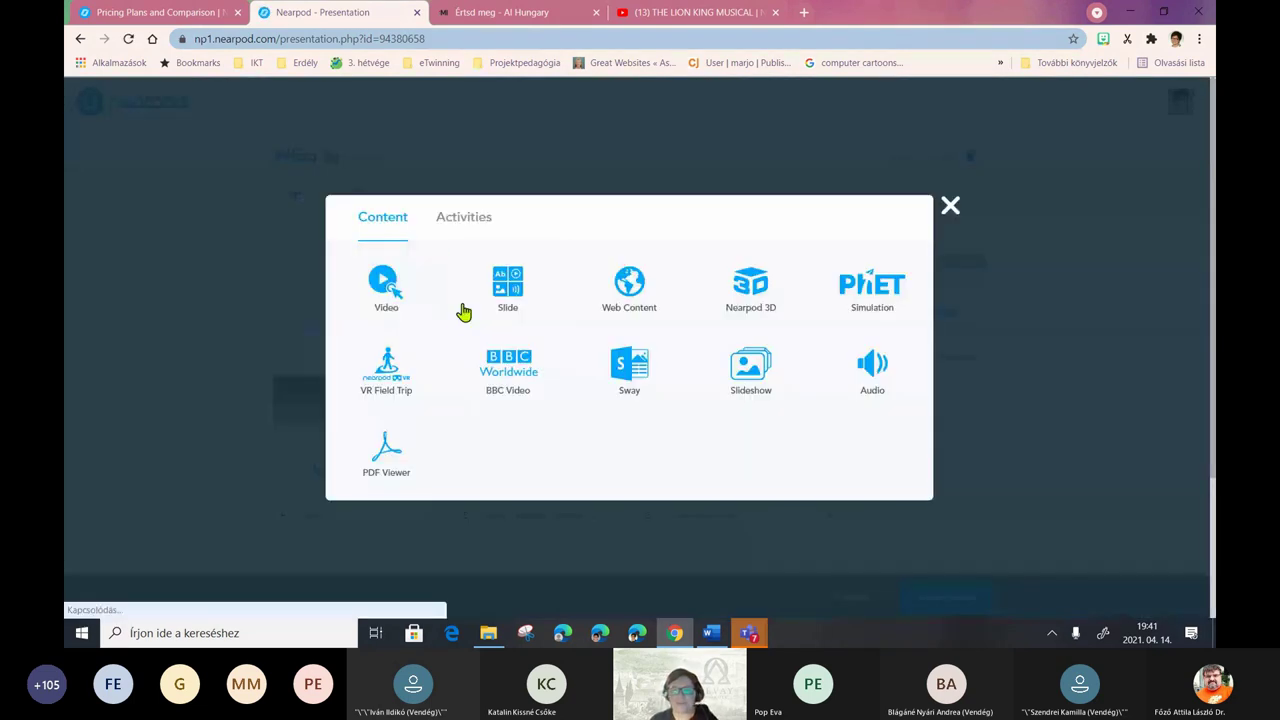
left_click(476, 228)
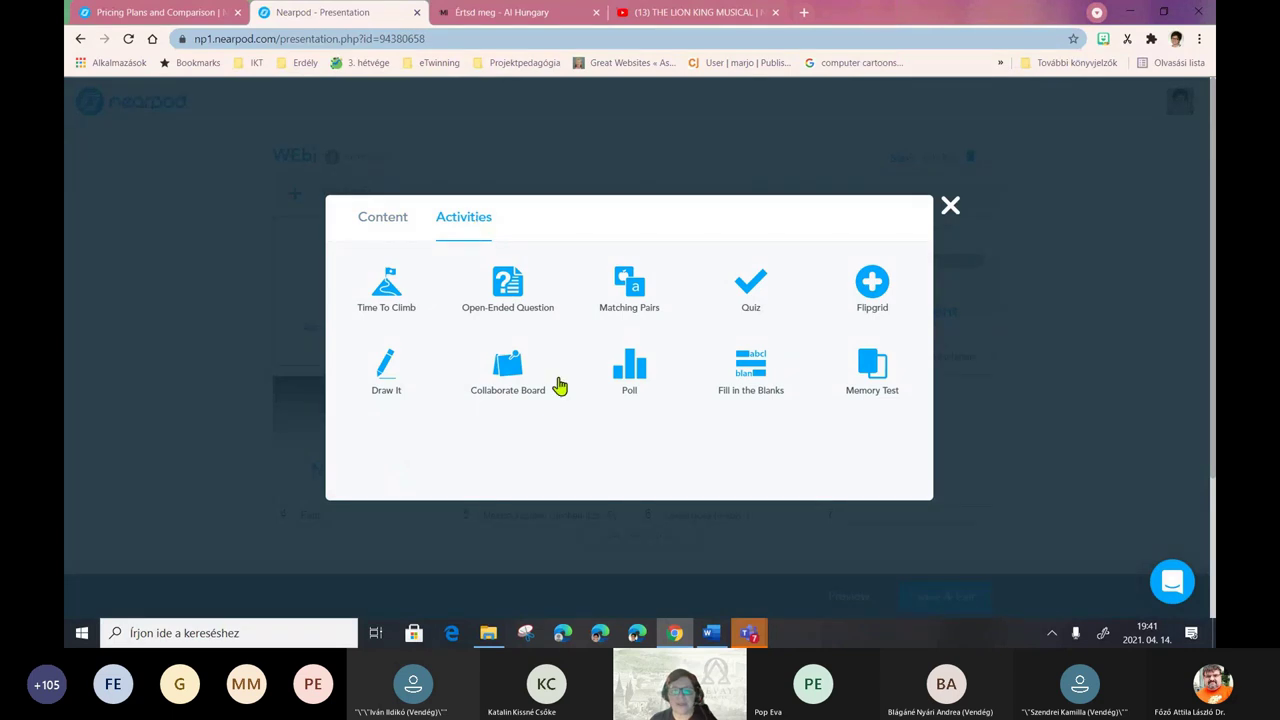
left_click(503, 372)
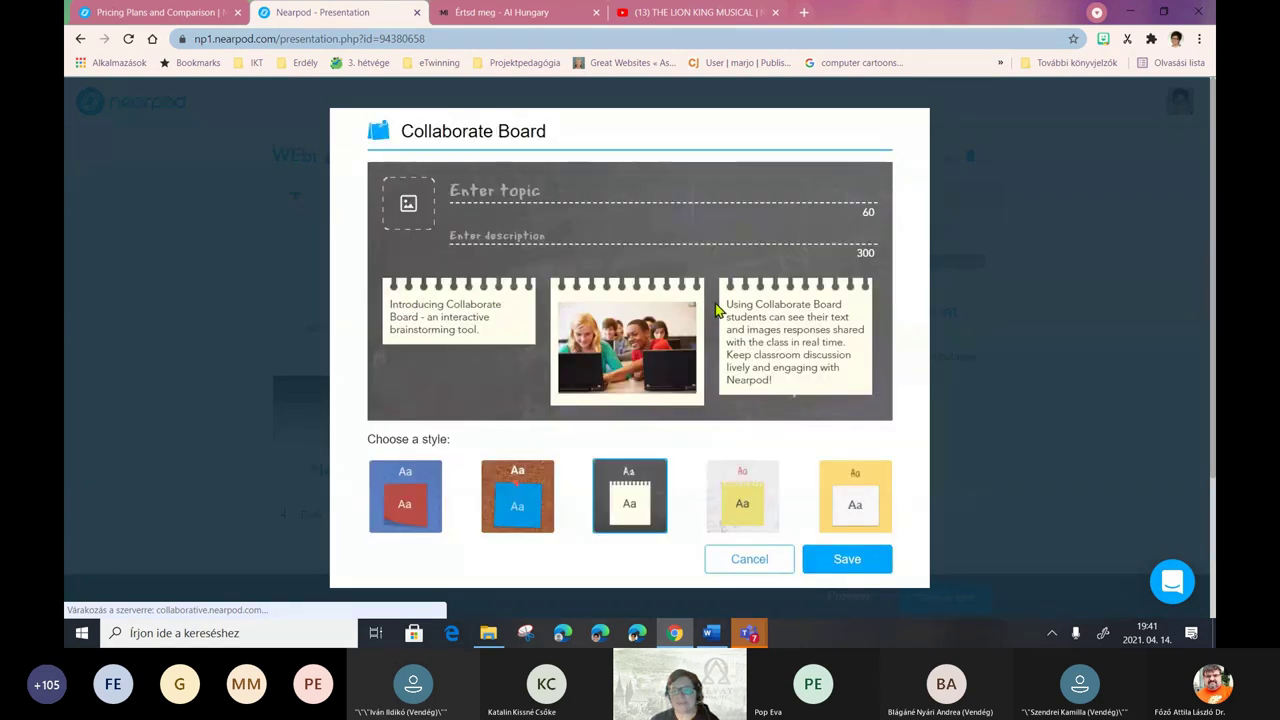
left_click(512, 500)
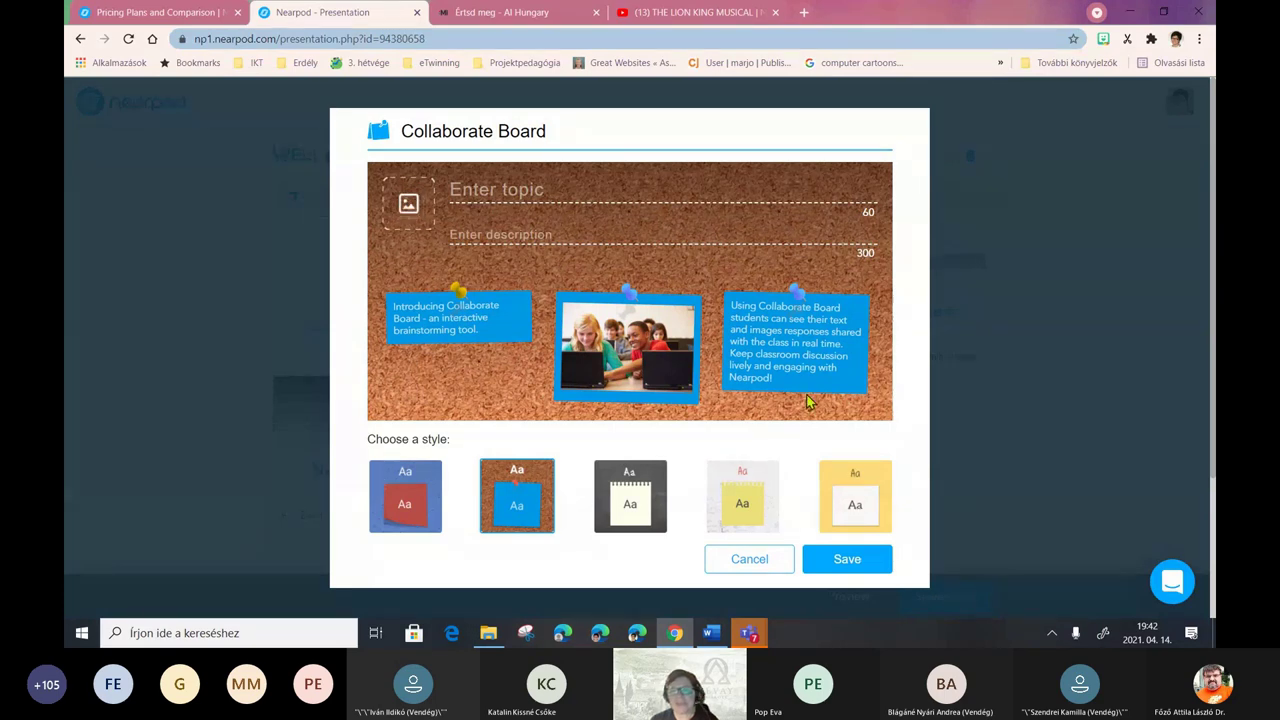
left_click(757, 567)
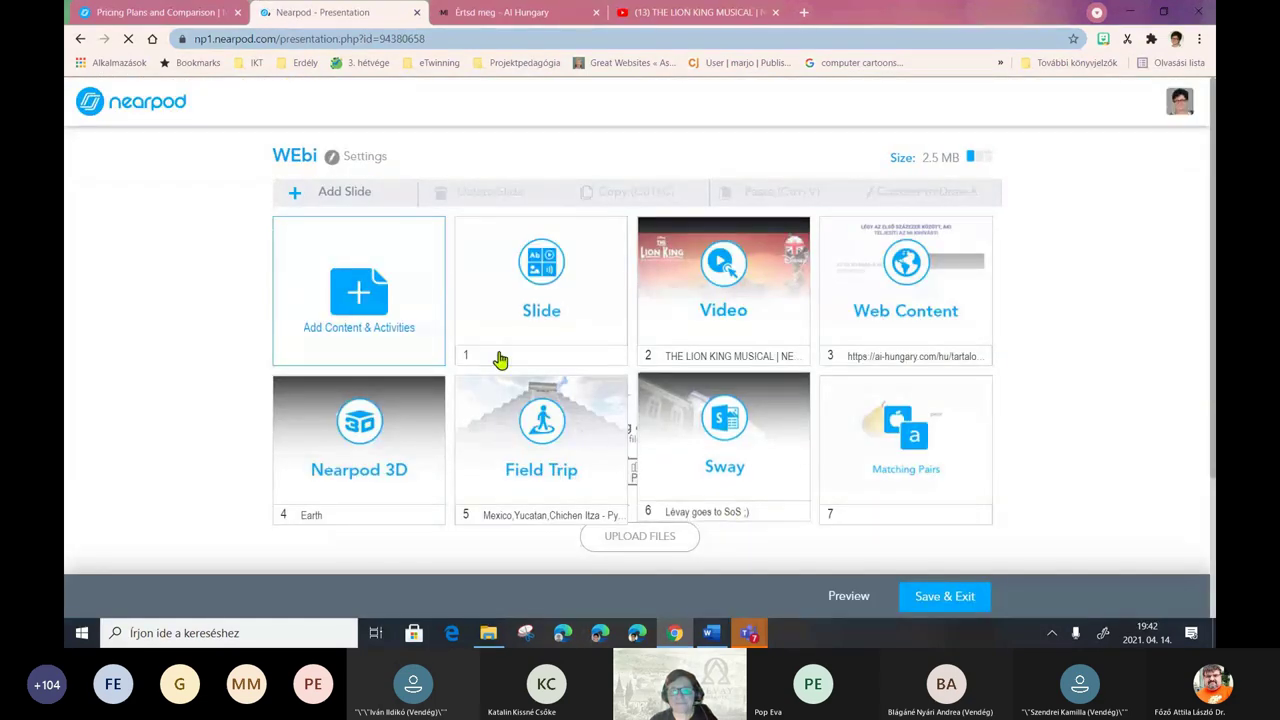
- Examine the question, answer and multiple-selection options of a Poll activity, and return to the lesson without saving
left_click(354, 304)
left_click(479, 220)
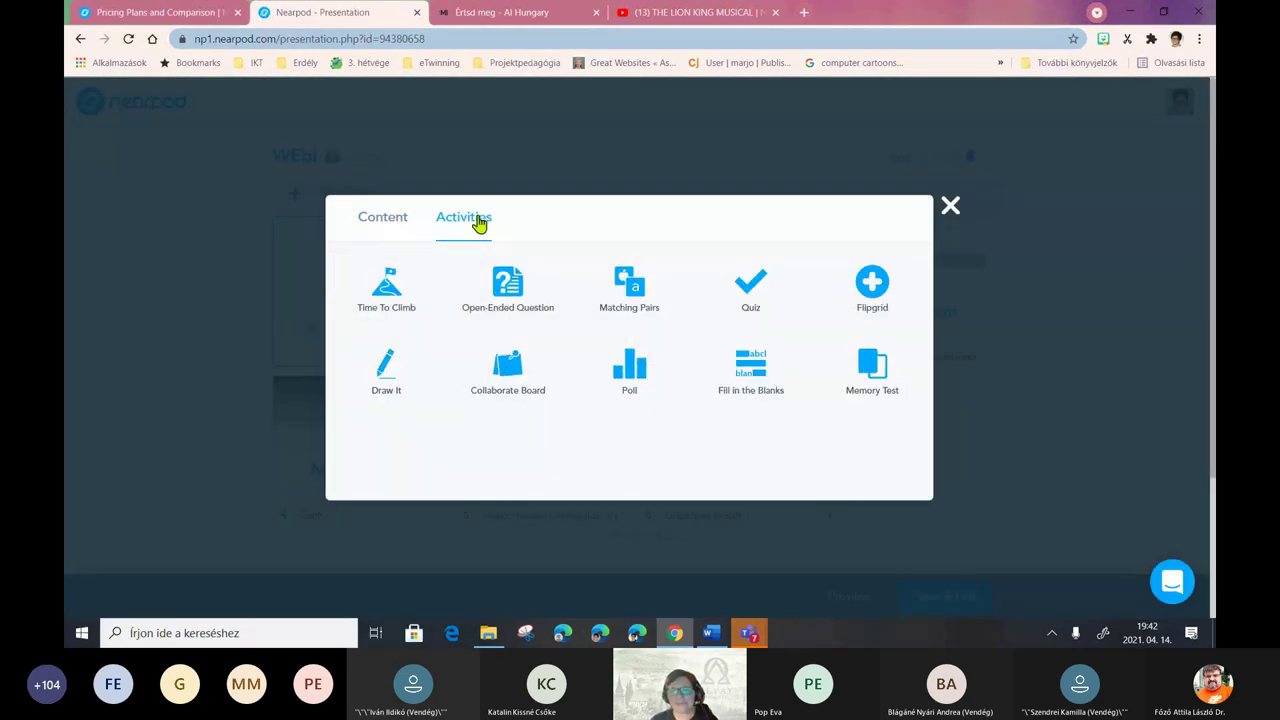
left_click(642, 369)
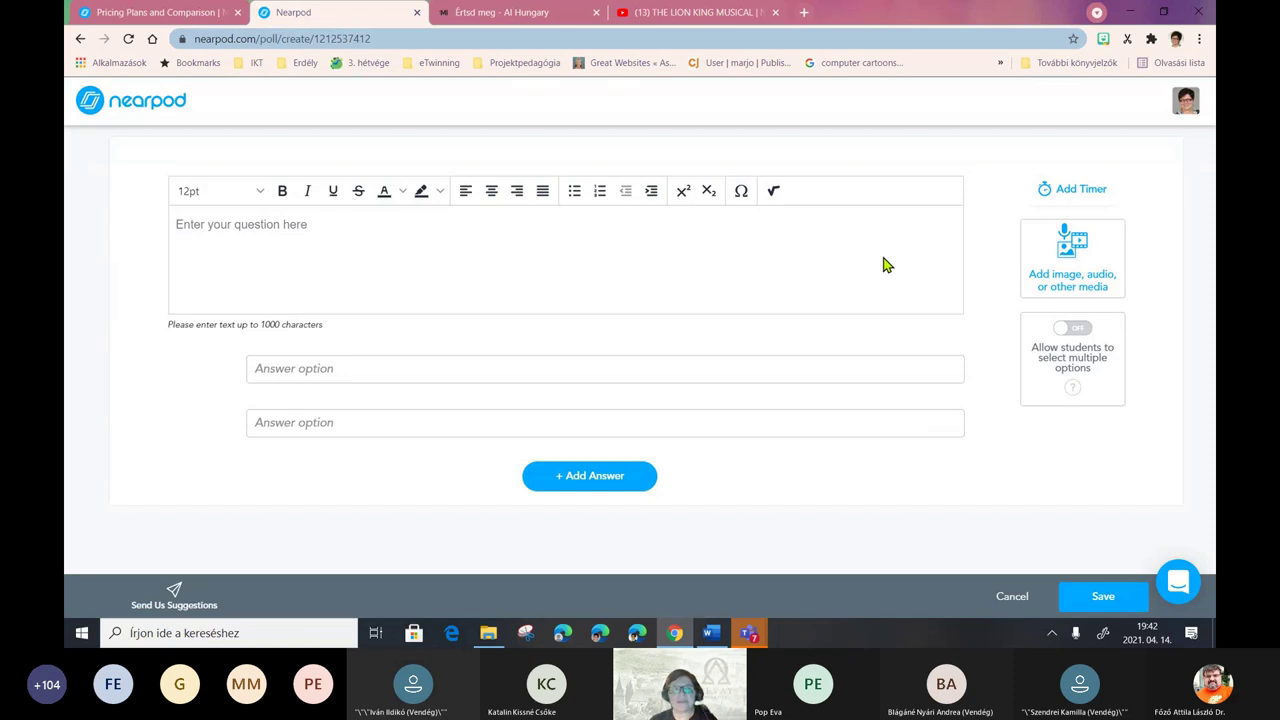
left_click(80, 38)
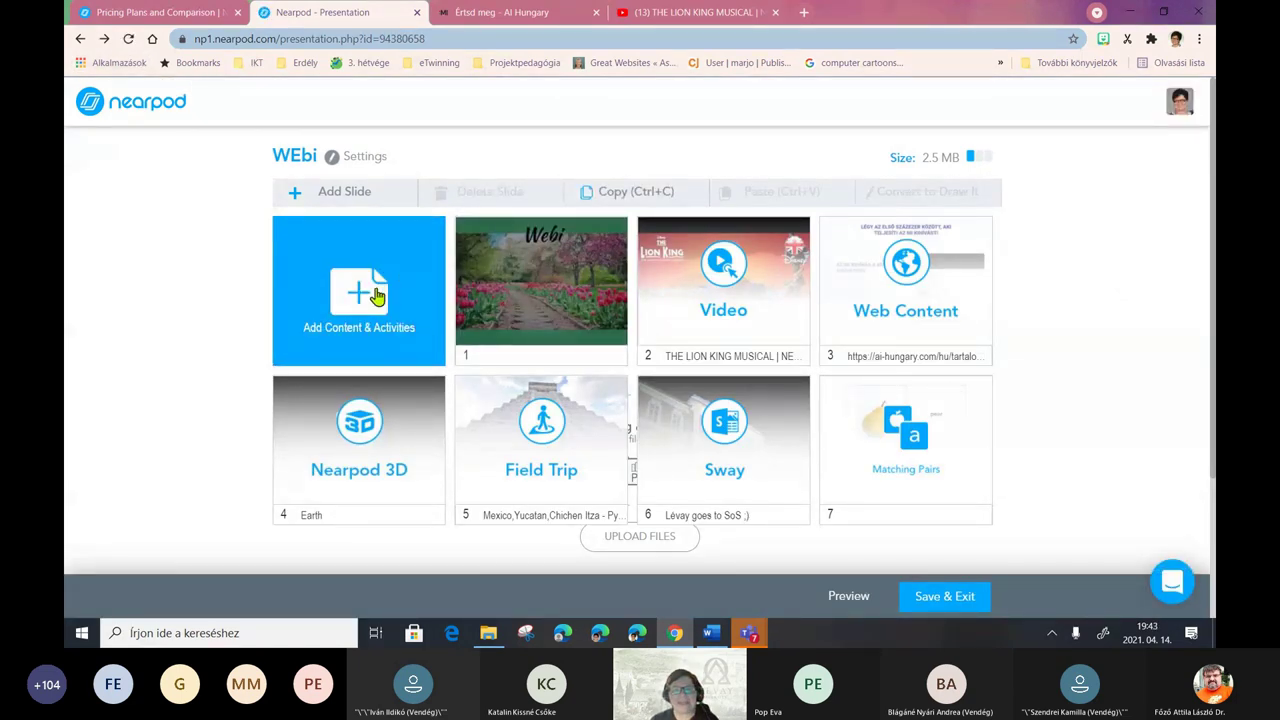
- Start a new Fill in the Blanks activity in the WEbi lesson
left_click(377, 295)
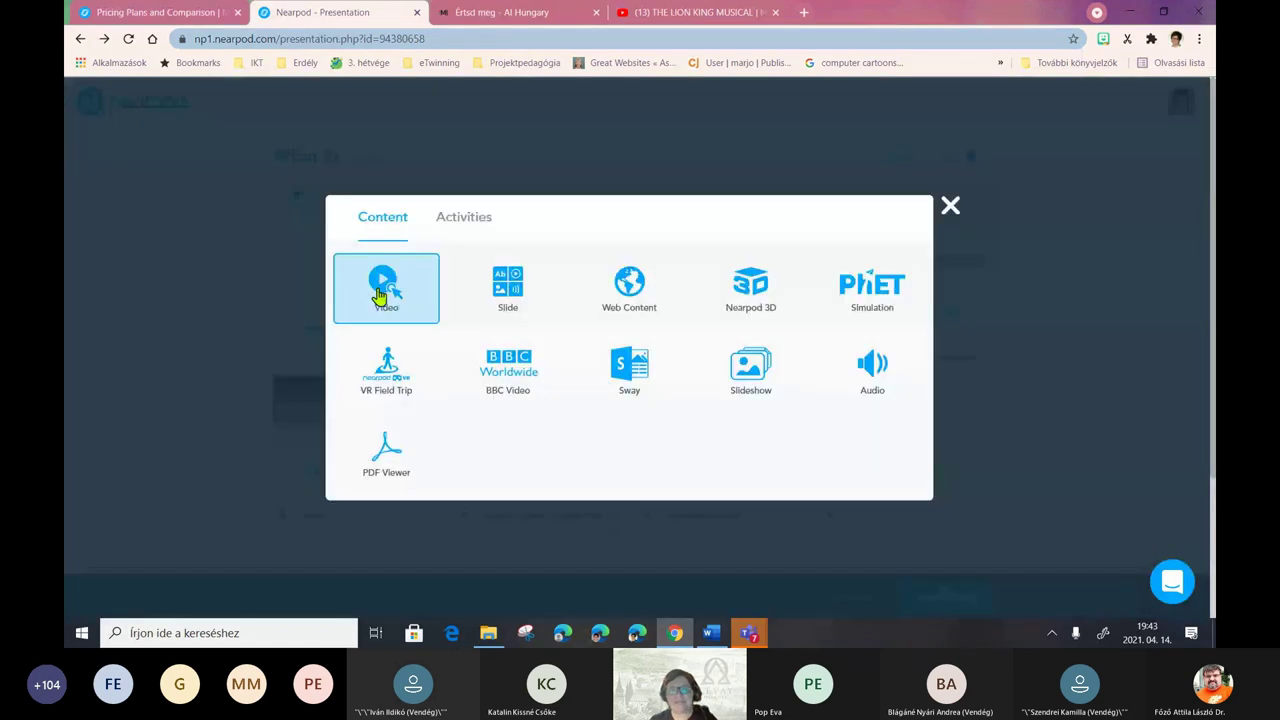
left_click(478, 229)
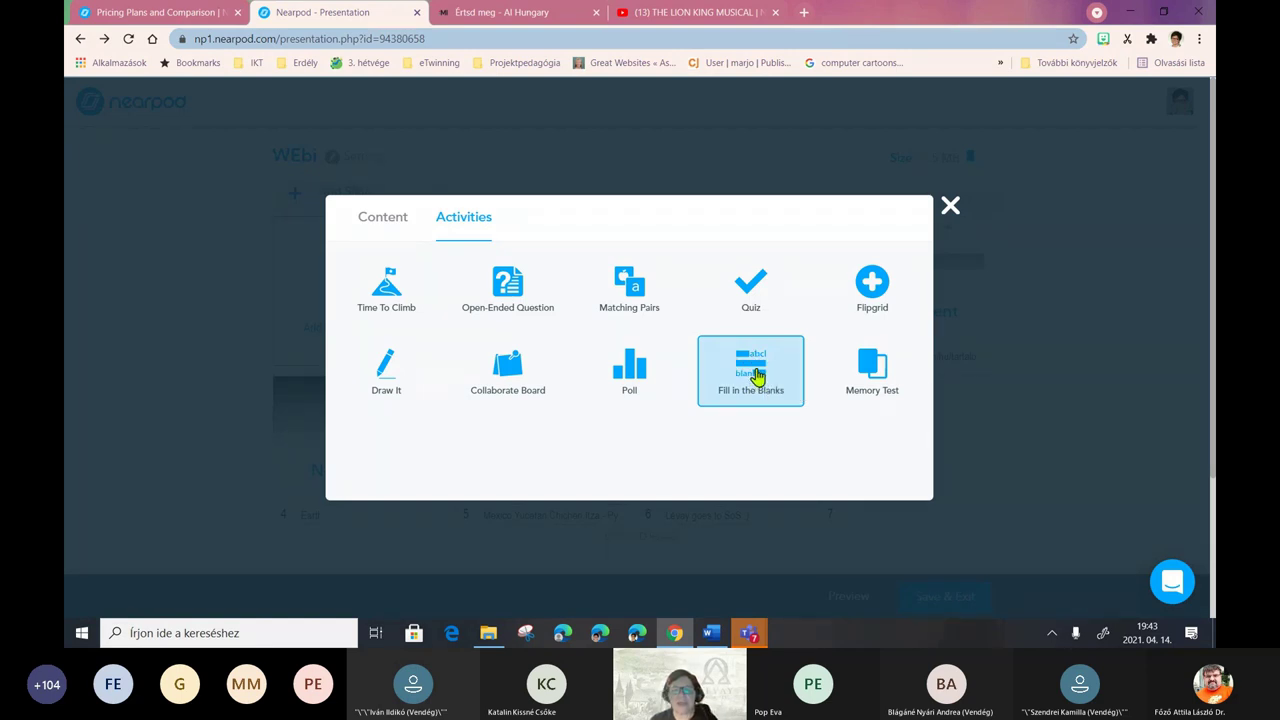
left_click(752, 373)
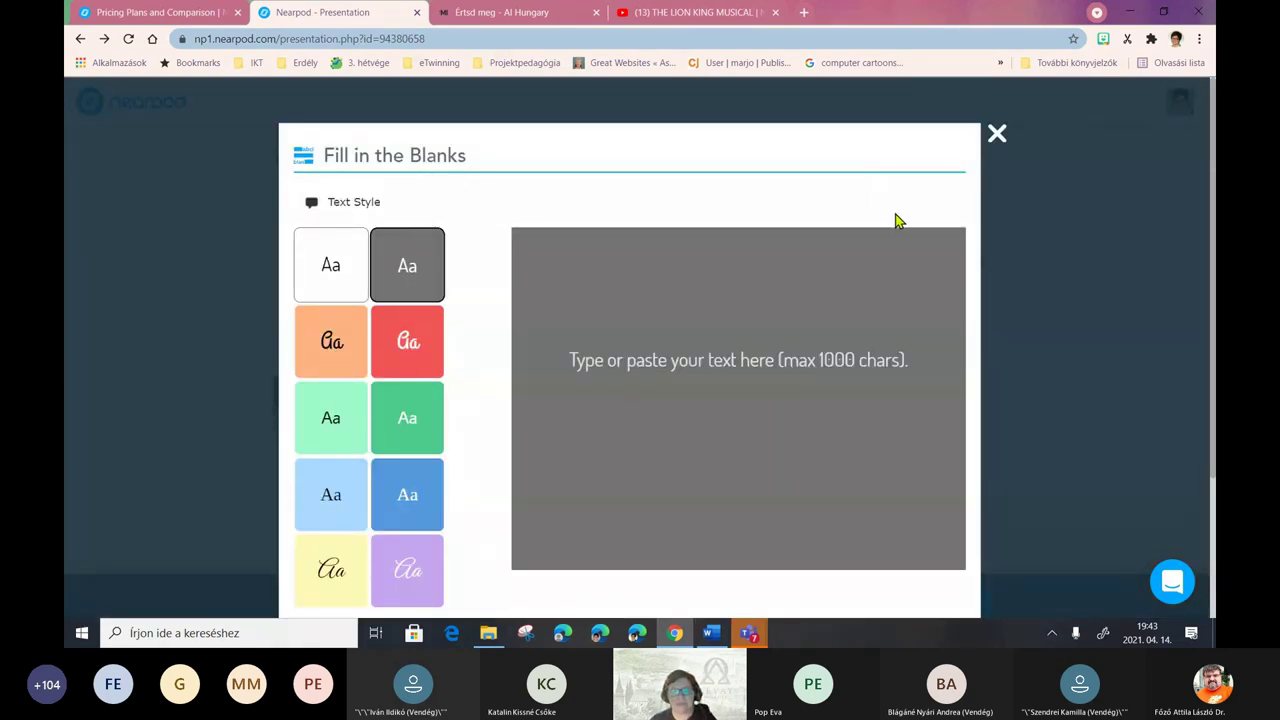
- Switch to Word and copy the four paragraphs about the Moon, leaving out the web link below them
left_click(717, 638)
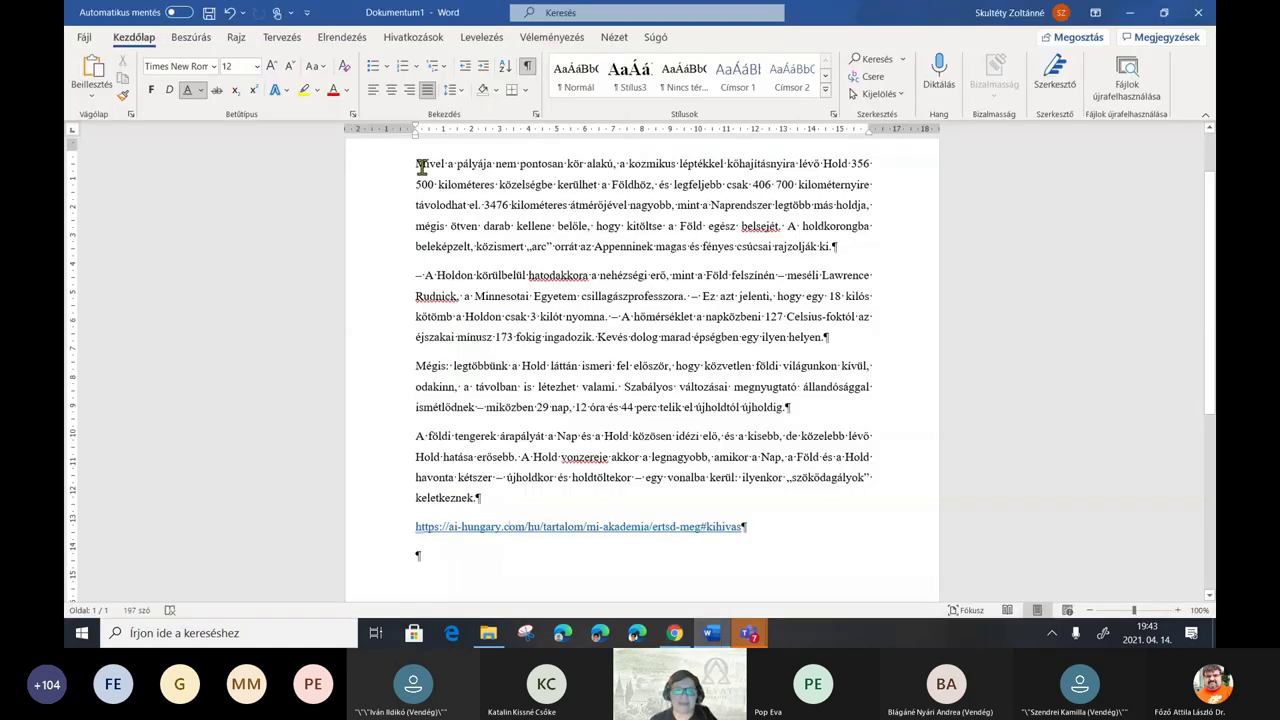
left_click_drag(417, 163, 846, 497)
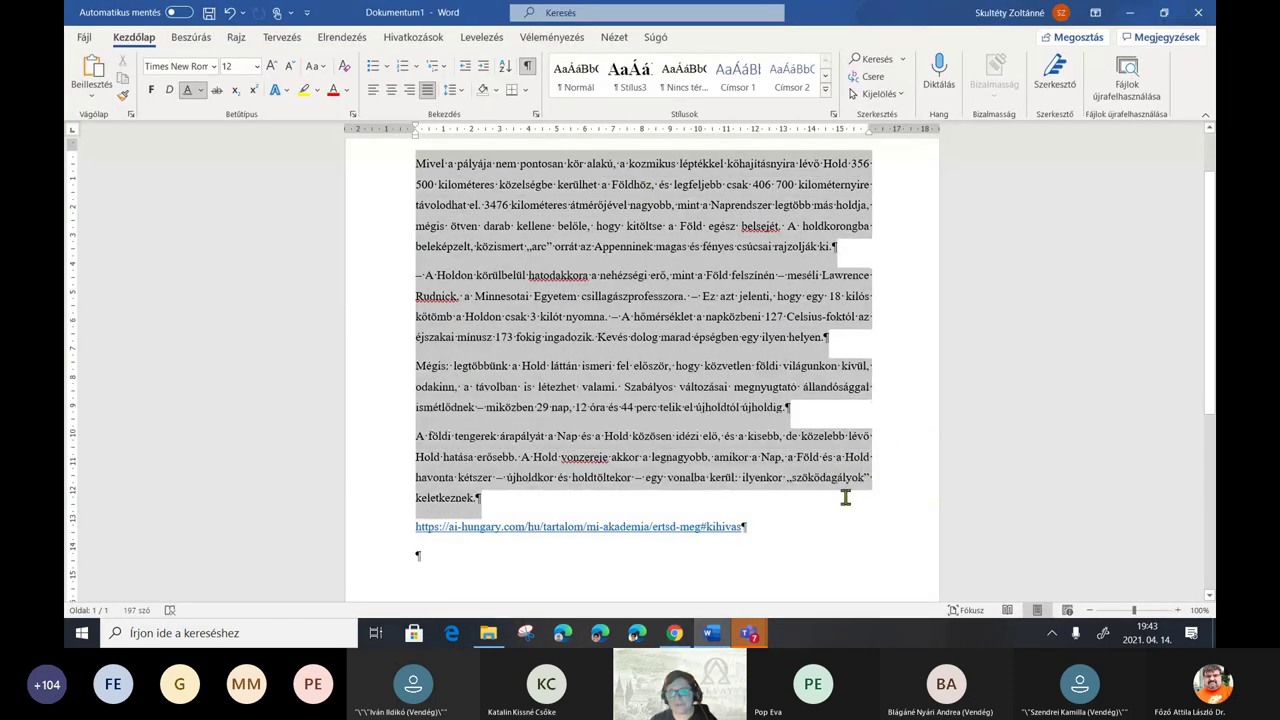
right_click(636, 337)
left_click(660, 363)
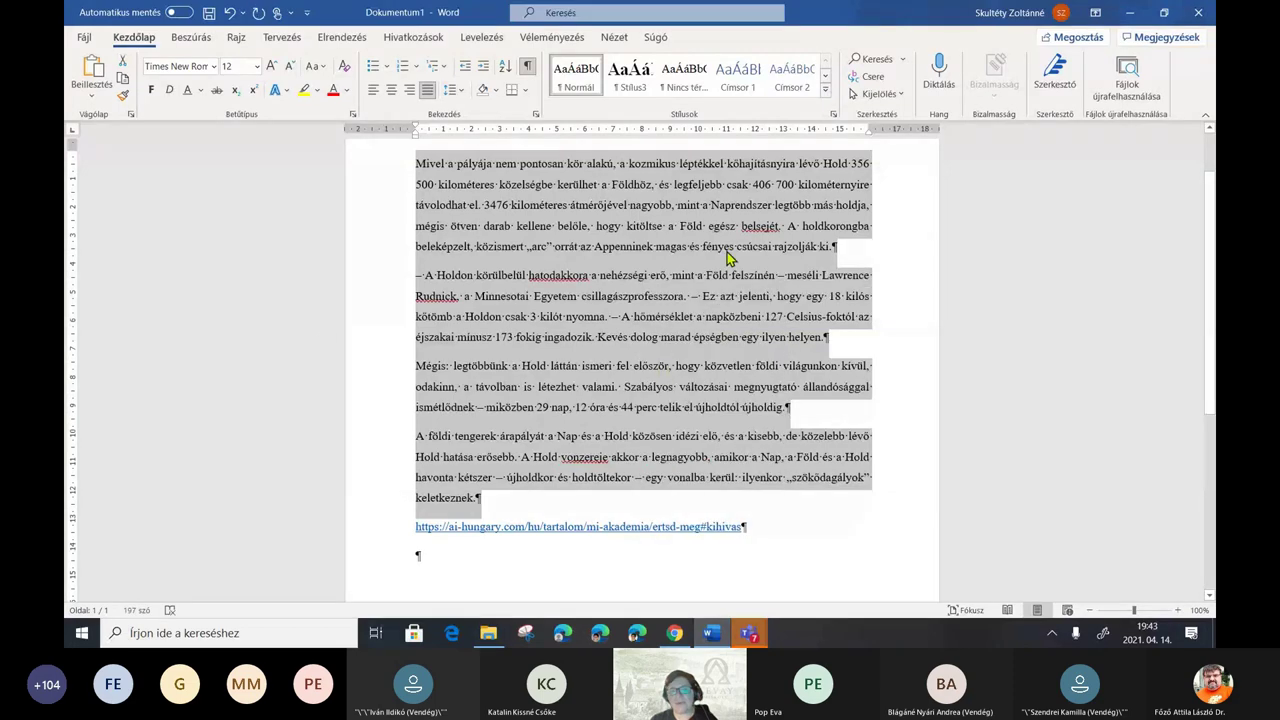
- Return to the browser, paste the copied Moon text into the Fill in the Blanks activity, and proceed to choosing the blanks
left_click(713, 641)
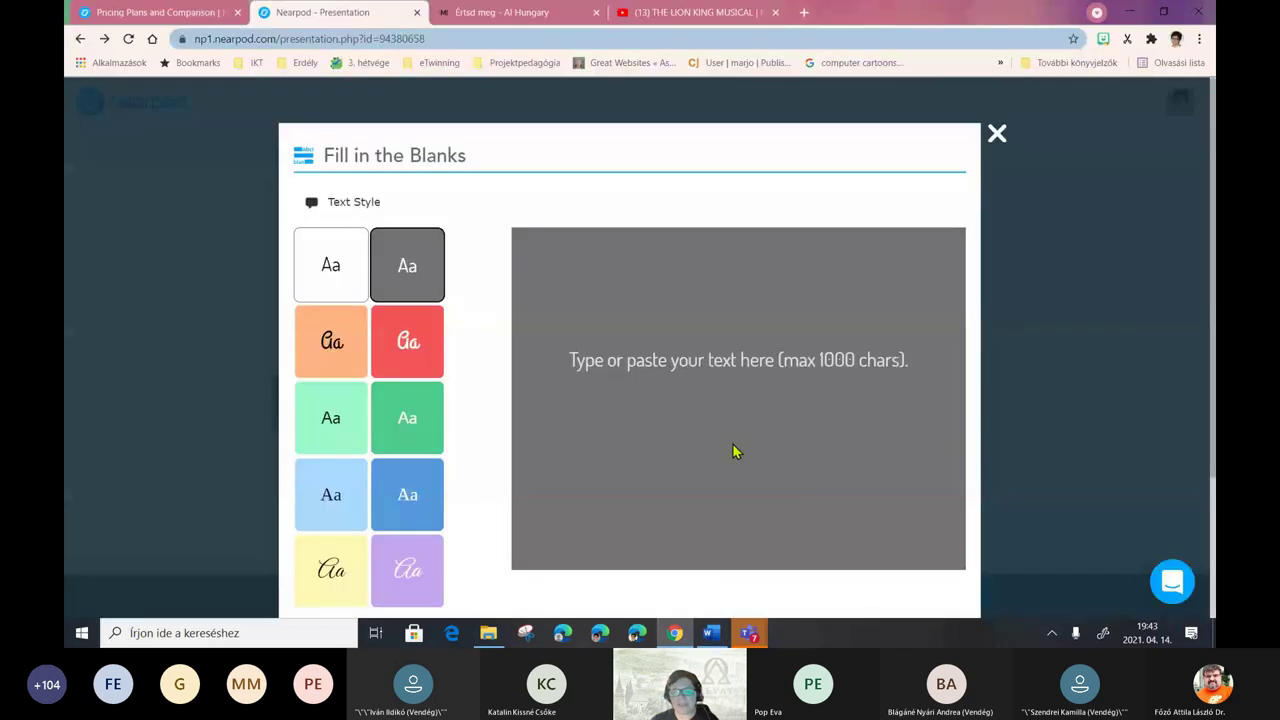
left_click(580, 362)
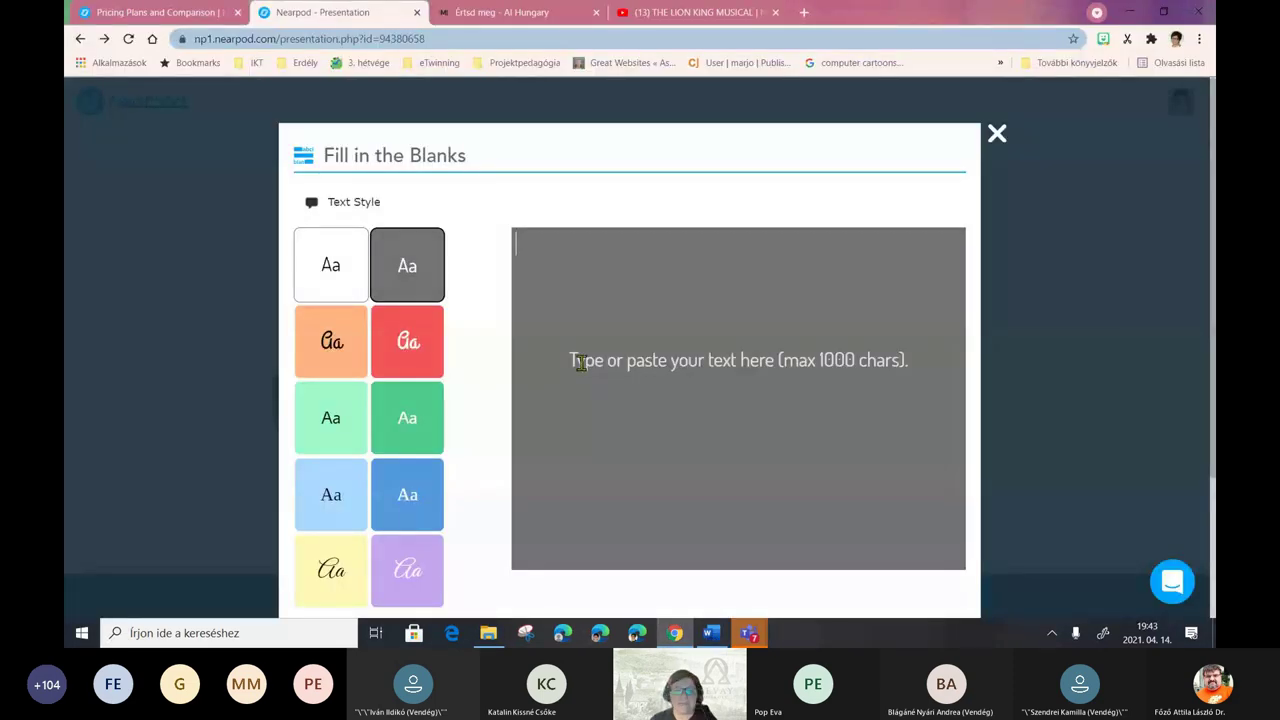
right_click(530, 246)
left_click(589, 362)
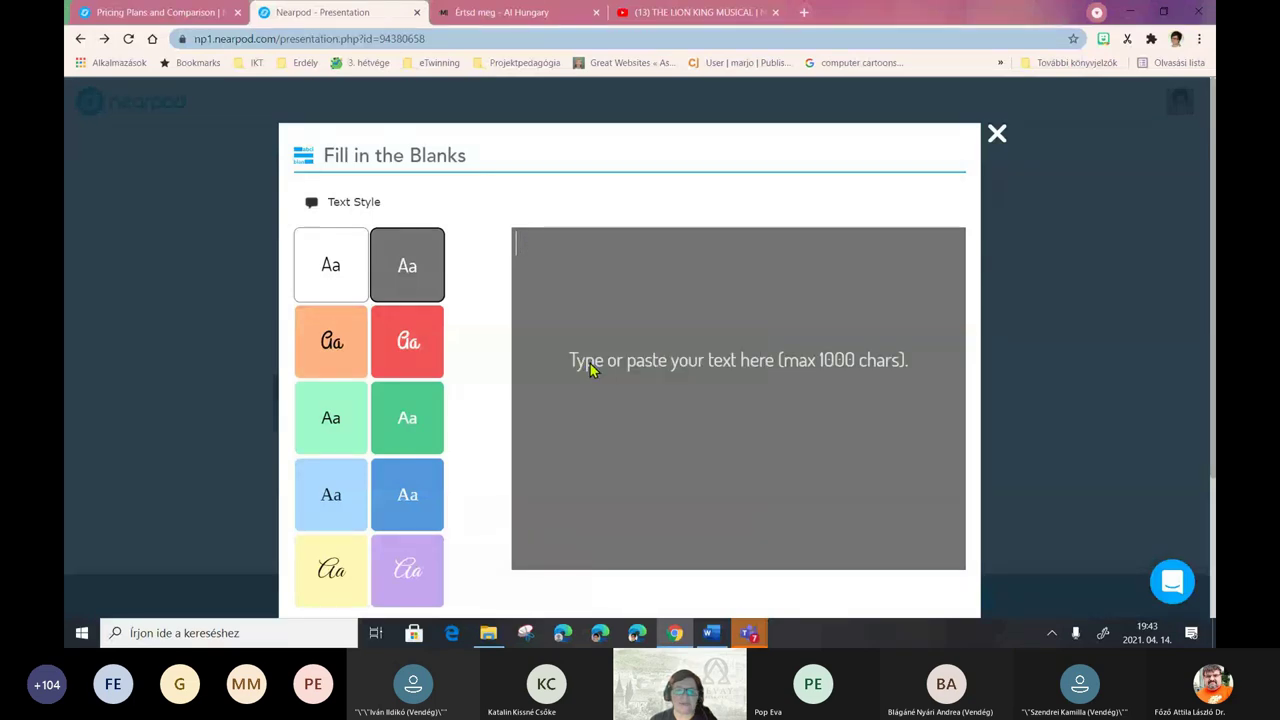
scroll(725, 383, "up", 1)
scroll(725, 383, "up", 3)
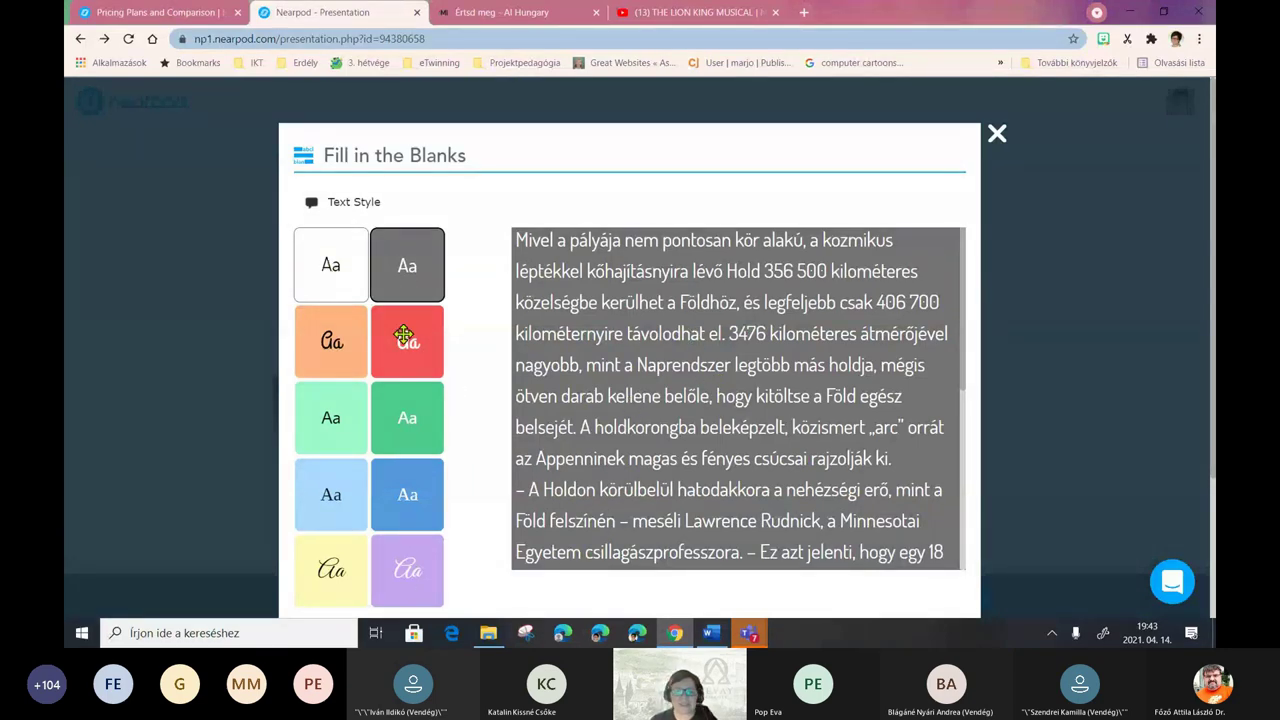
scroll(840, 410, "down", 5)
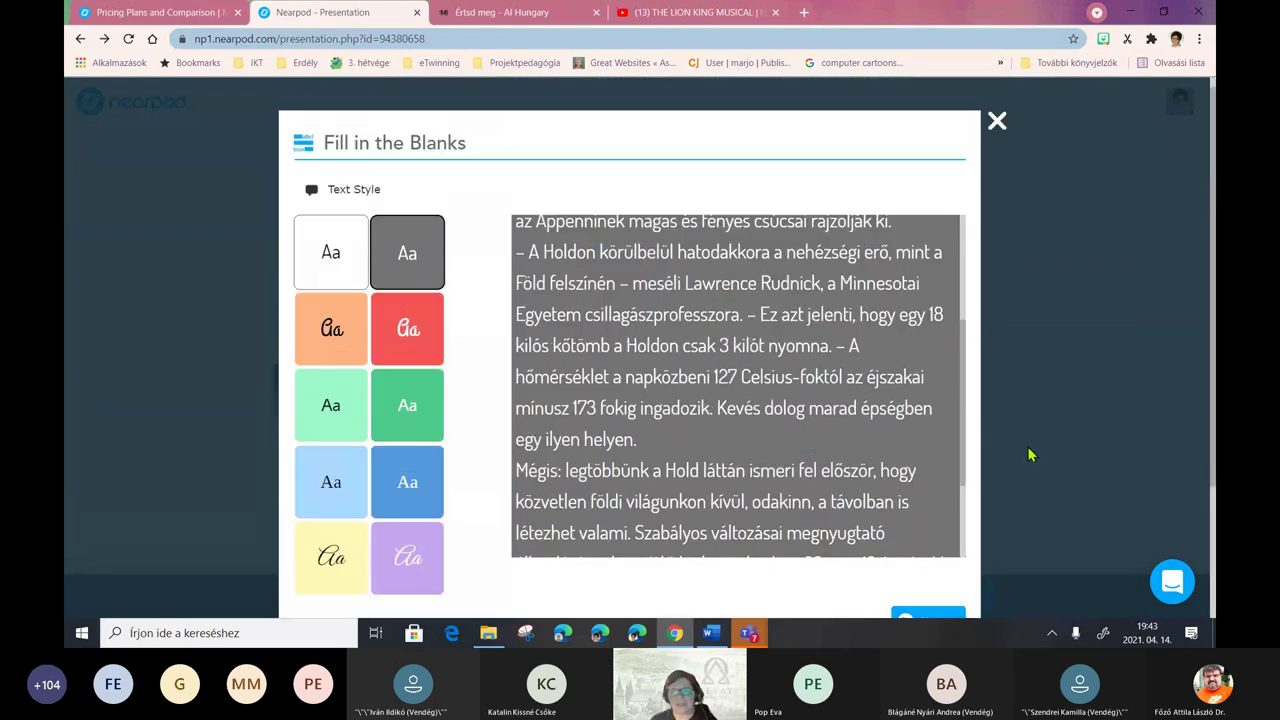
scroll(1030, 455, "down", 2)
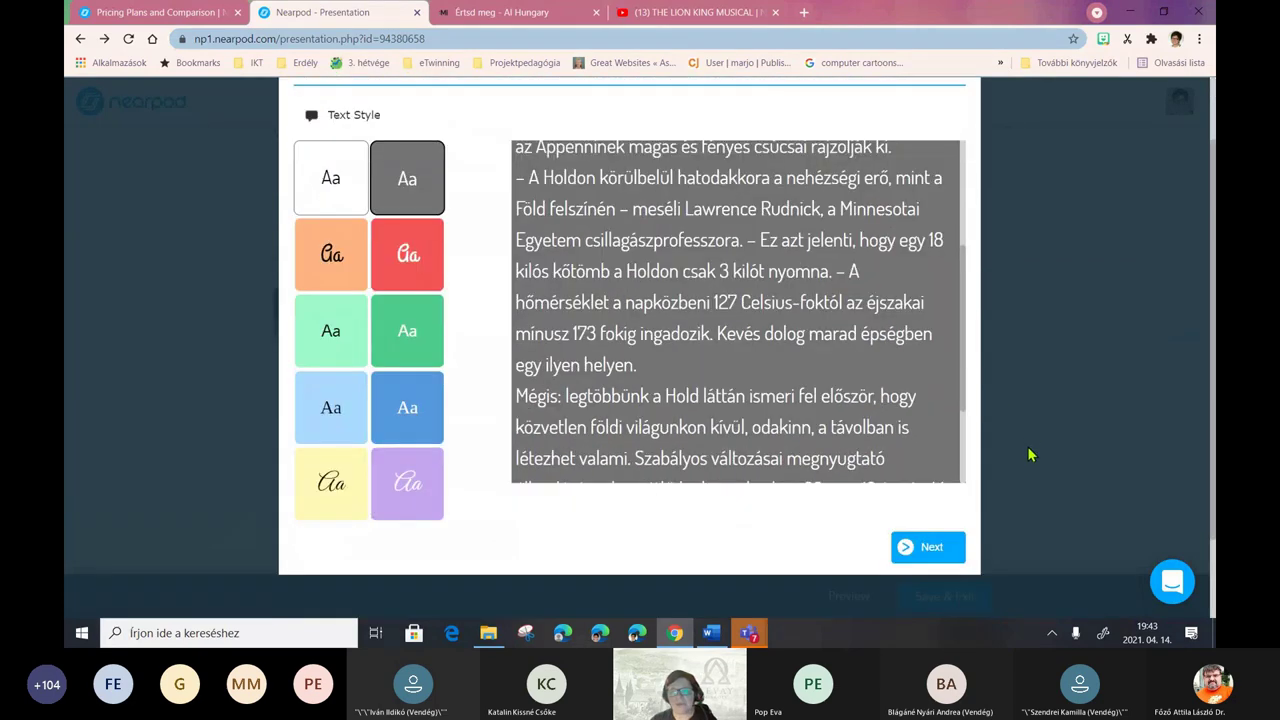
left_click(927, 549)
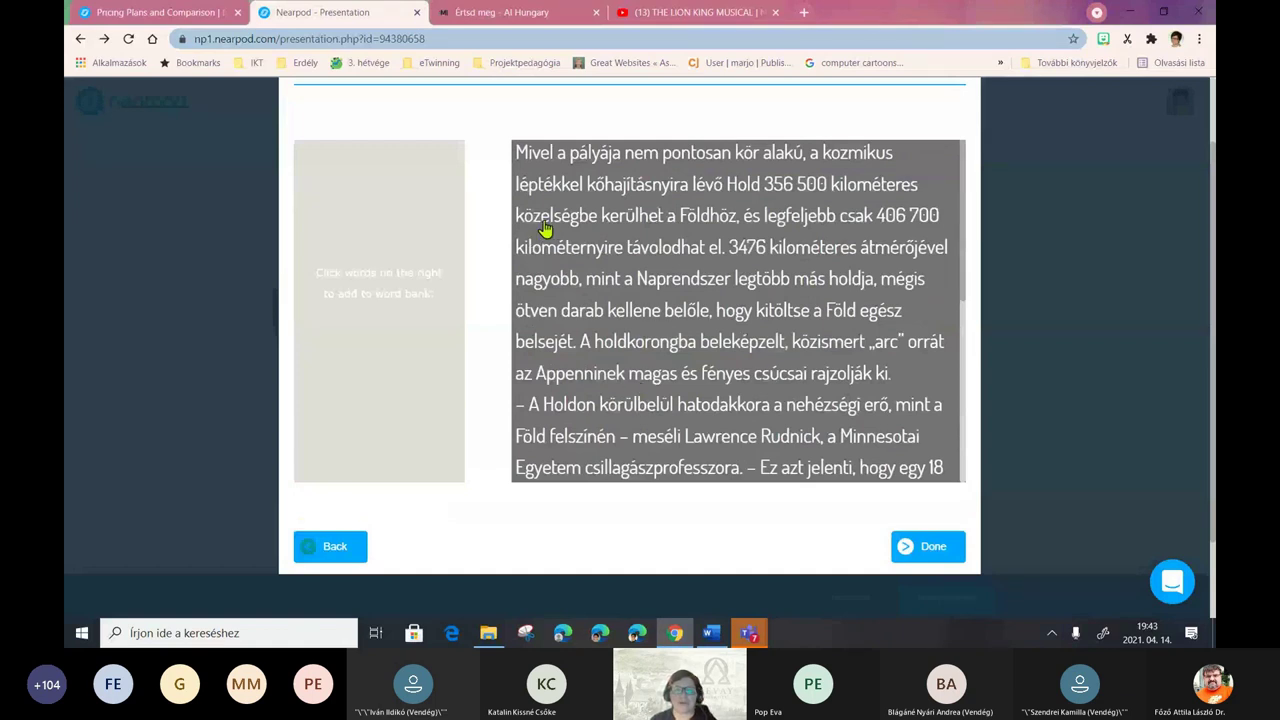
- Turn "kozmikus", "406", "3476", "ötven", "Föld" and "Appenninek" in the first paragraph into blanks
scroll(553, 232, "up", 2)
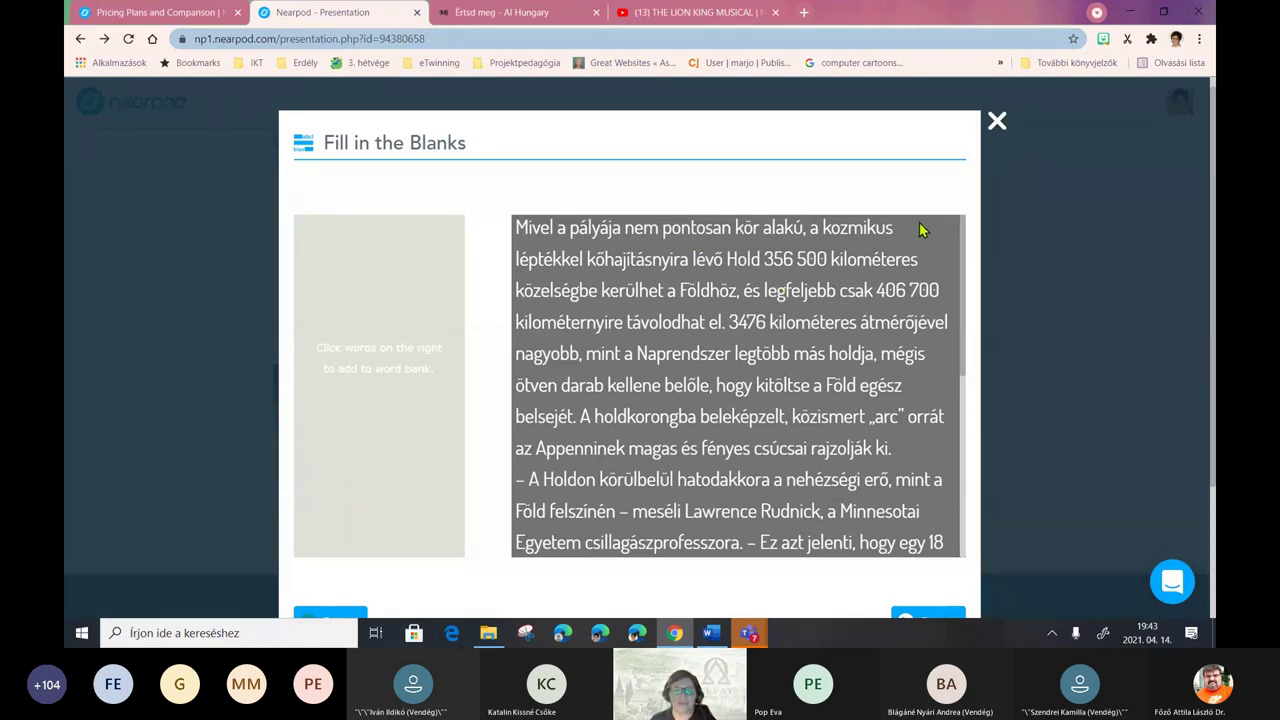
left_click(858, 236)
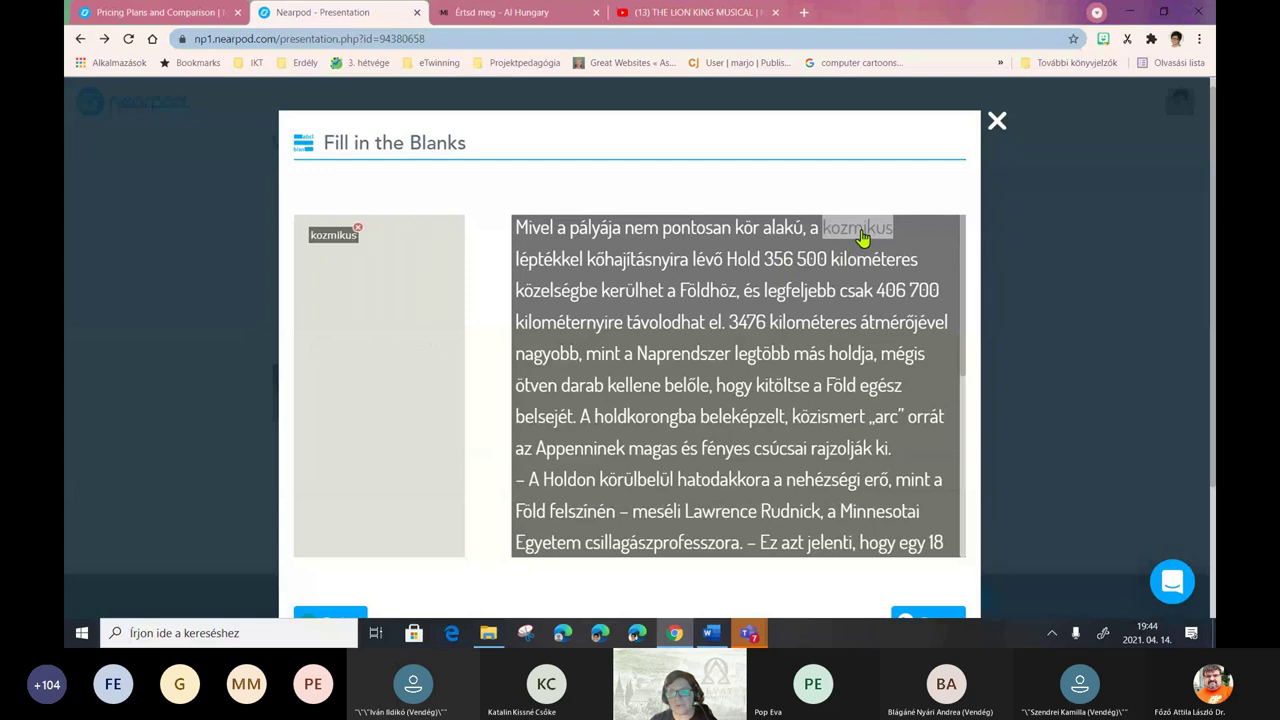
left_click(893, 292)
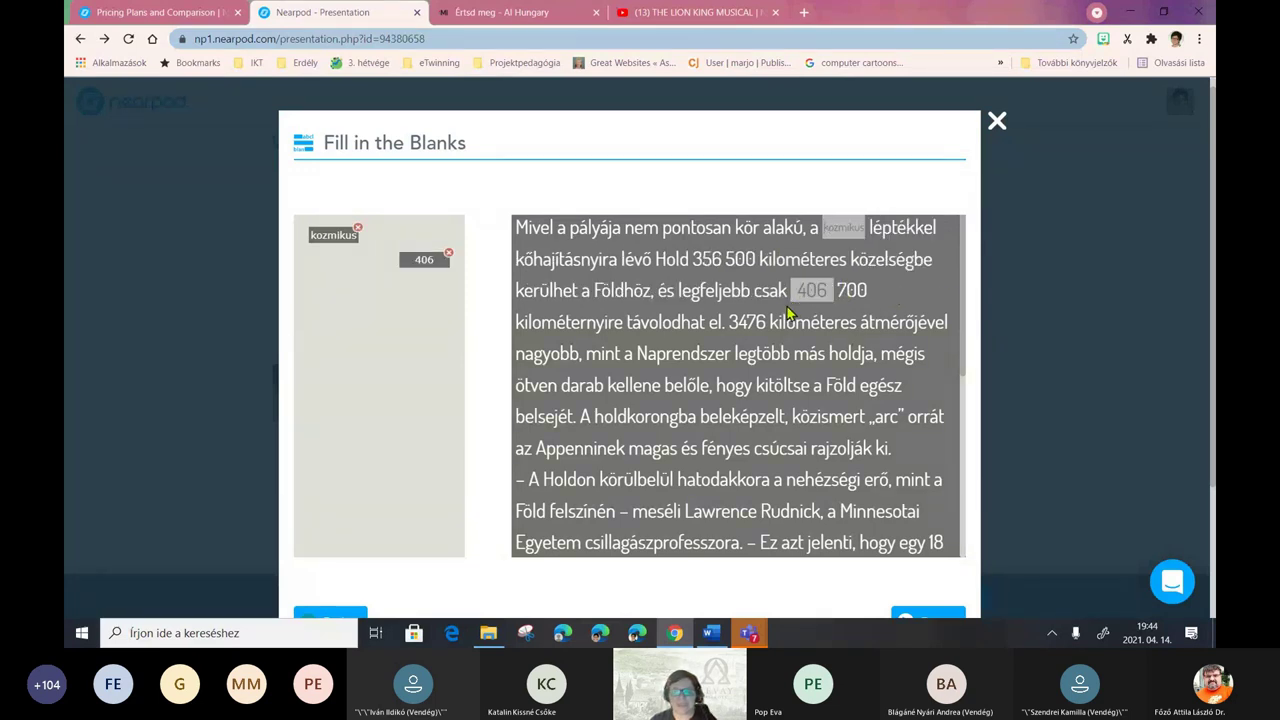
left_click(749, 326)
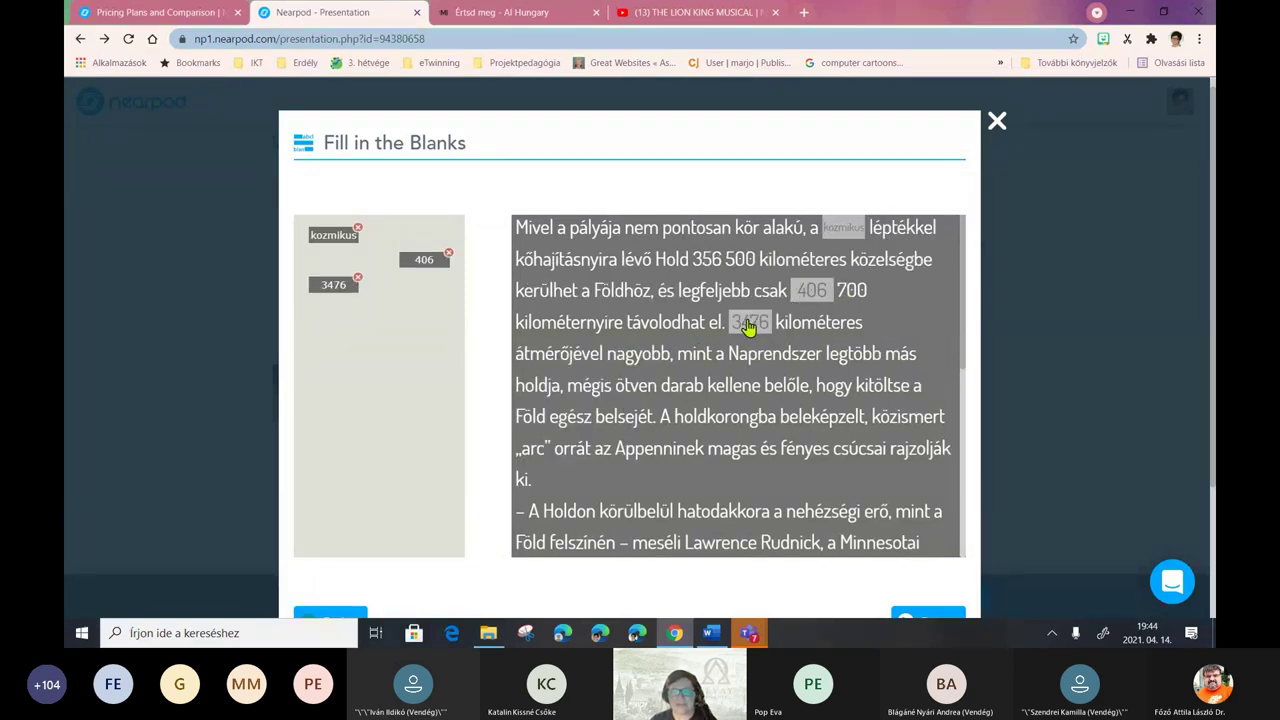
left_click(650, 387)
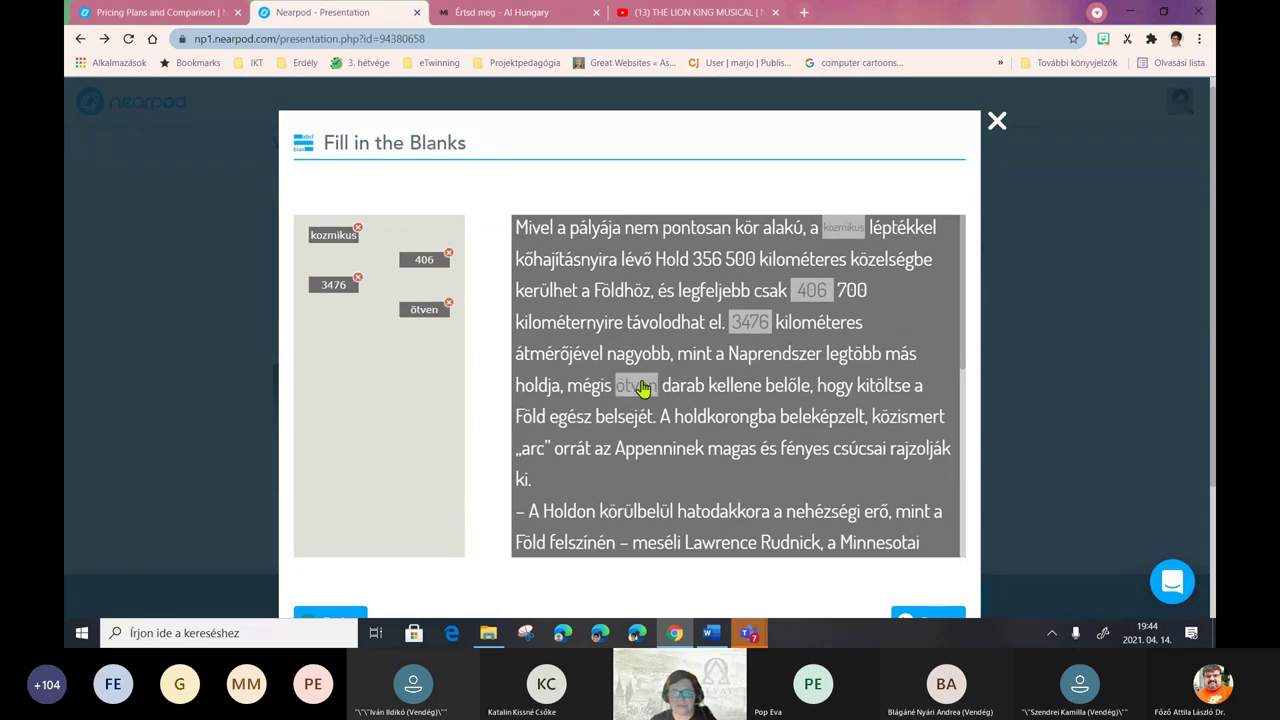
left_click(534, 419)
left_click(740, 448)
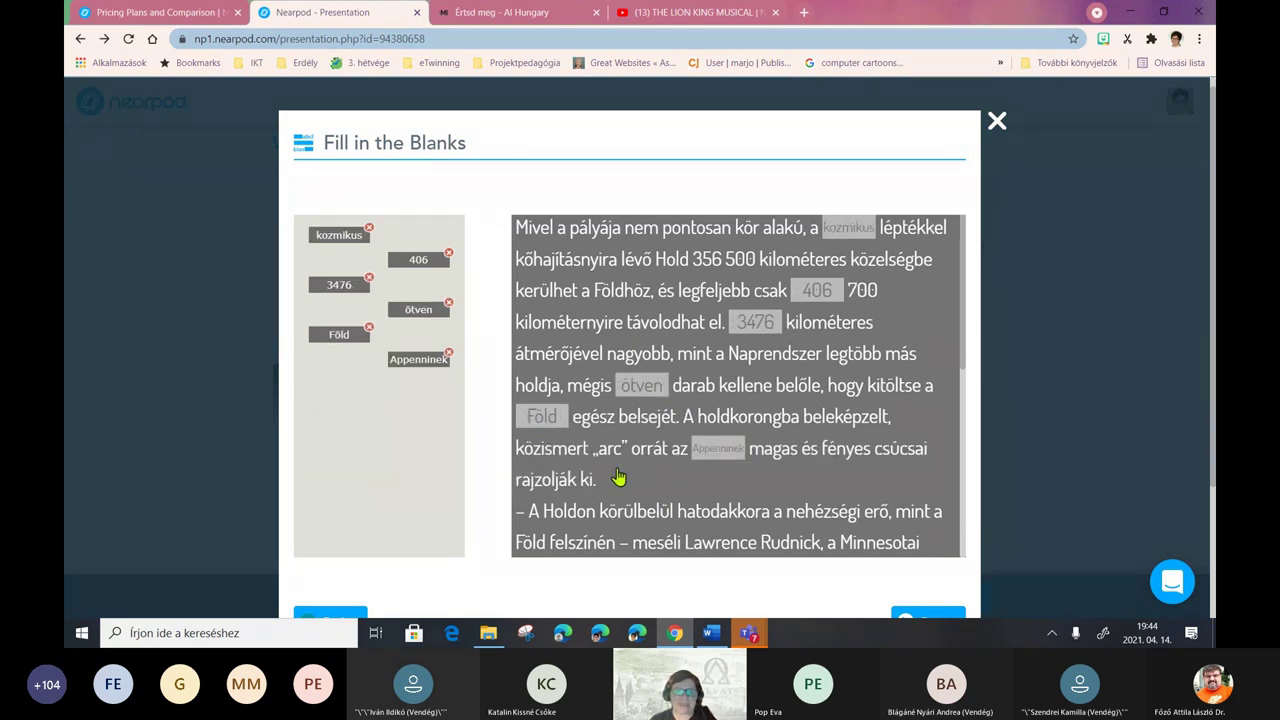
- Add the professor's first name, "127" and "újholdtól" from the second and third paragraphs to the word bank as blanks
scroll(722, 404, "down", 3)
left_click(711, 395)
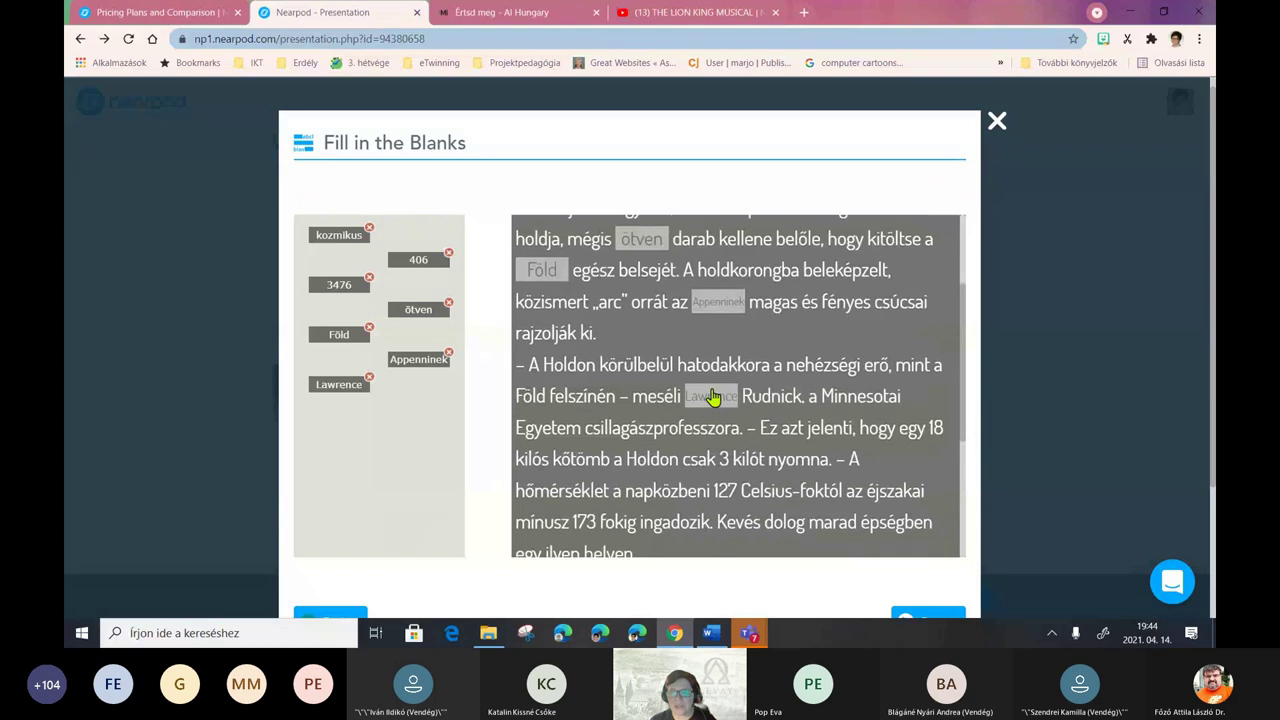
left_click(724, 490)
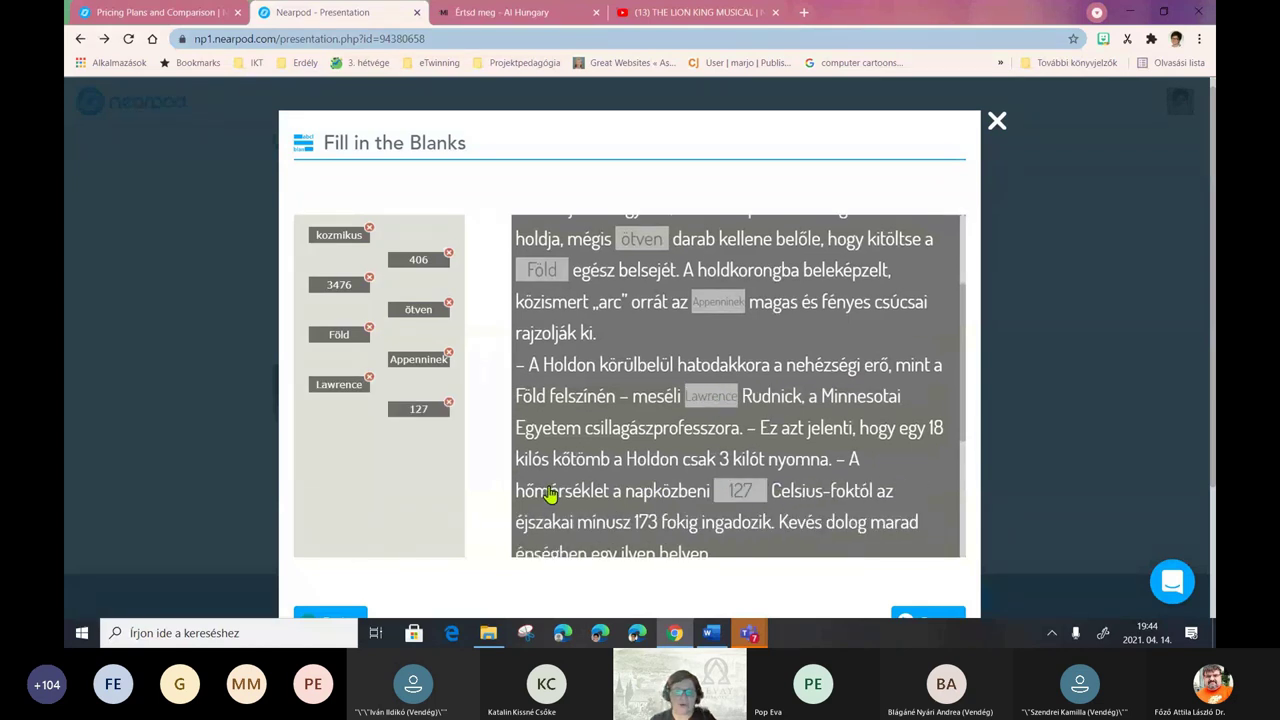
scroll(550, 428, "down", 5)
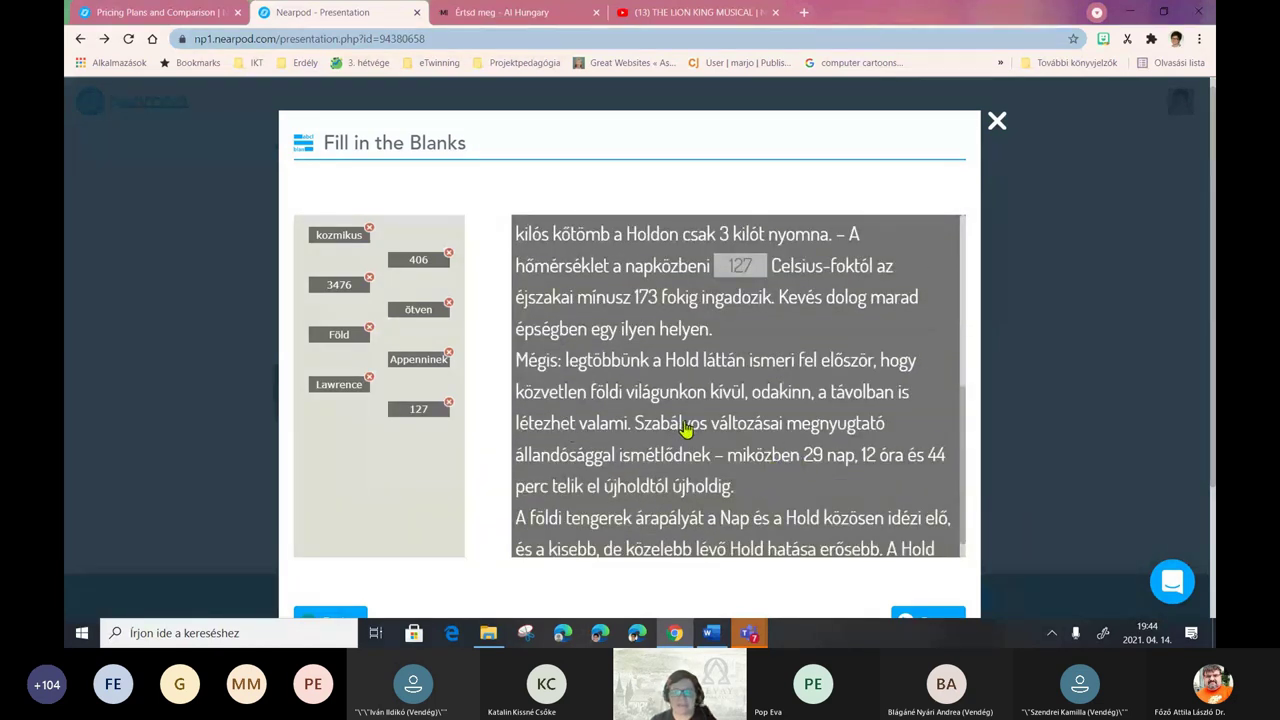
left_click(632, 486)
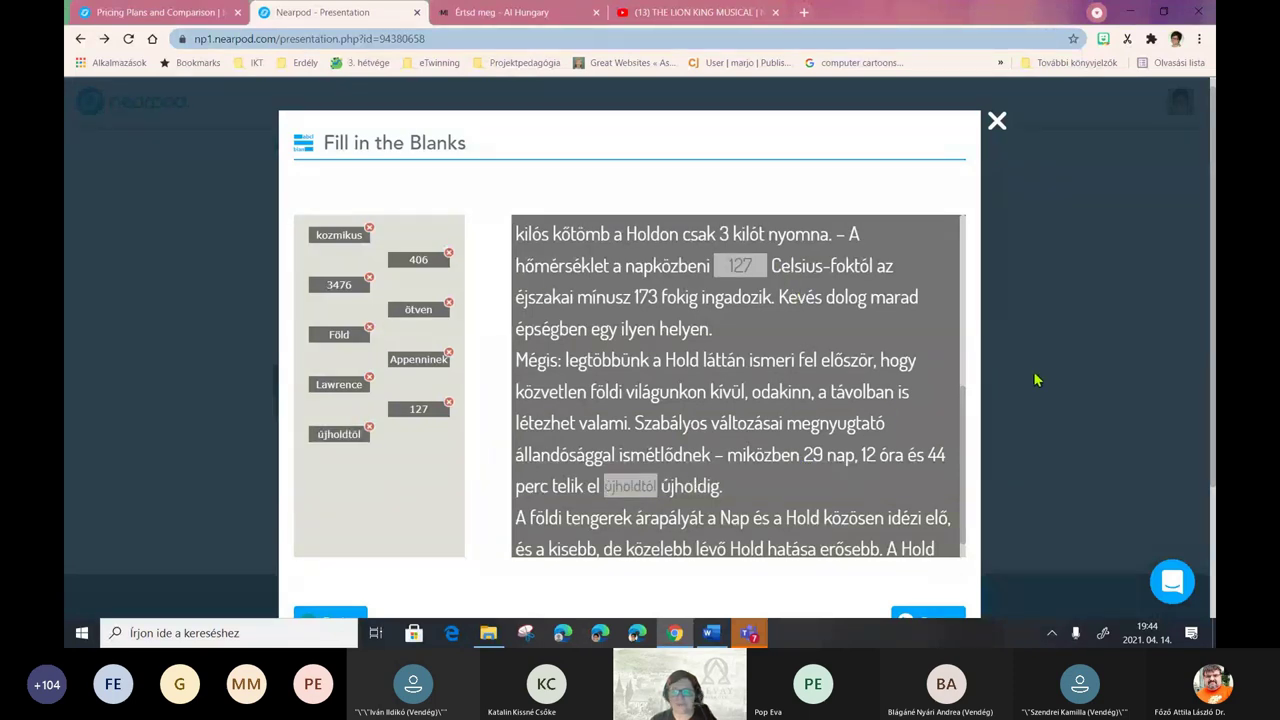
- Finish the Fill in the Blanks activity and, in its student preview, place "újholdtól" in the blank before "újholdig"
scroll(1078, 386, "down", 2)
left_click(914, 487)
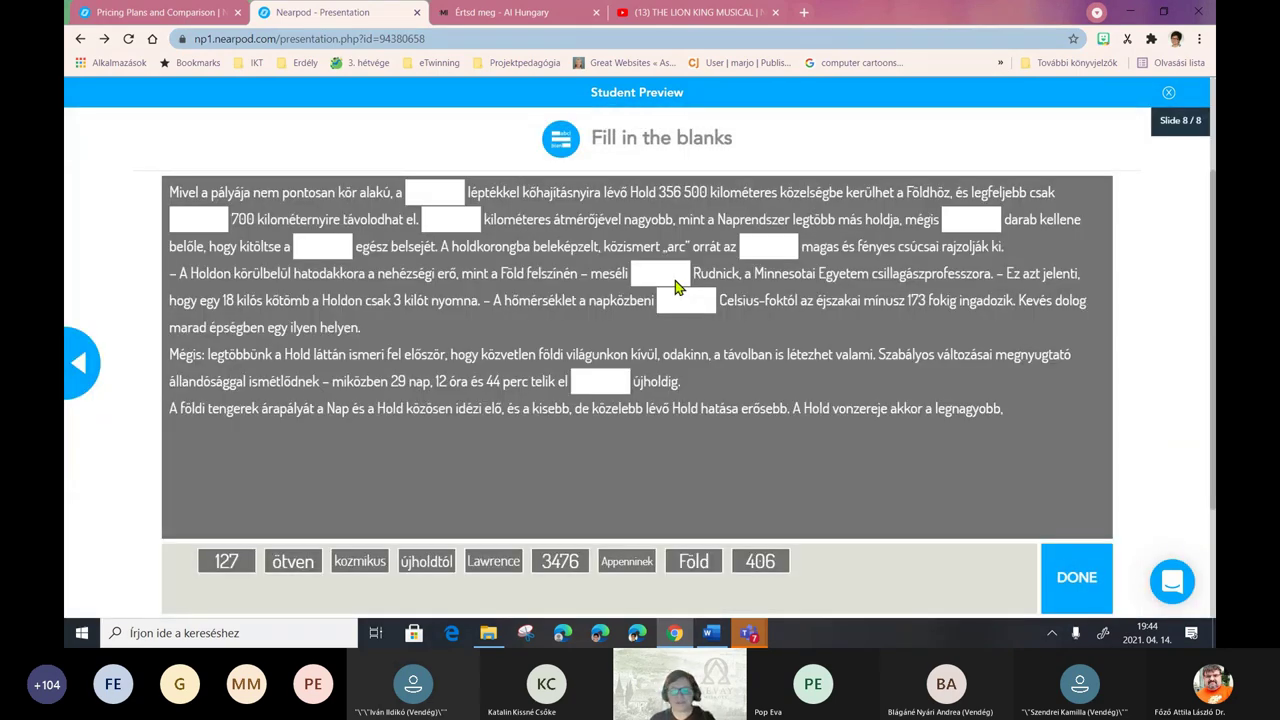
left_click_drag(745, 562, 603, 381)
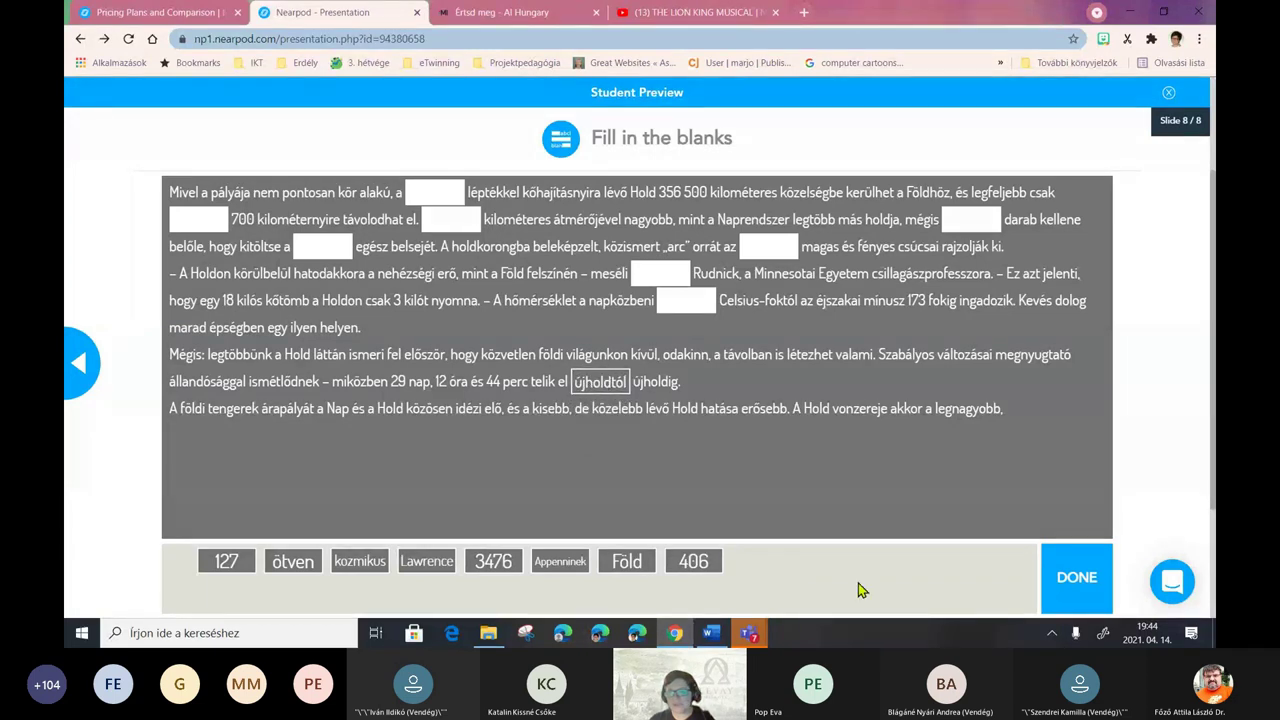